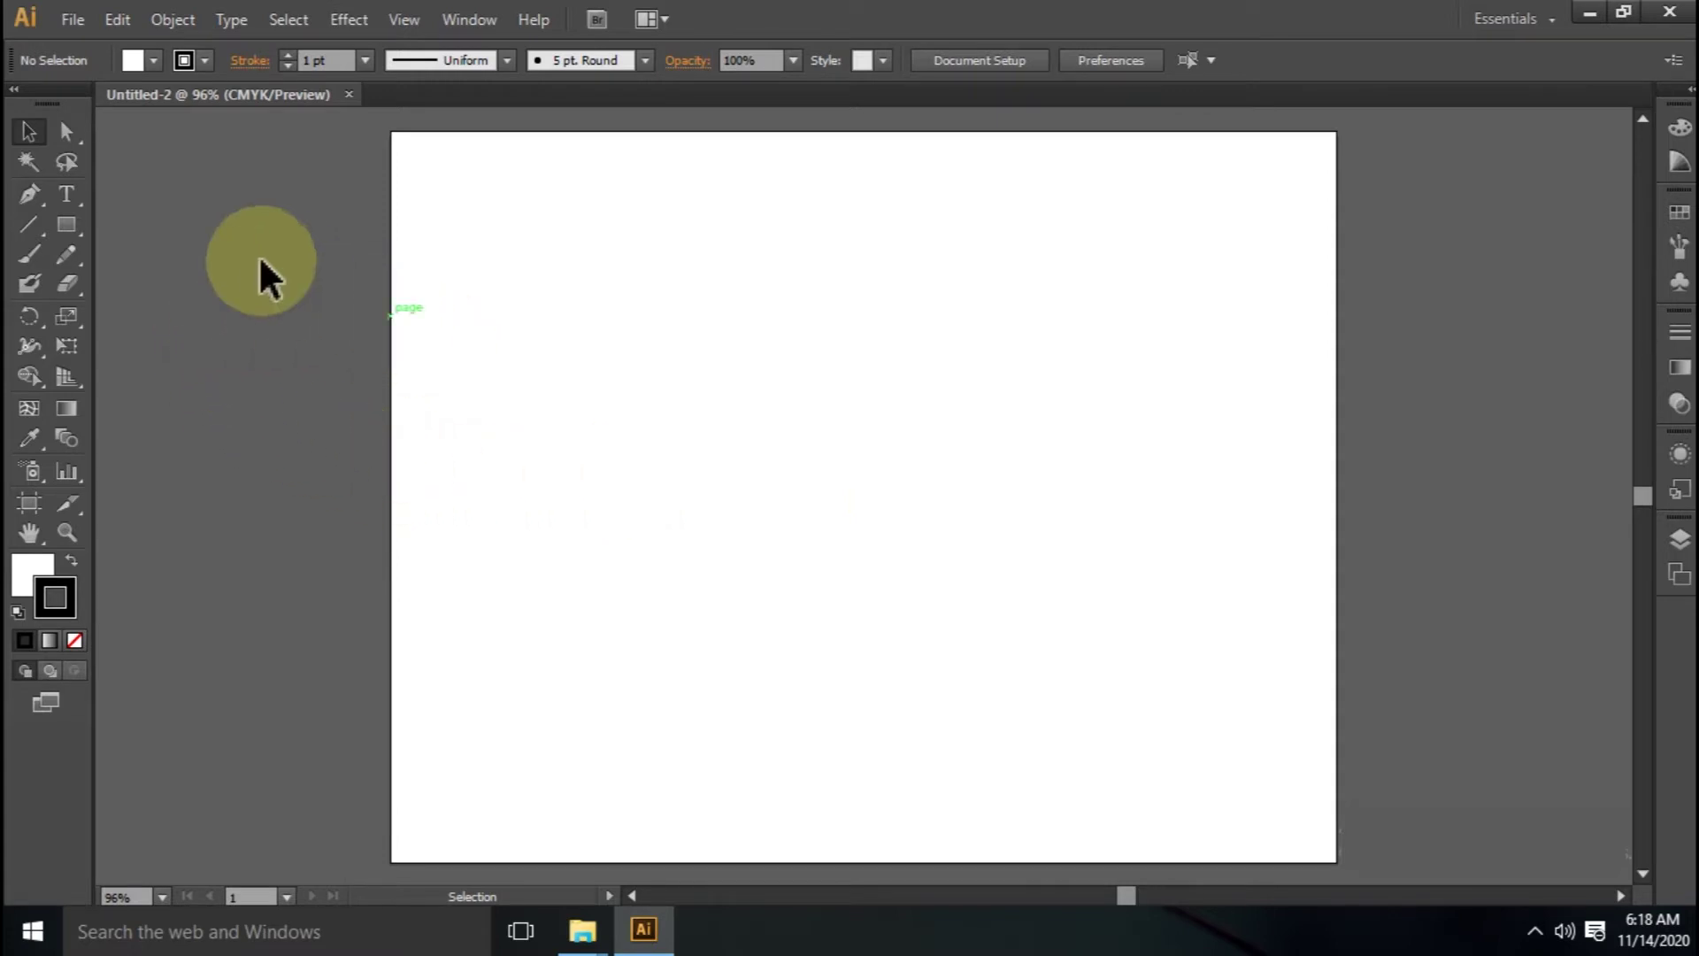
- Add the point text FRUITS to the artboard in Myriad Pro Bold at 72 pt
{"action": "left_click", "coordinate": [73, 200]}
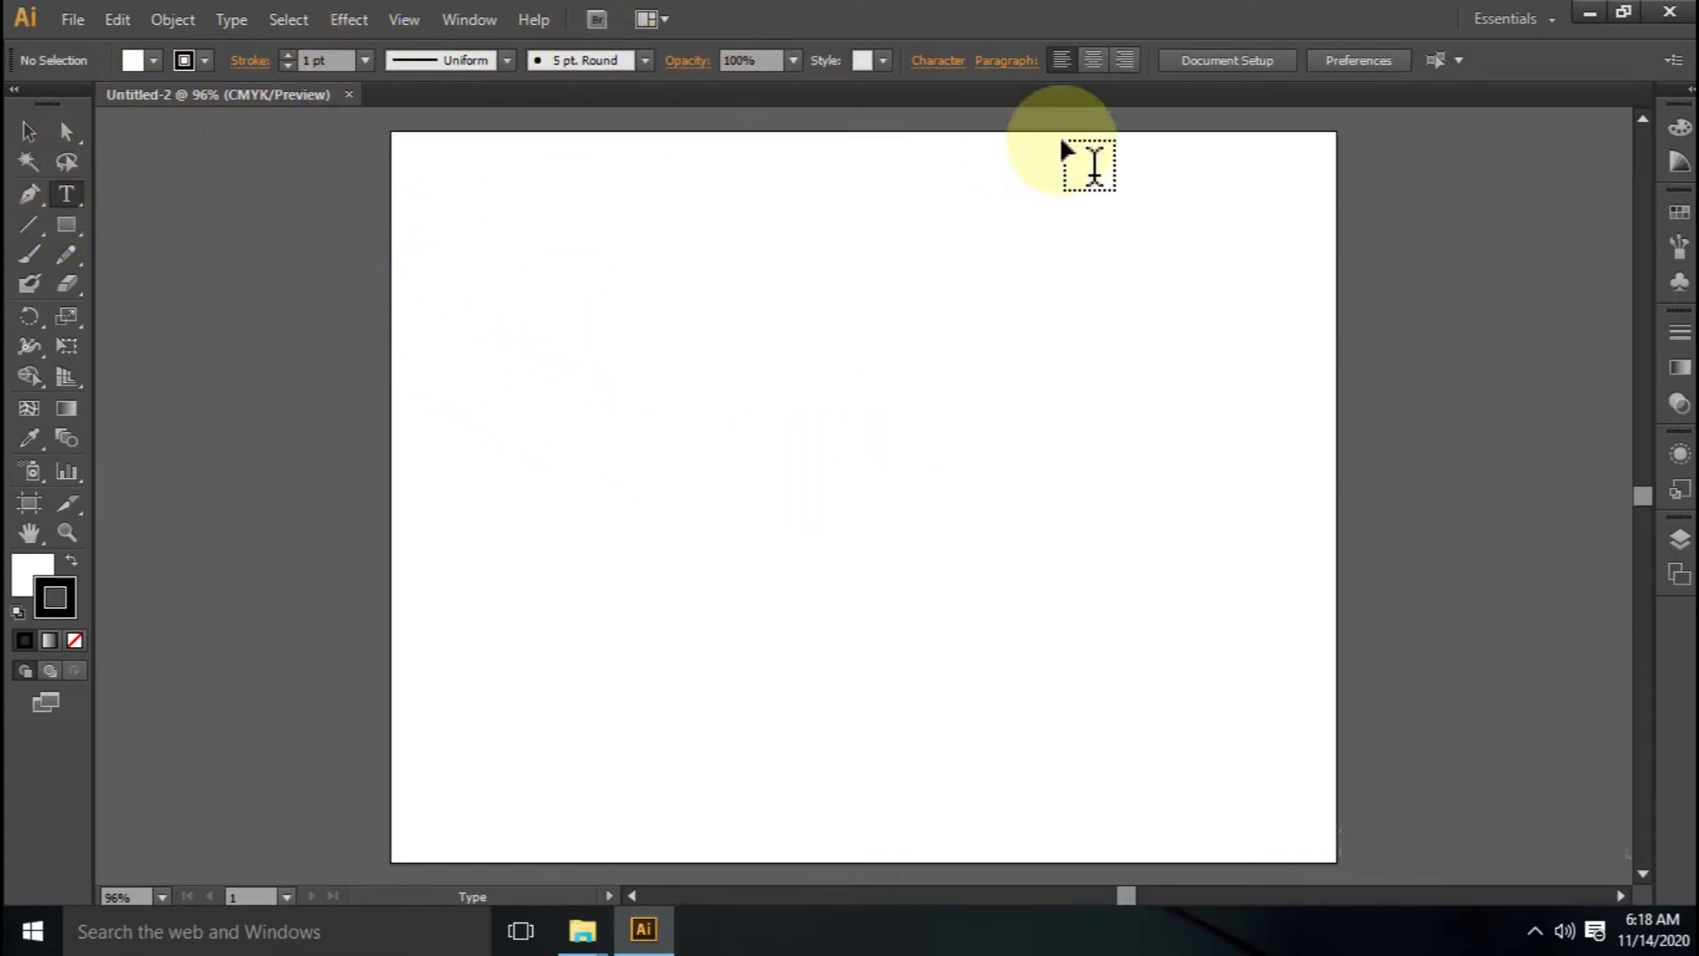
{"action": "left_click", "coordinate": [937, 60]}
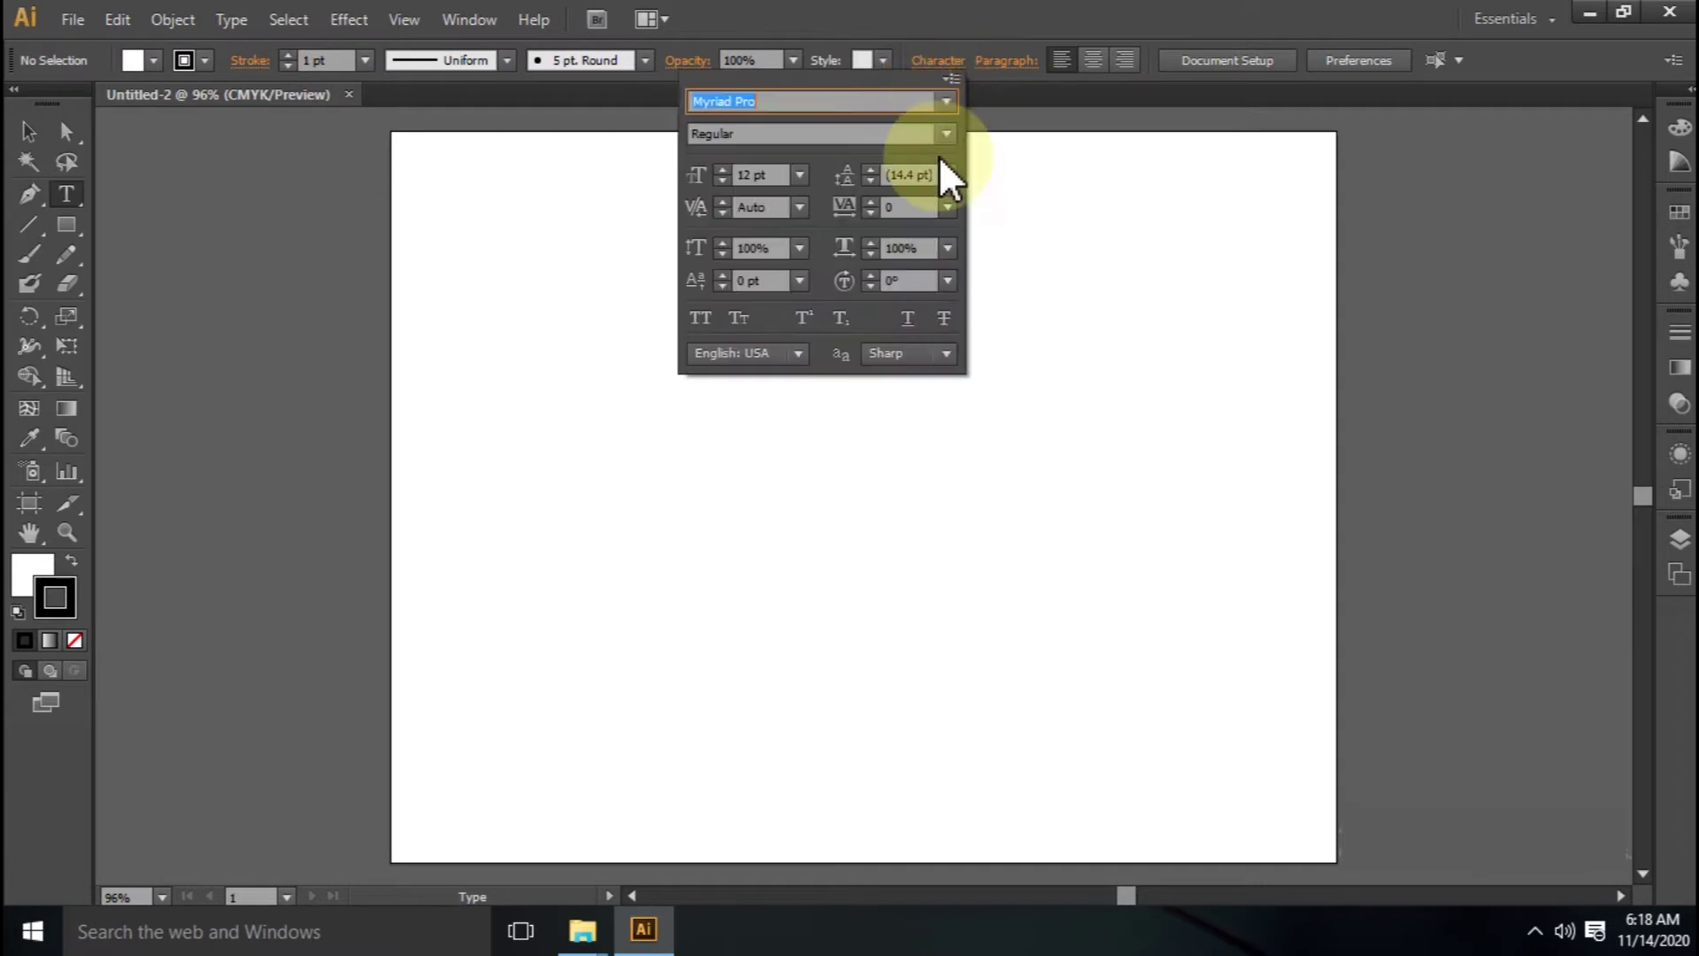
{"action": "left_click", "coordinate": [799, 175]}
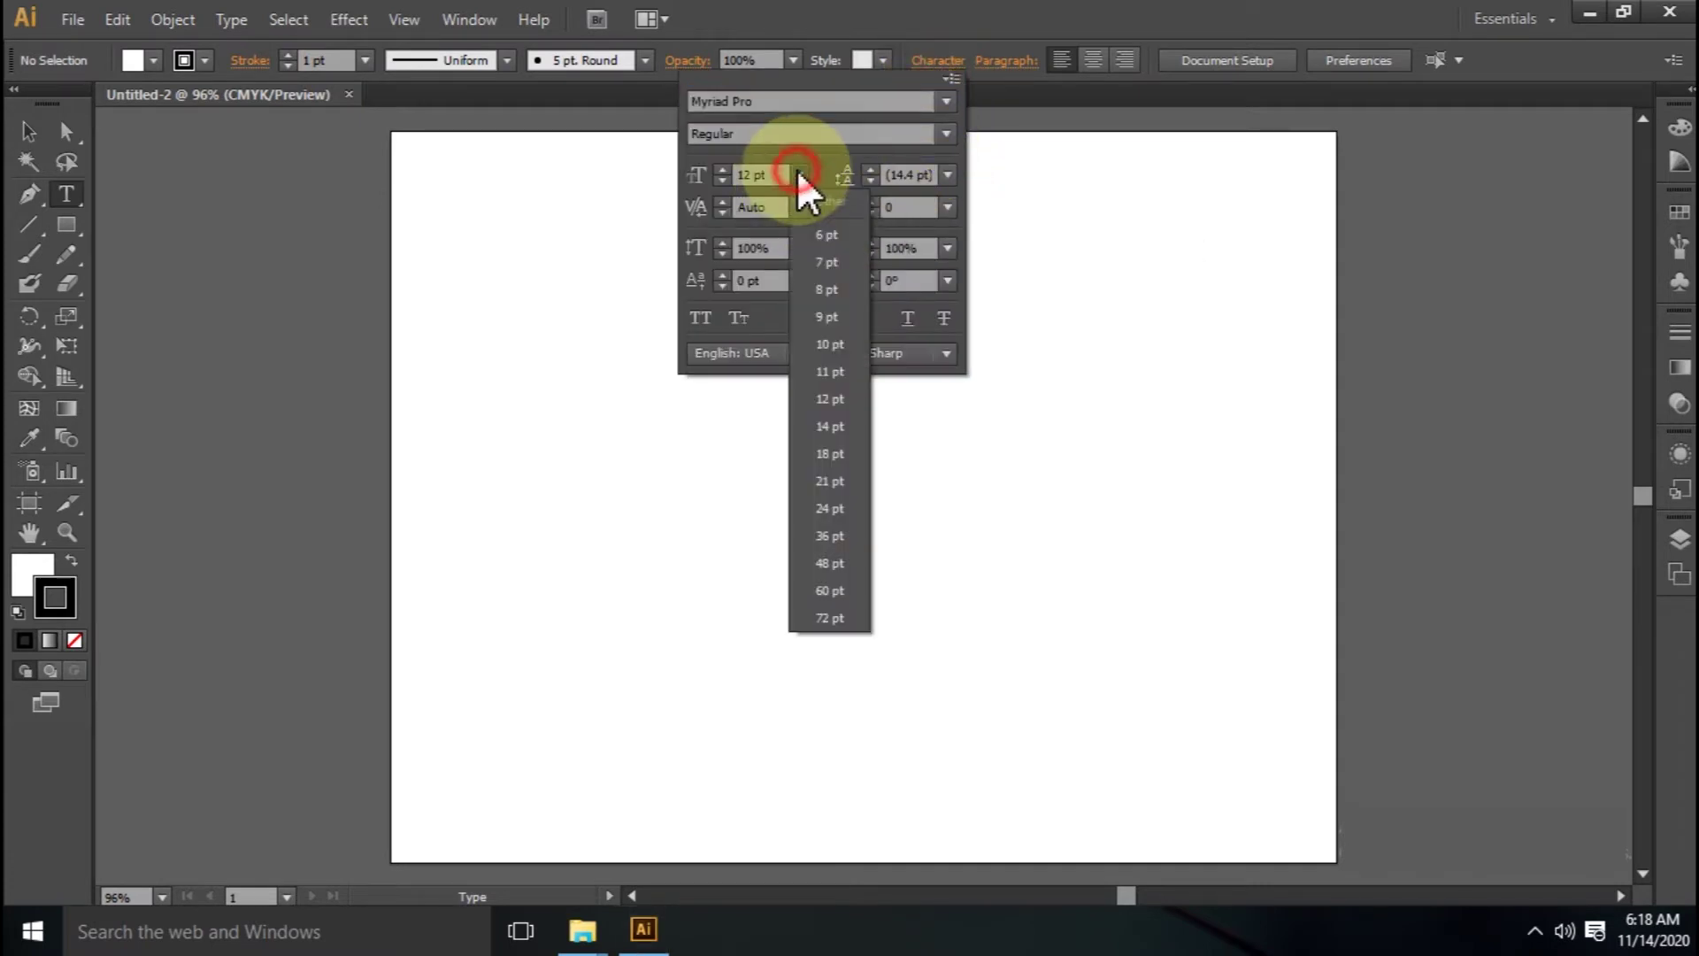
{"action": "left_click", "coordinate": [829, 618]}
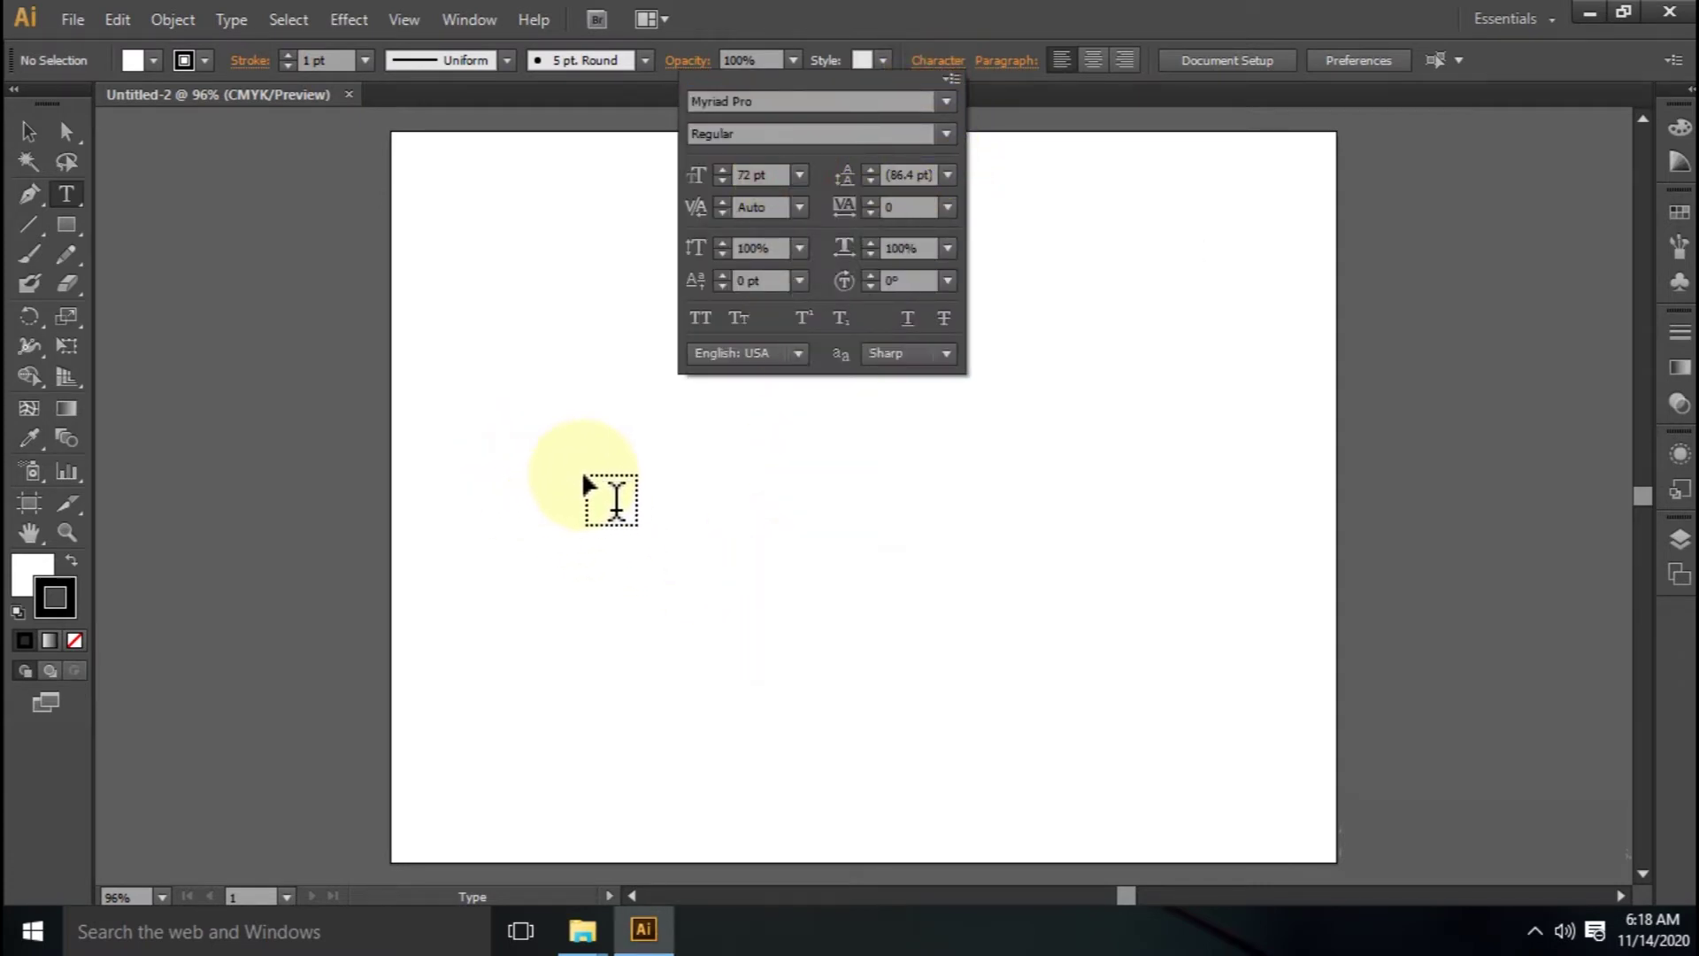
{"action": "left_click", "coordinate": [951, 131]}
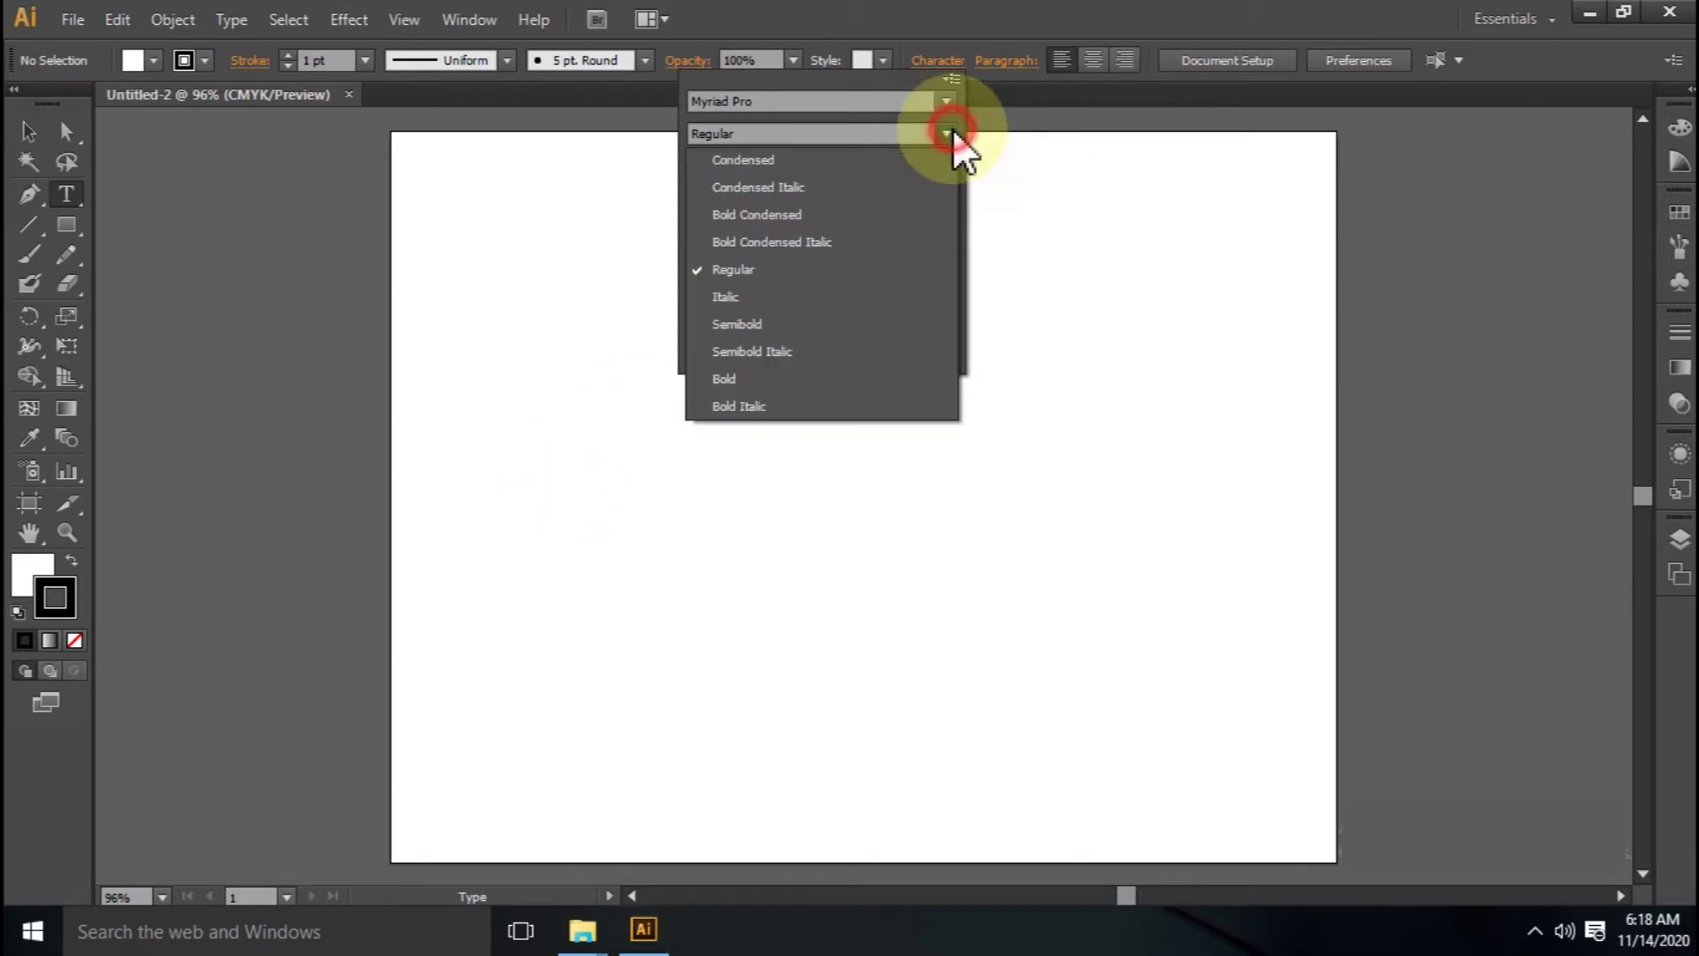
{"action": "left_click", "coordinate": [726, 379]}
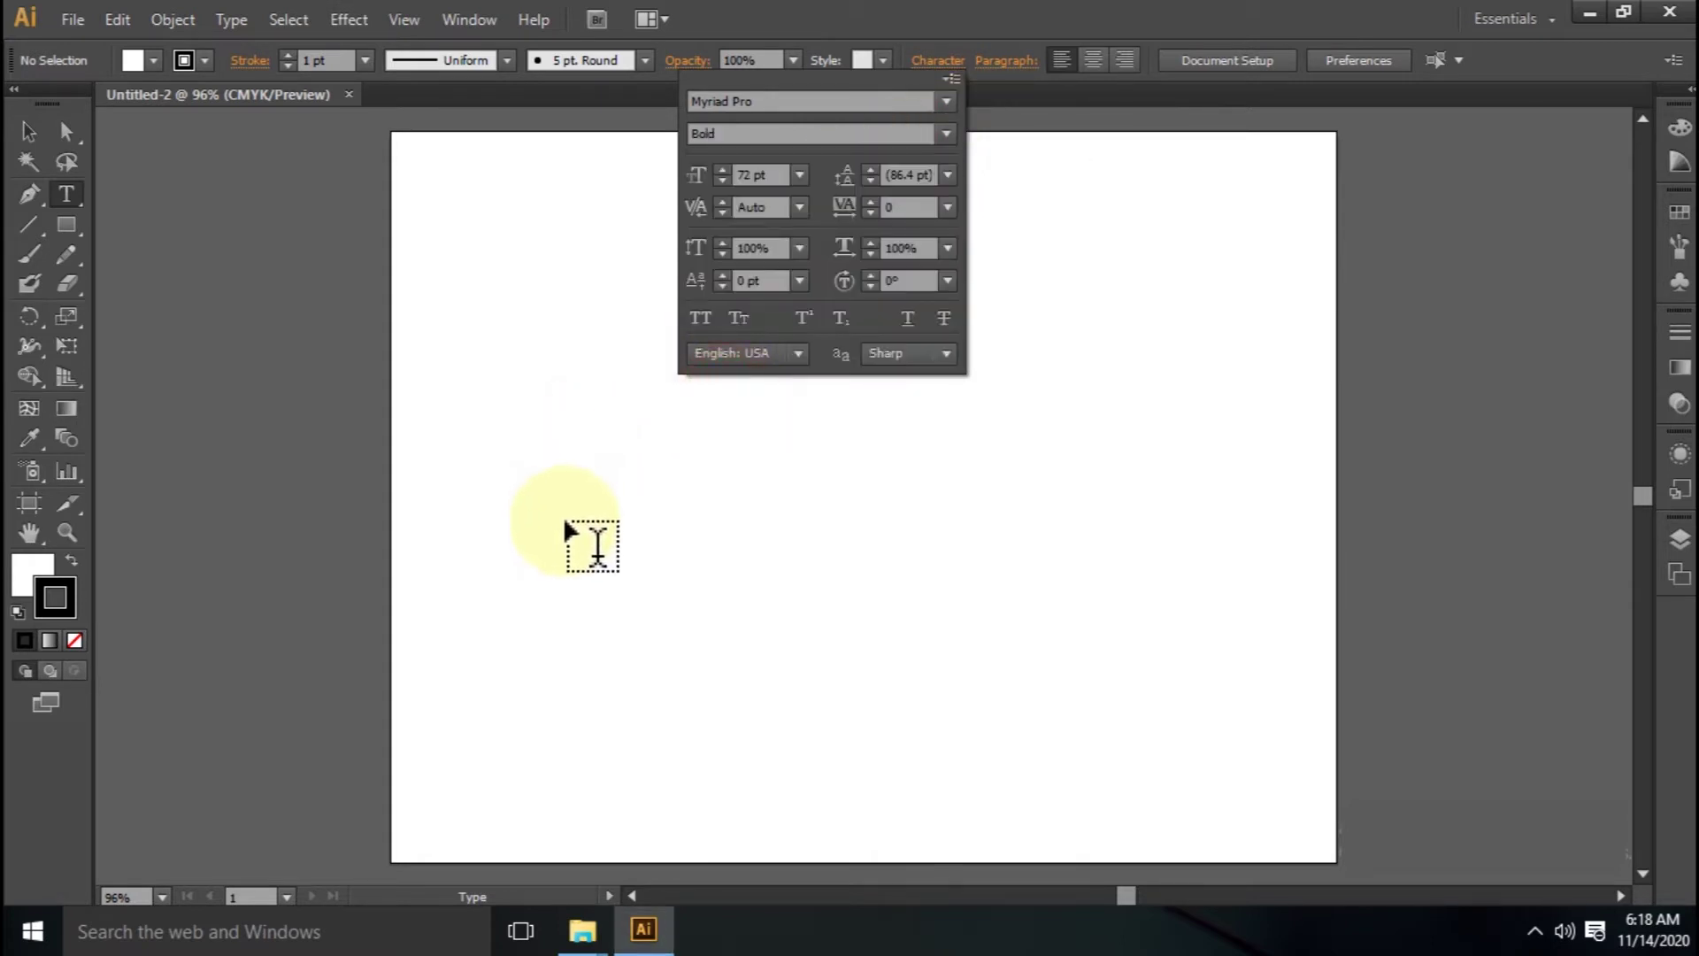
{"action": "left_click", "coordinate": [524, 496]}
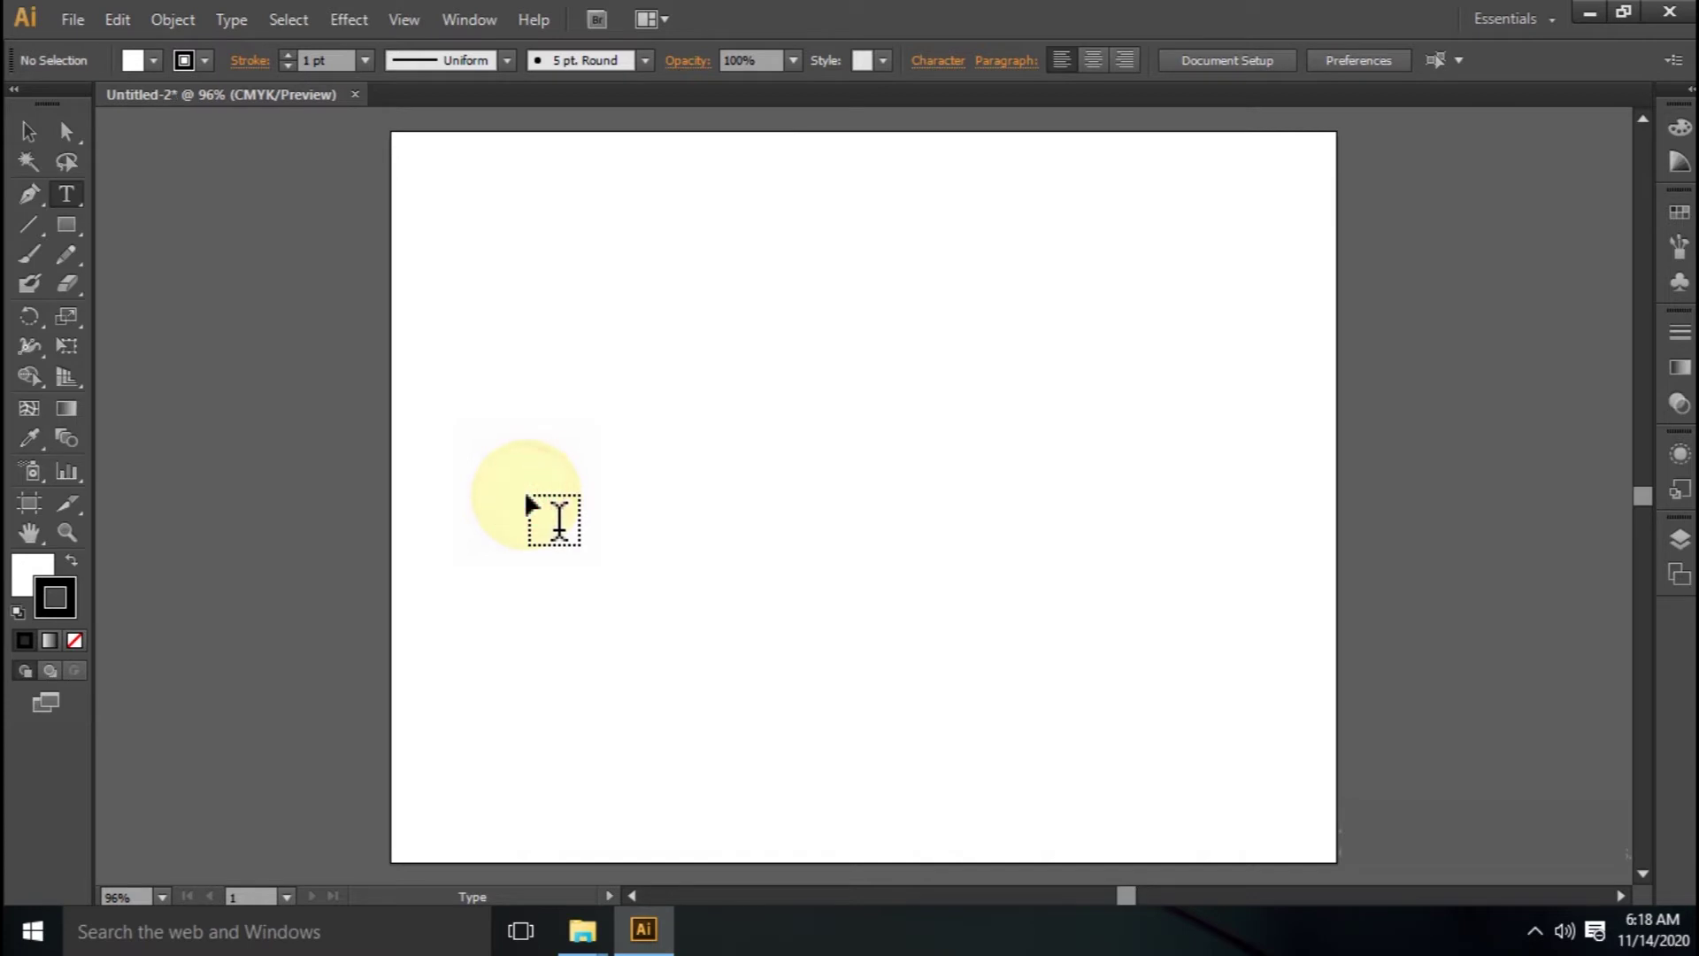
{"action": "type", "text": "FRUITS"}
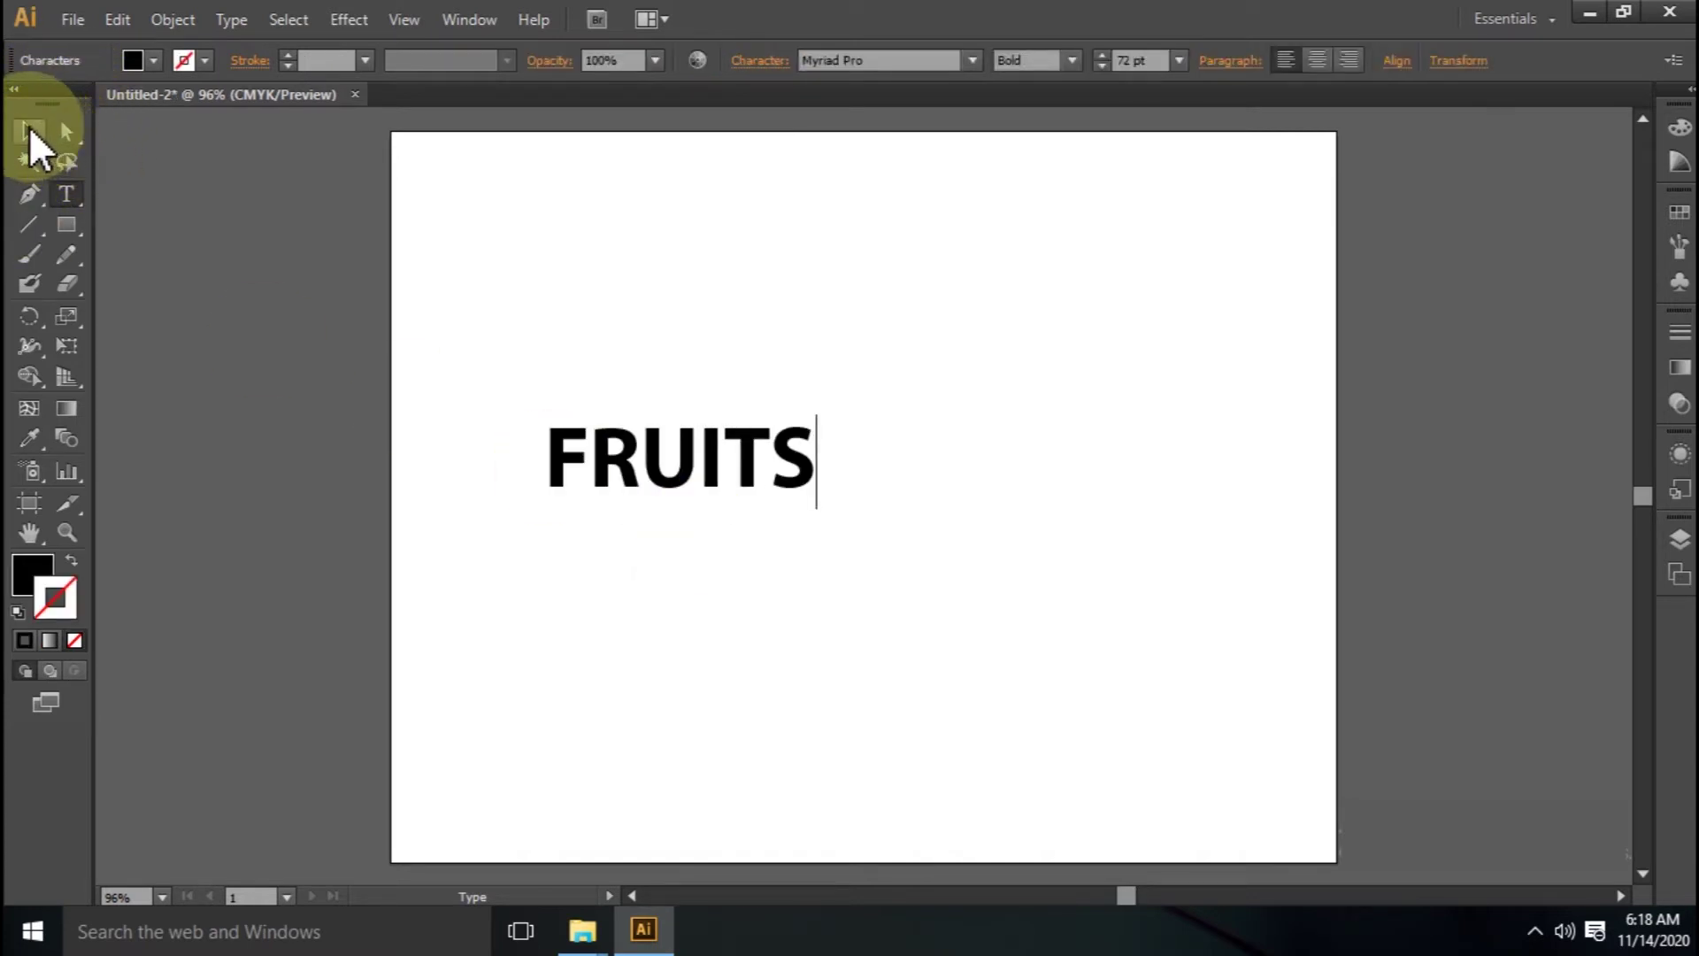
- Scale the FRUITS text up to about 148 pt and position it near the middle of the artboard
{"action": "left_click", "coordinate": [29, 133]}
{"action": "left_click_drag", "start_coordinate": [810, 506], "coordinate": [1104, 609]}
{"action": "left_click_drag", "start_coordinate": [922, 494], "coordinate": [995, 464]}
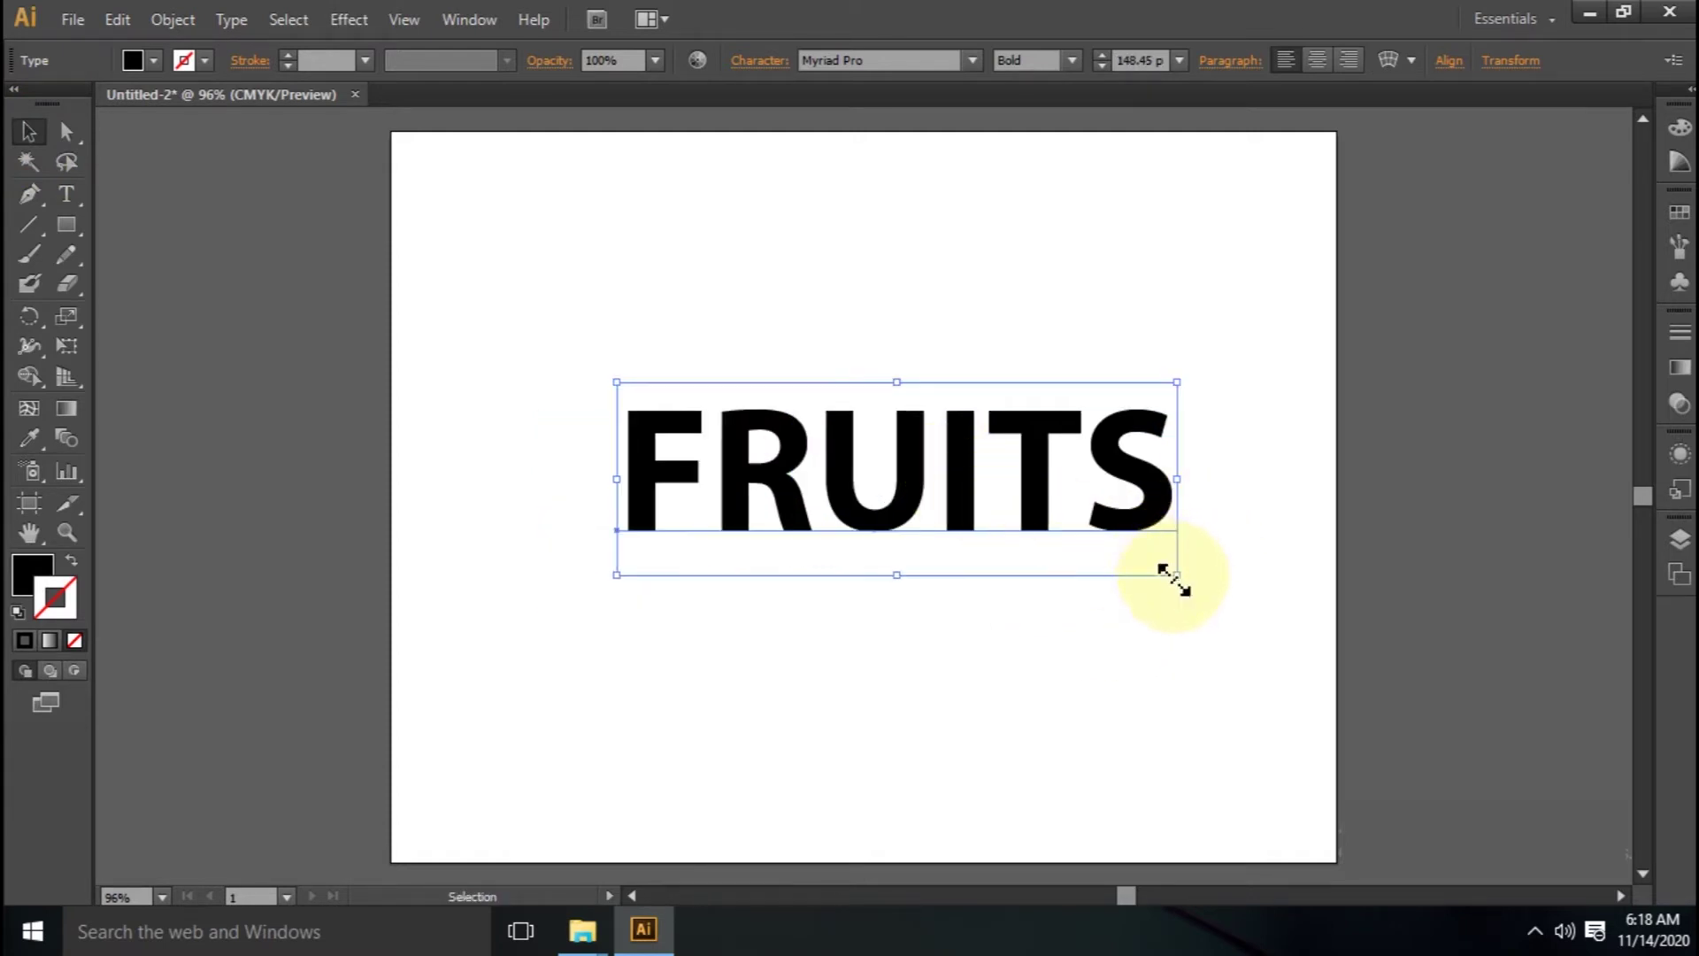
{"action": "left_click_drag", "start_coordinate": [1174, 579], "coordinate": [1125, 545]}
{"action": "left_click", "coordinate": [1325, 438]}
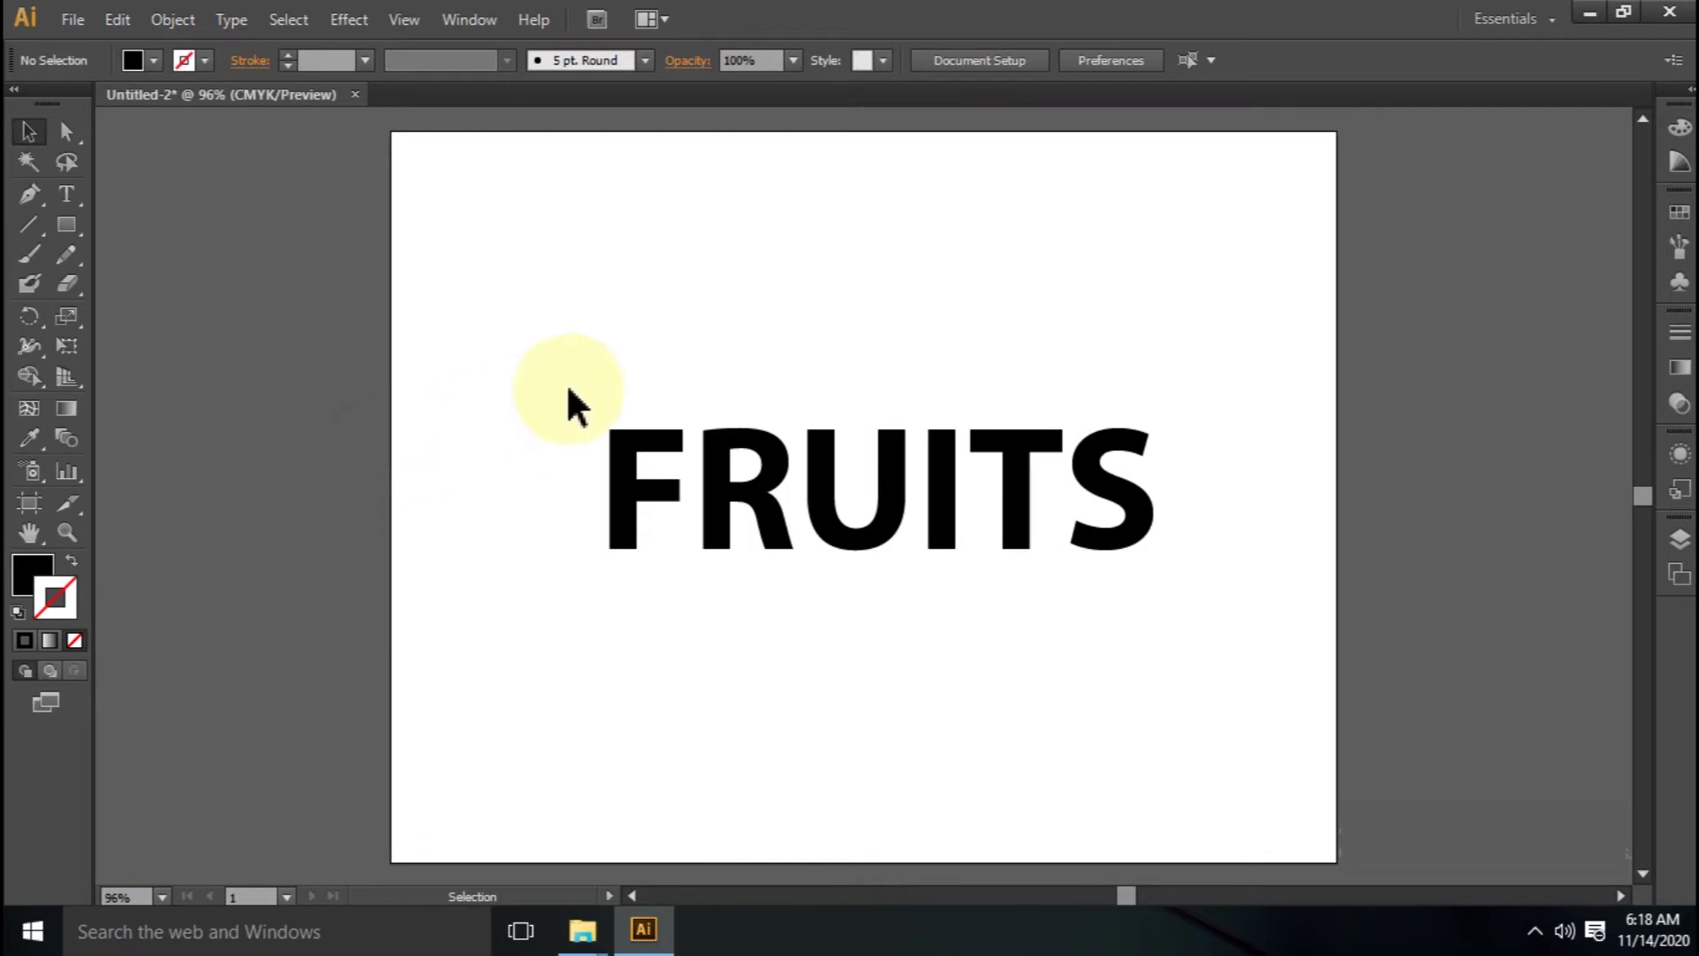
- Place the image 640px-Culinary_fruits_front_view from the Desktop as a linked file
{"action": "left_click", "coordinate": [72, 21]}
{"action": "left_click", "coordinate": [149, 421]}
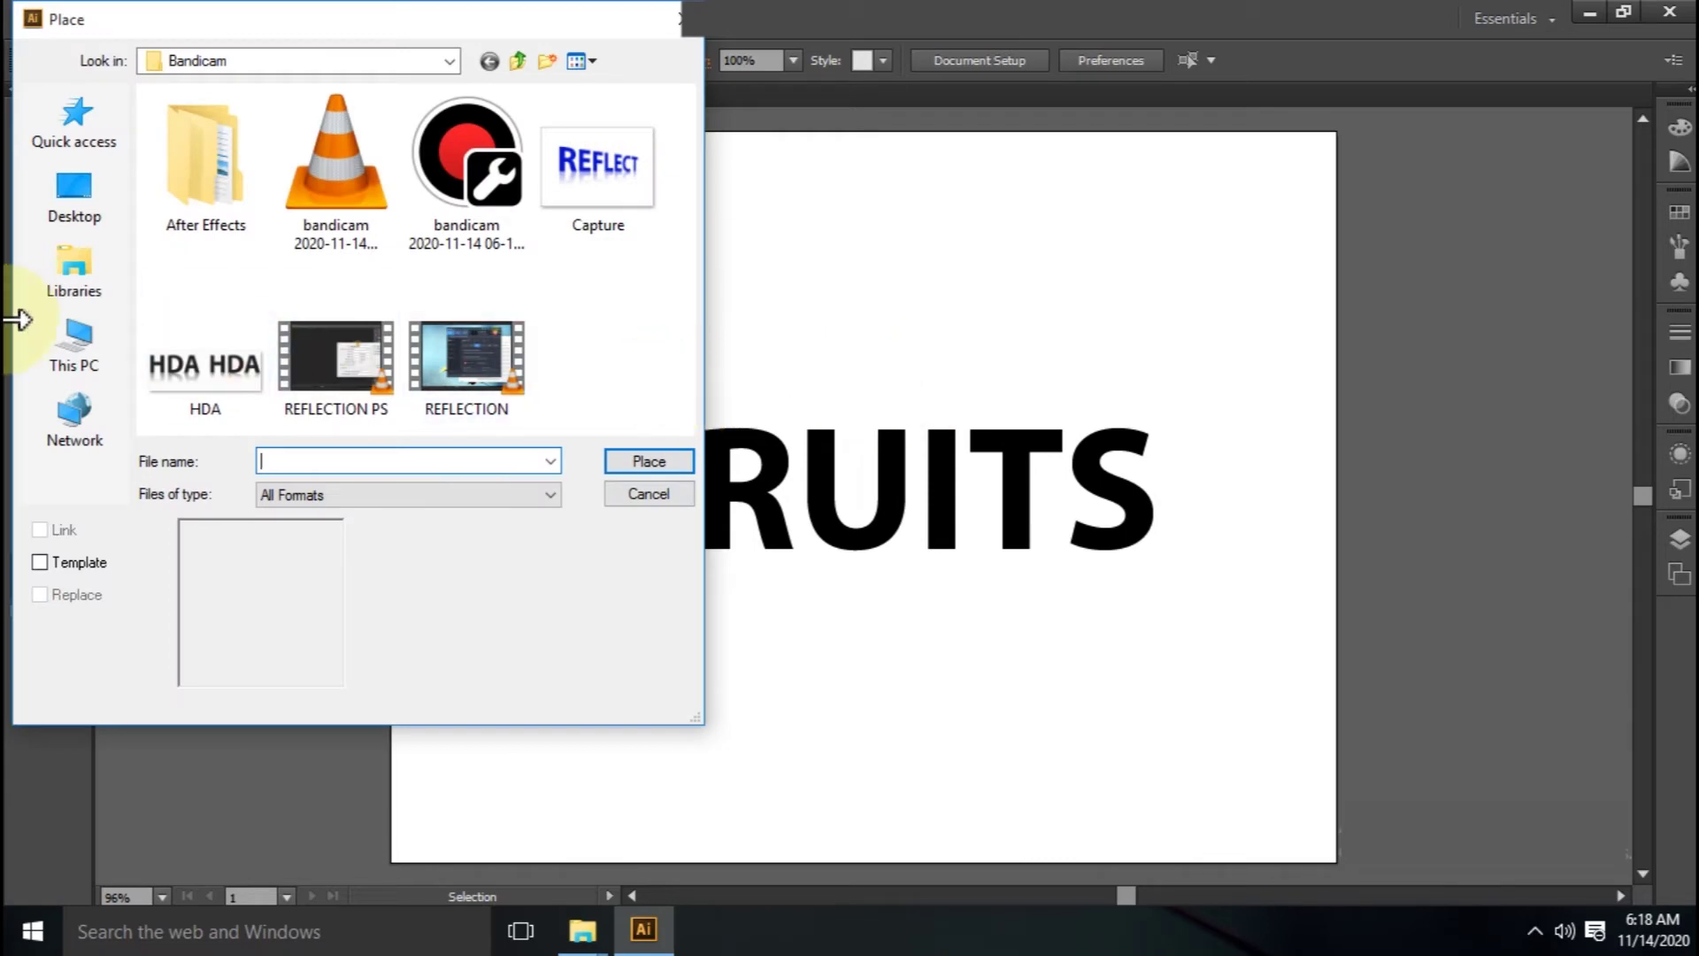
{"action": "left_click", "coordinate": [71, 189]}
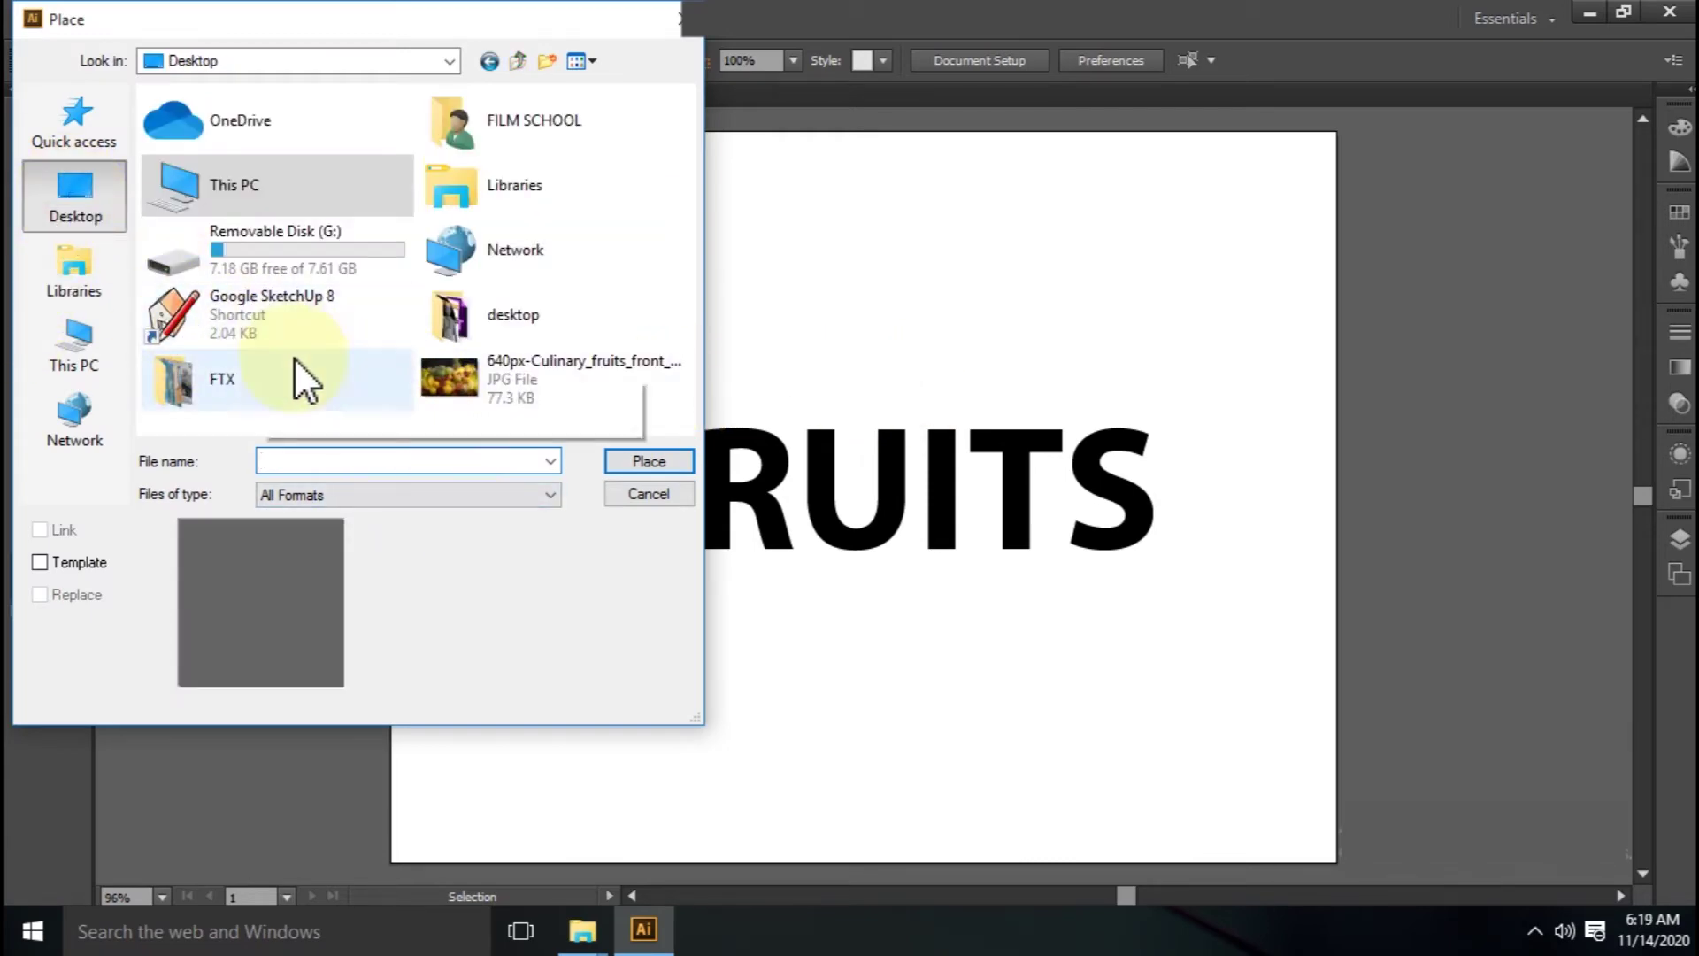
{"action": "left_click", "coordinate": [469, 378]}
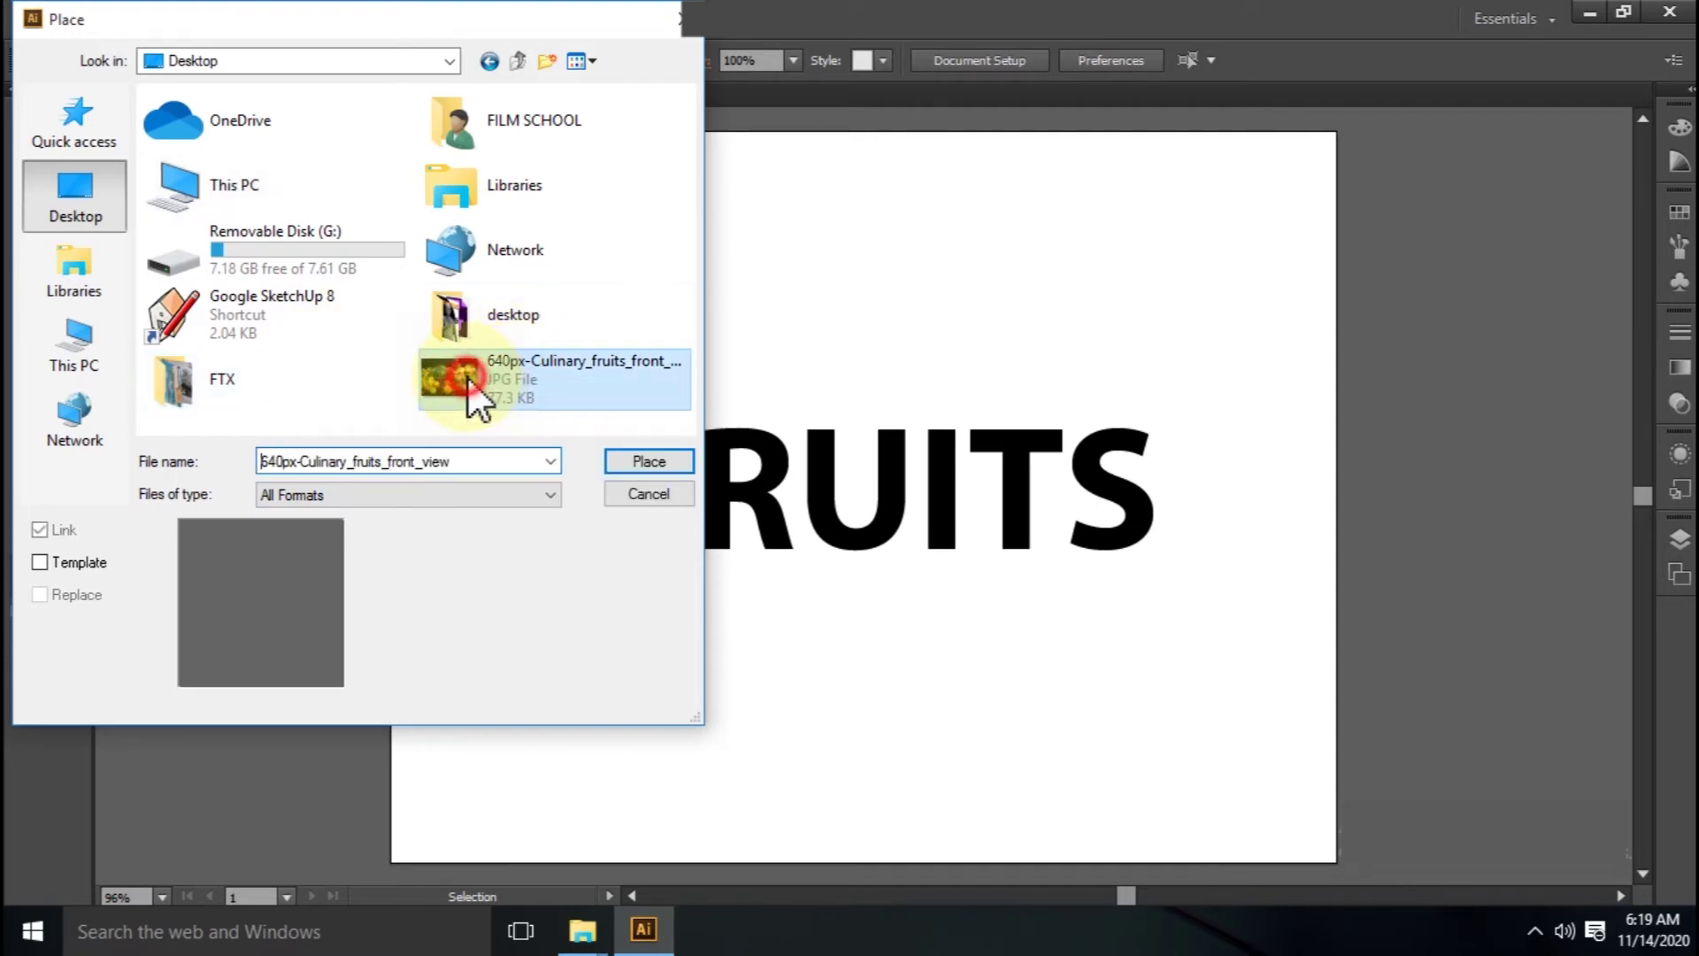
{"action": "left_click", "coordinate": [671, 459]}
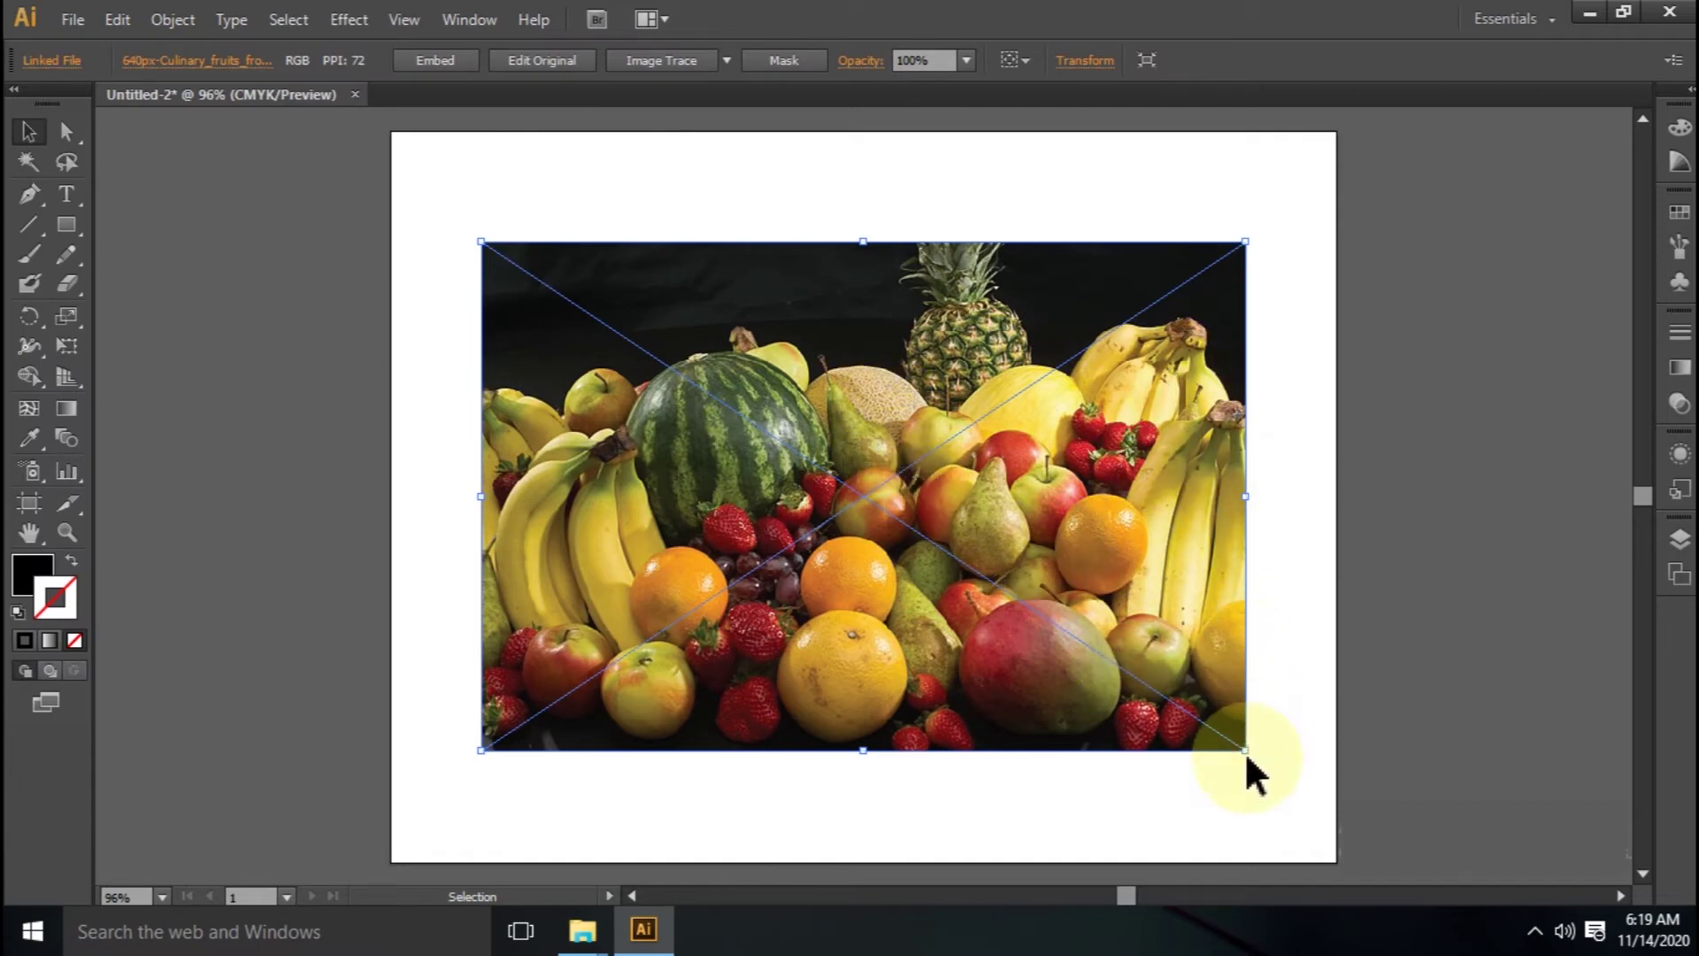
- Enlarge the fruit photo about its centre to nearly the artboard's width and embed it in the document
{"action": "left_click_drag", "start_coordinate": [1246, 748], "coordinate": [1319, 814]}
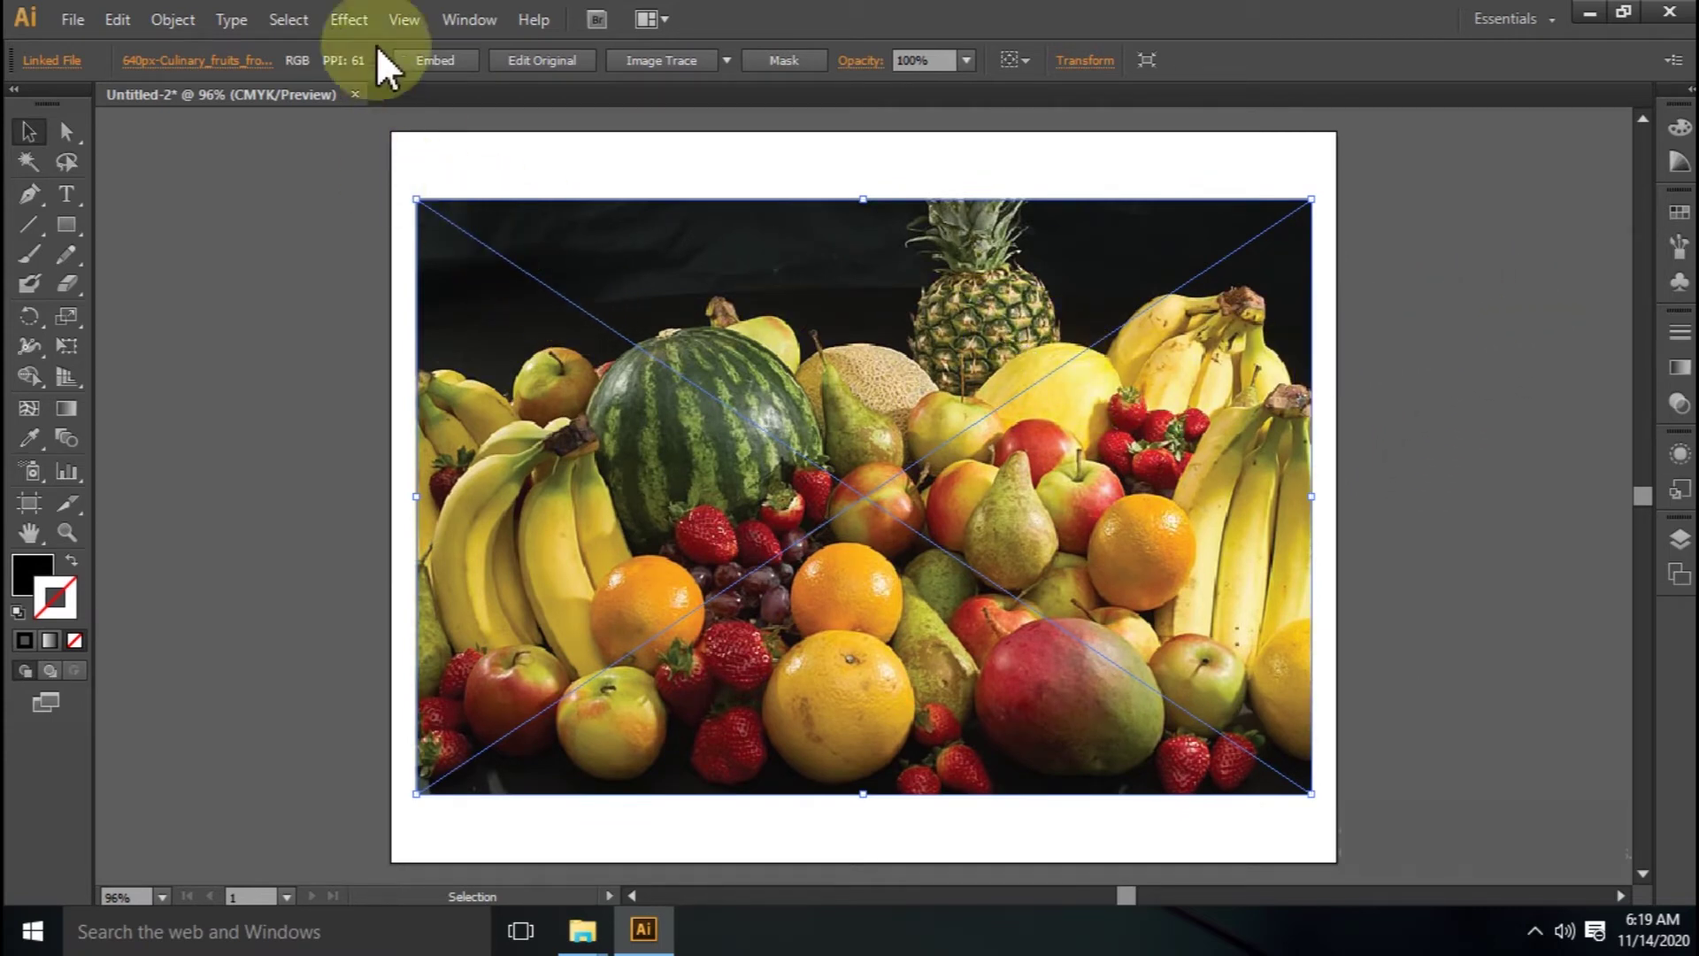
{"action": "left_click", "coordinate": [437, 60]}
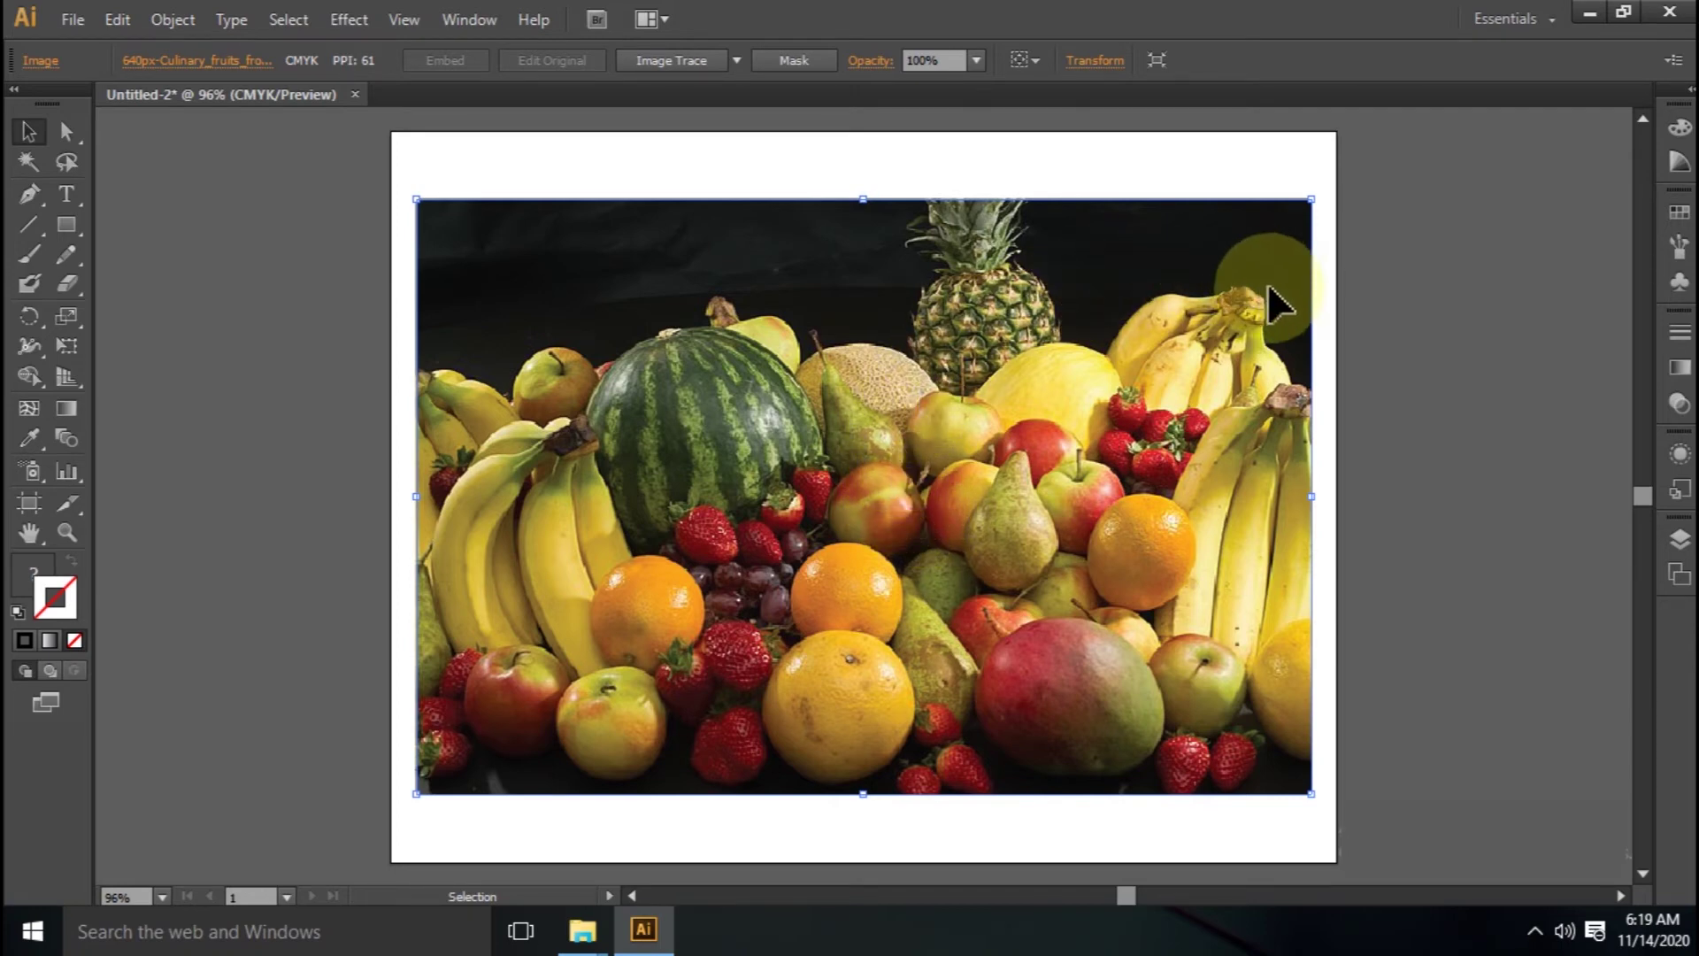
{"action": "left_click", "coordinate": [1389, 373]}
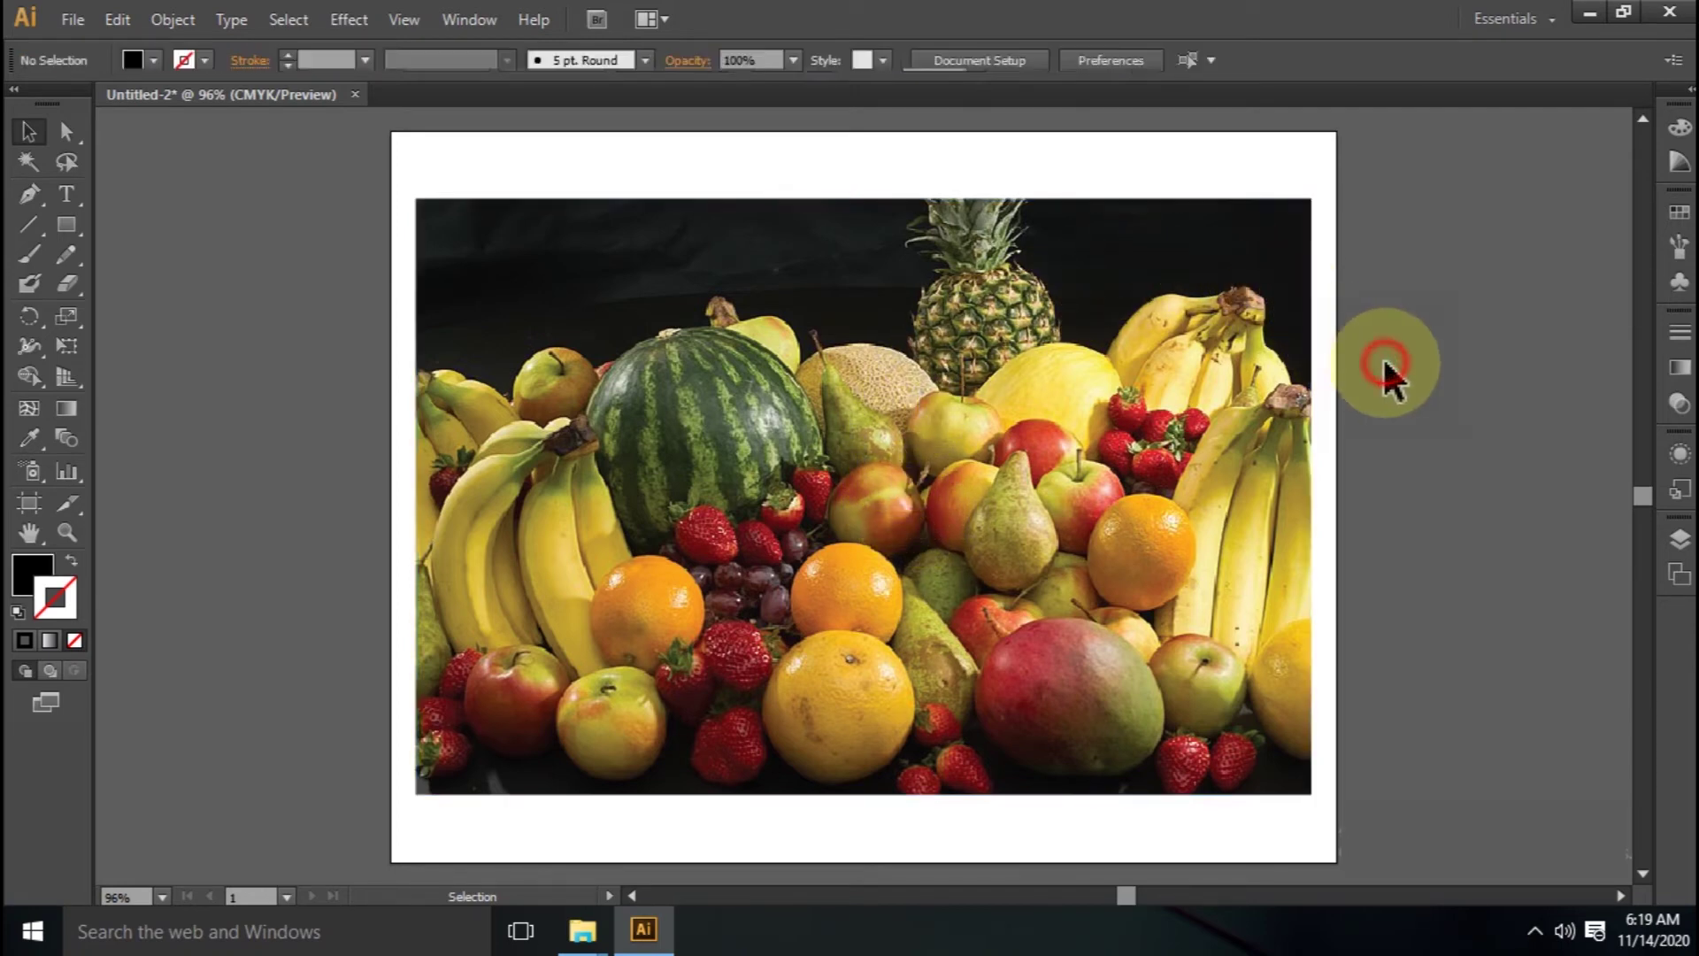
- Send the fruit photo to the back, behind the FRUITS text
{"action": "left_click", "coordinate": [1191, 330]}
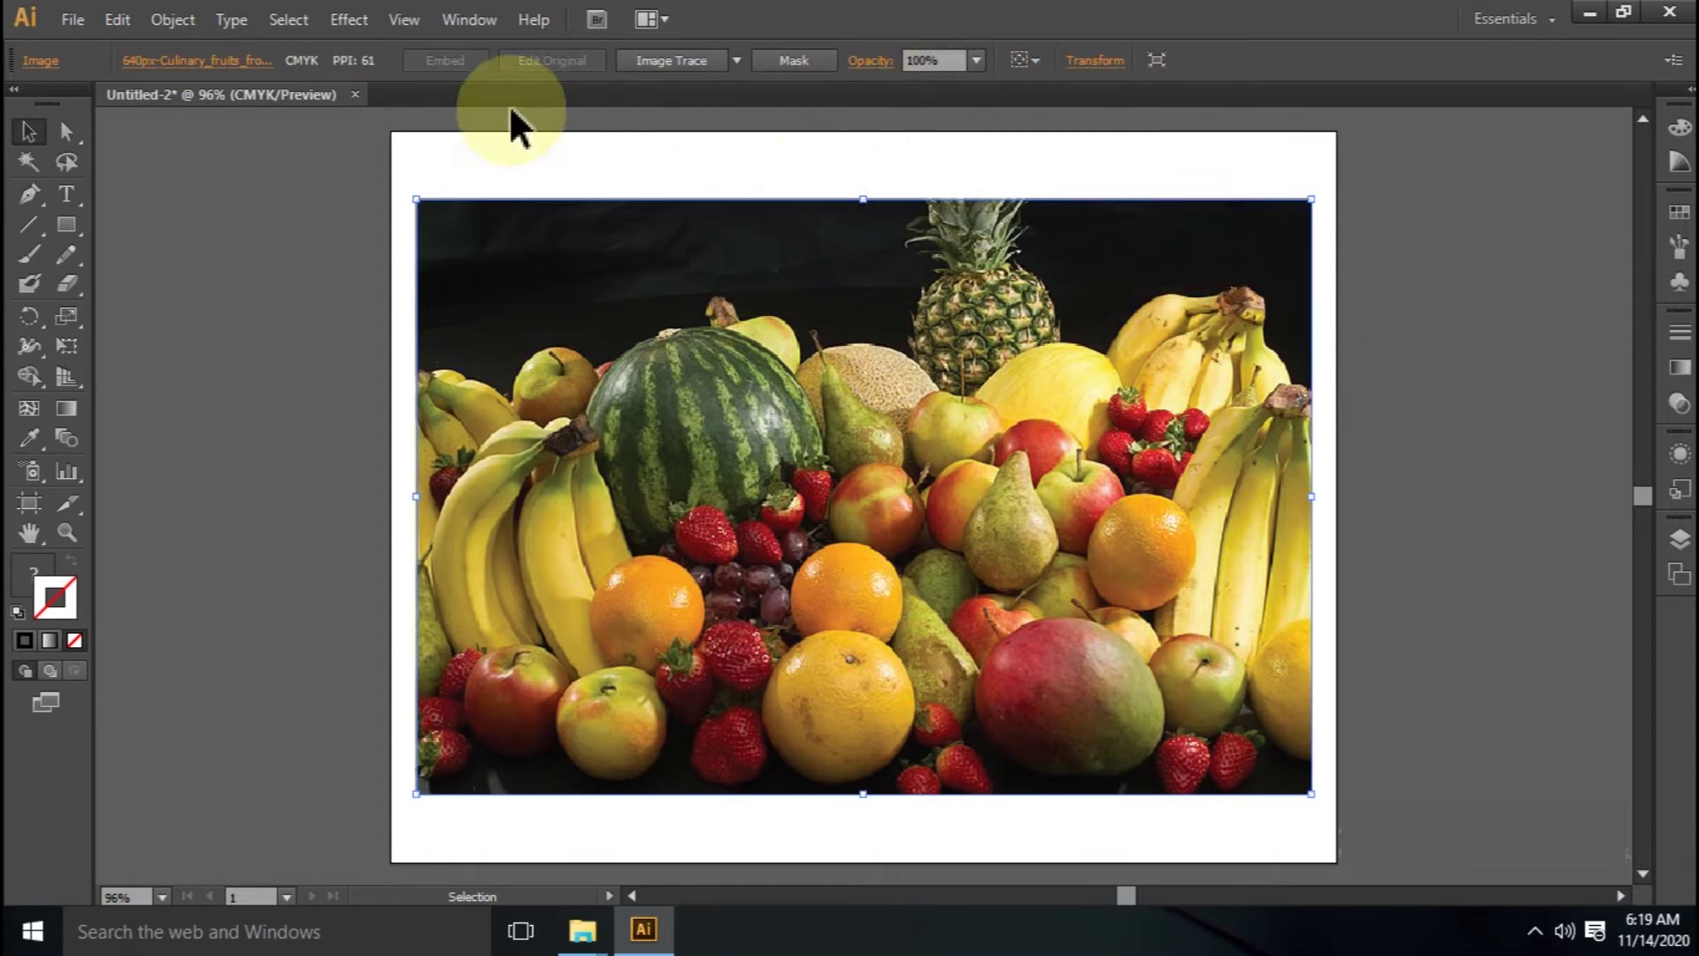
{"action": "right_click", "coordinate": [709, 511]}
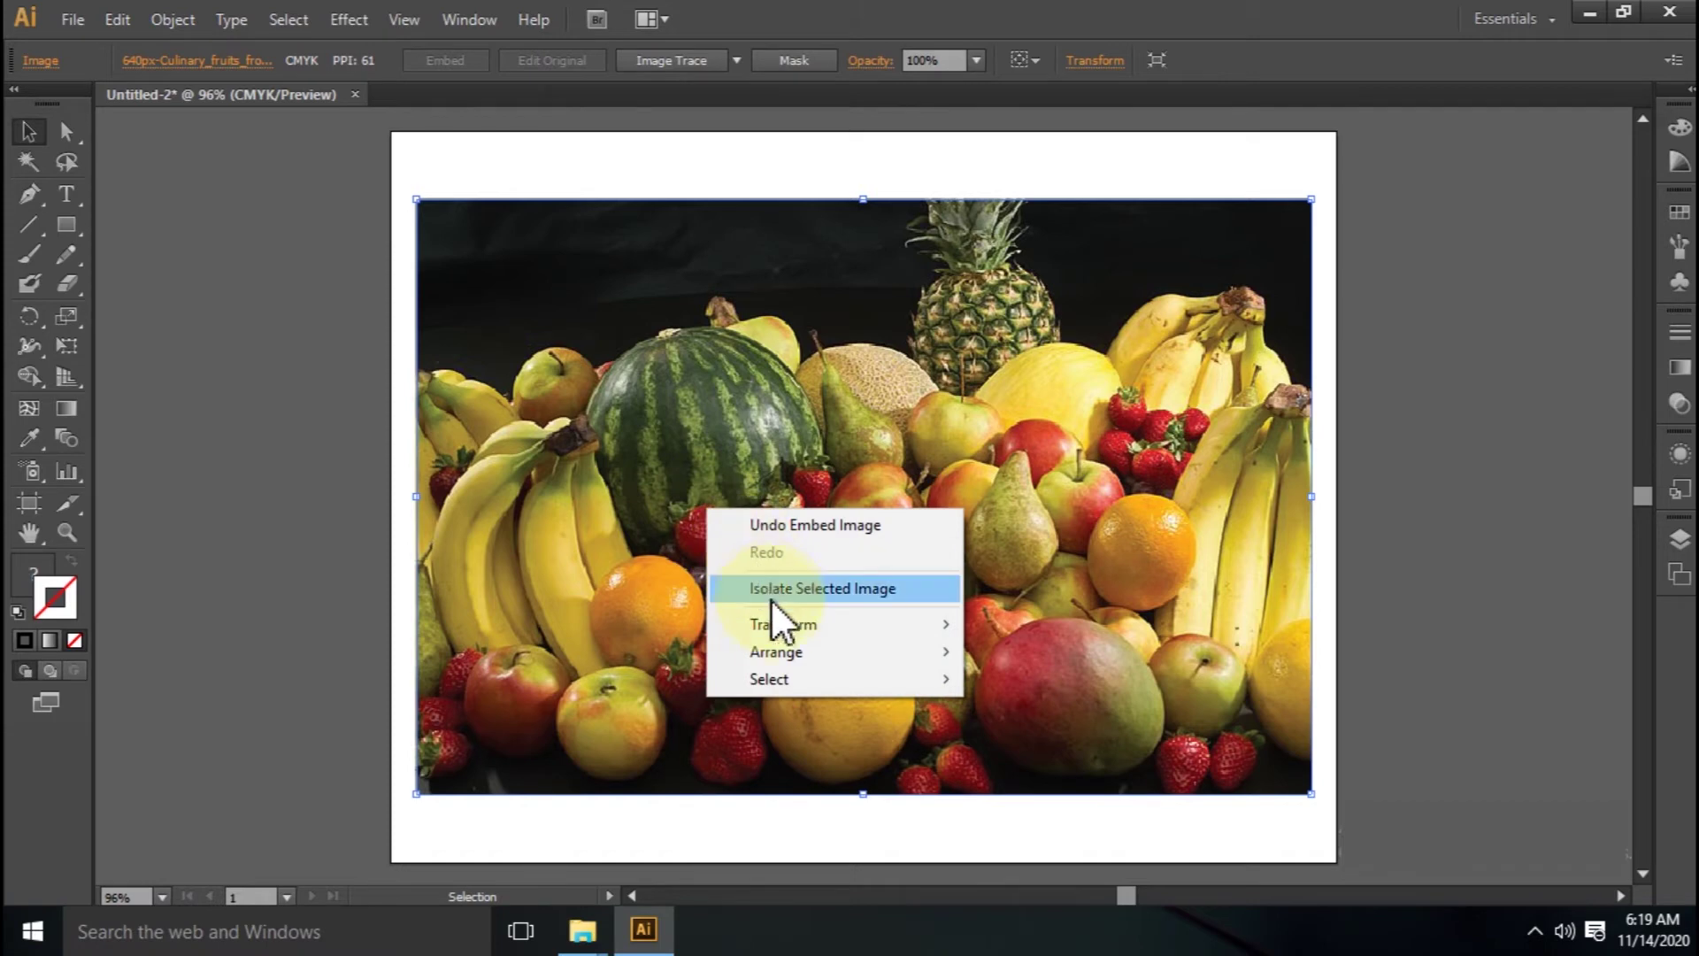
{"action": "mouse_move", "coordinate": [790, 655]}
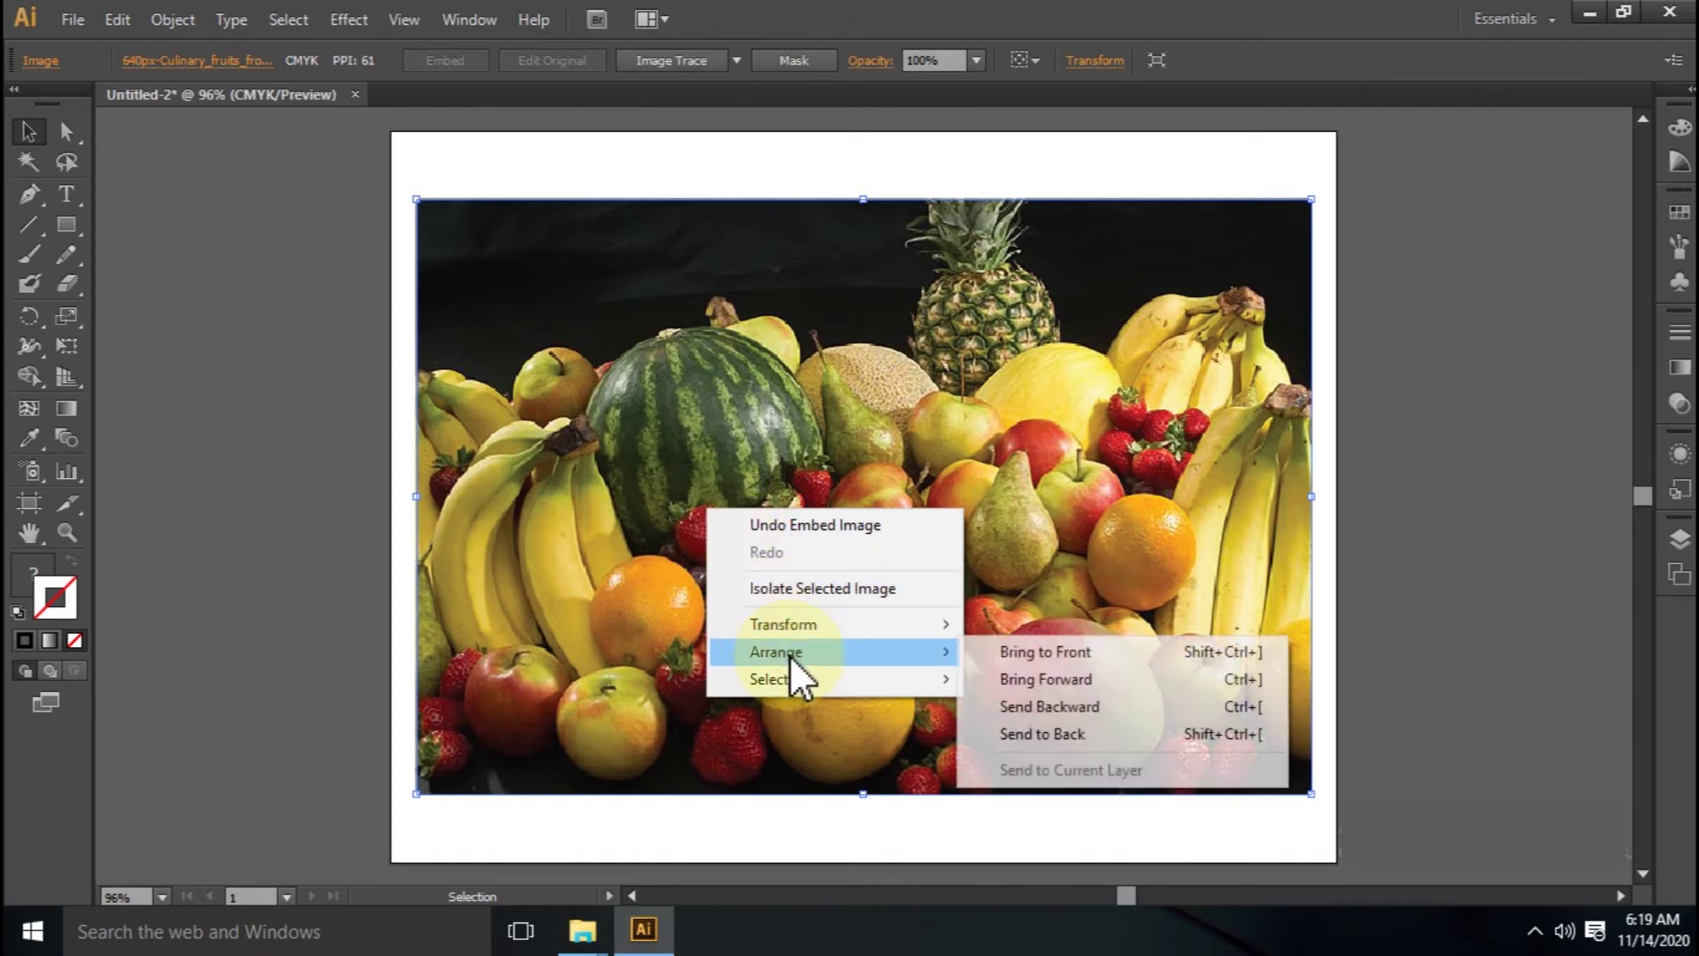
{"action": "left_click", "coordinate": [1053, 733]}
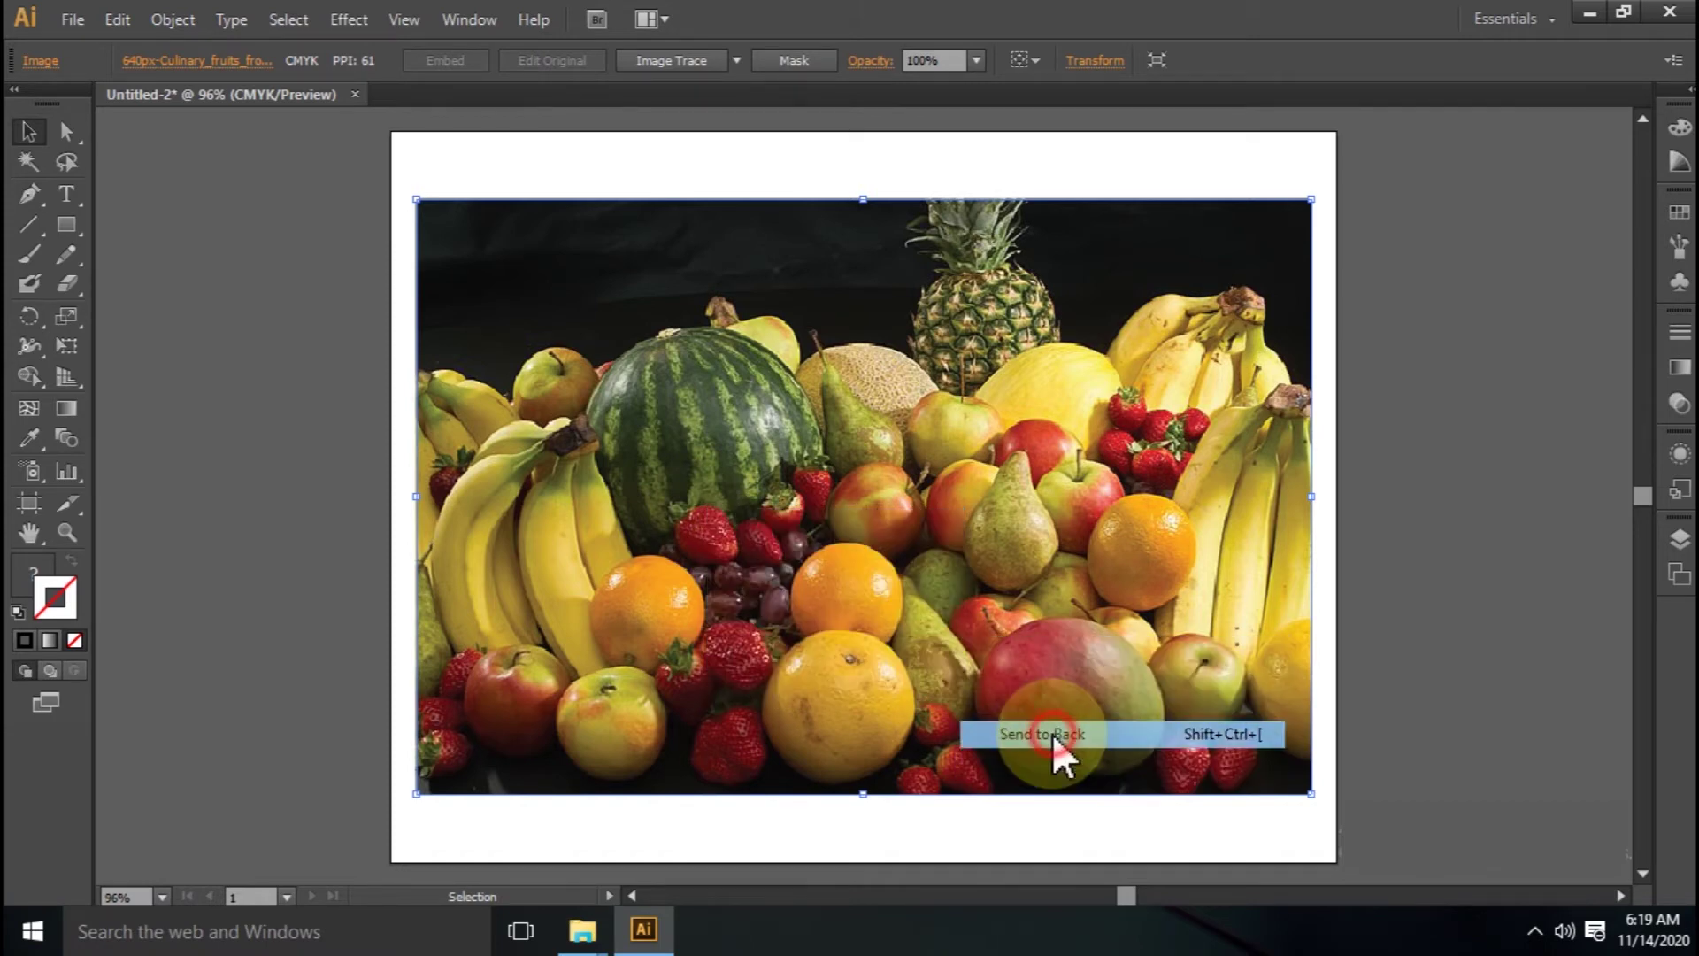
{"action": "left_click", "coordinate": [1441, 531]}
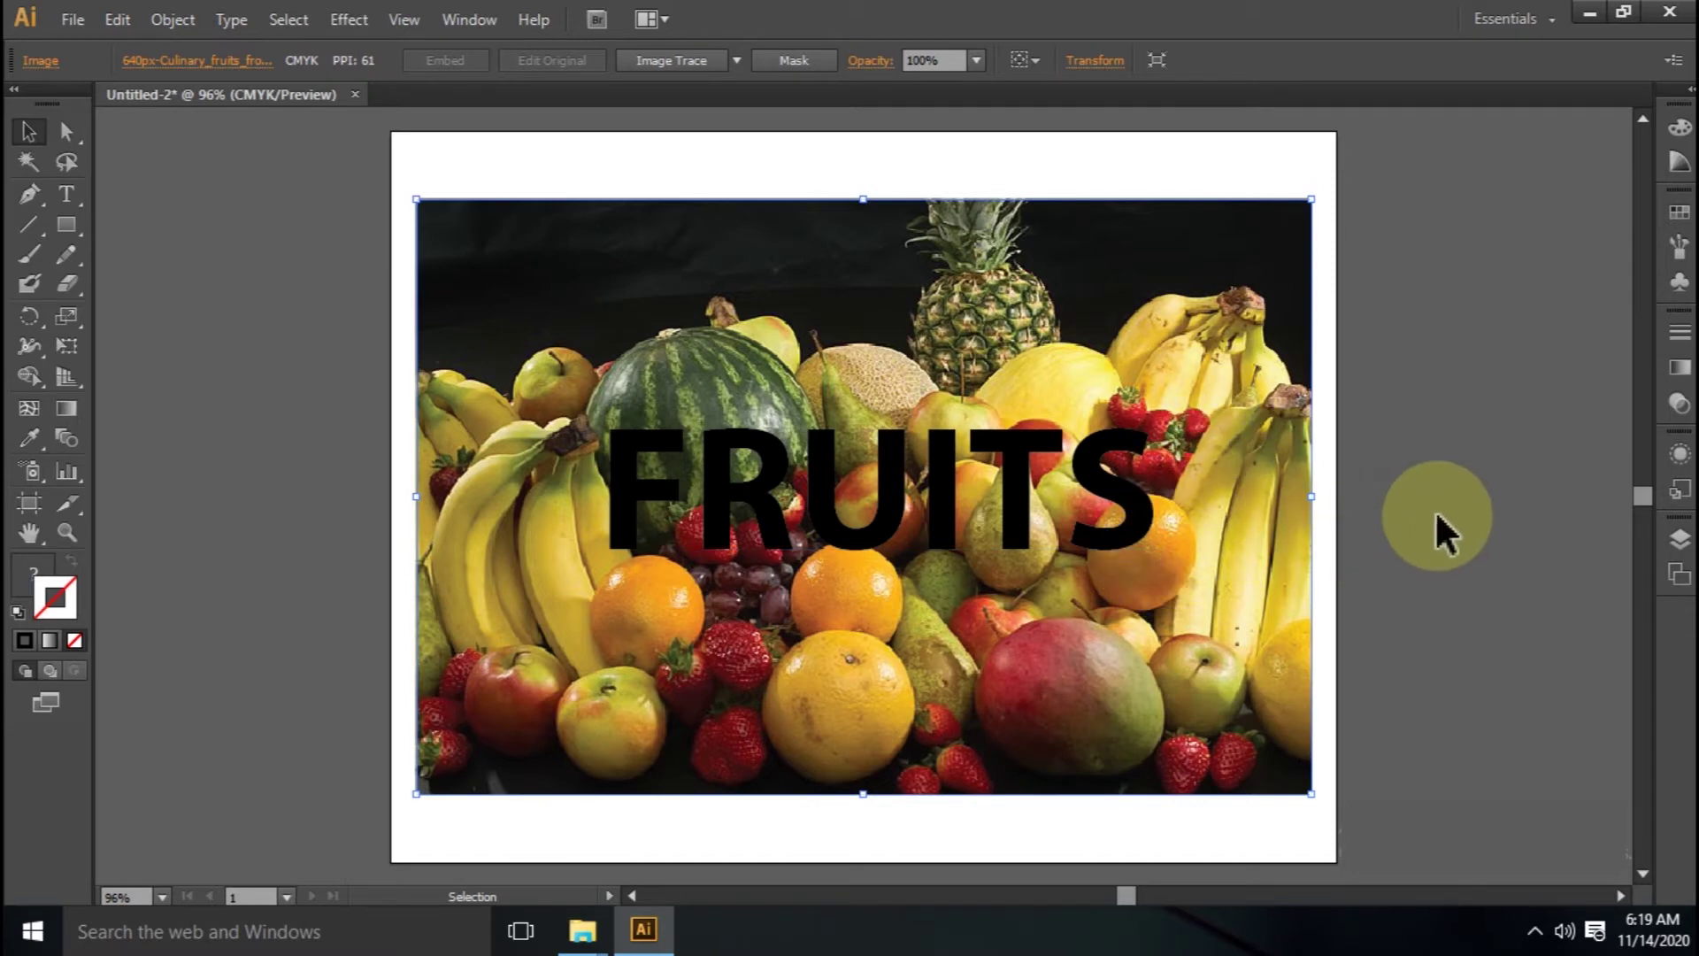
- Move the FRUITS text slightly down over the photo and fill it with the cyan-blue swatch
{"action": "left_click_drag", "start_coordinate": [1084, 511], "coordinate": [1085, 551]}
{"action": "left_click", "coordinate": [1055, 570]}
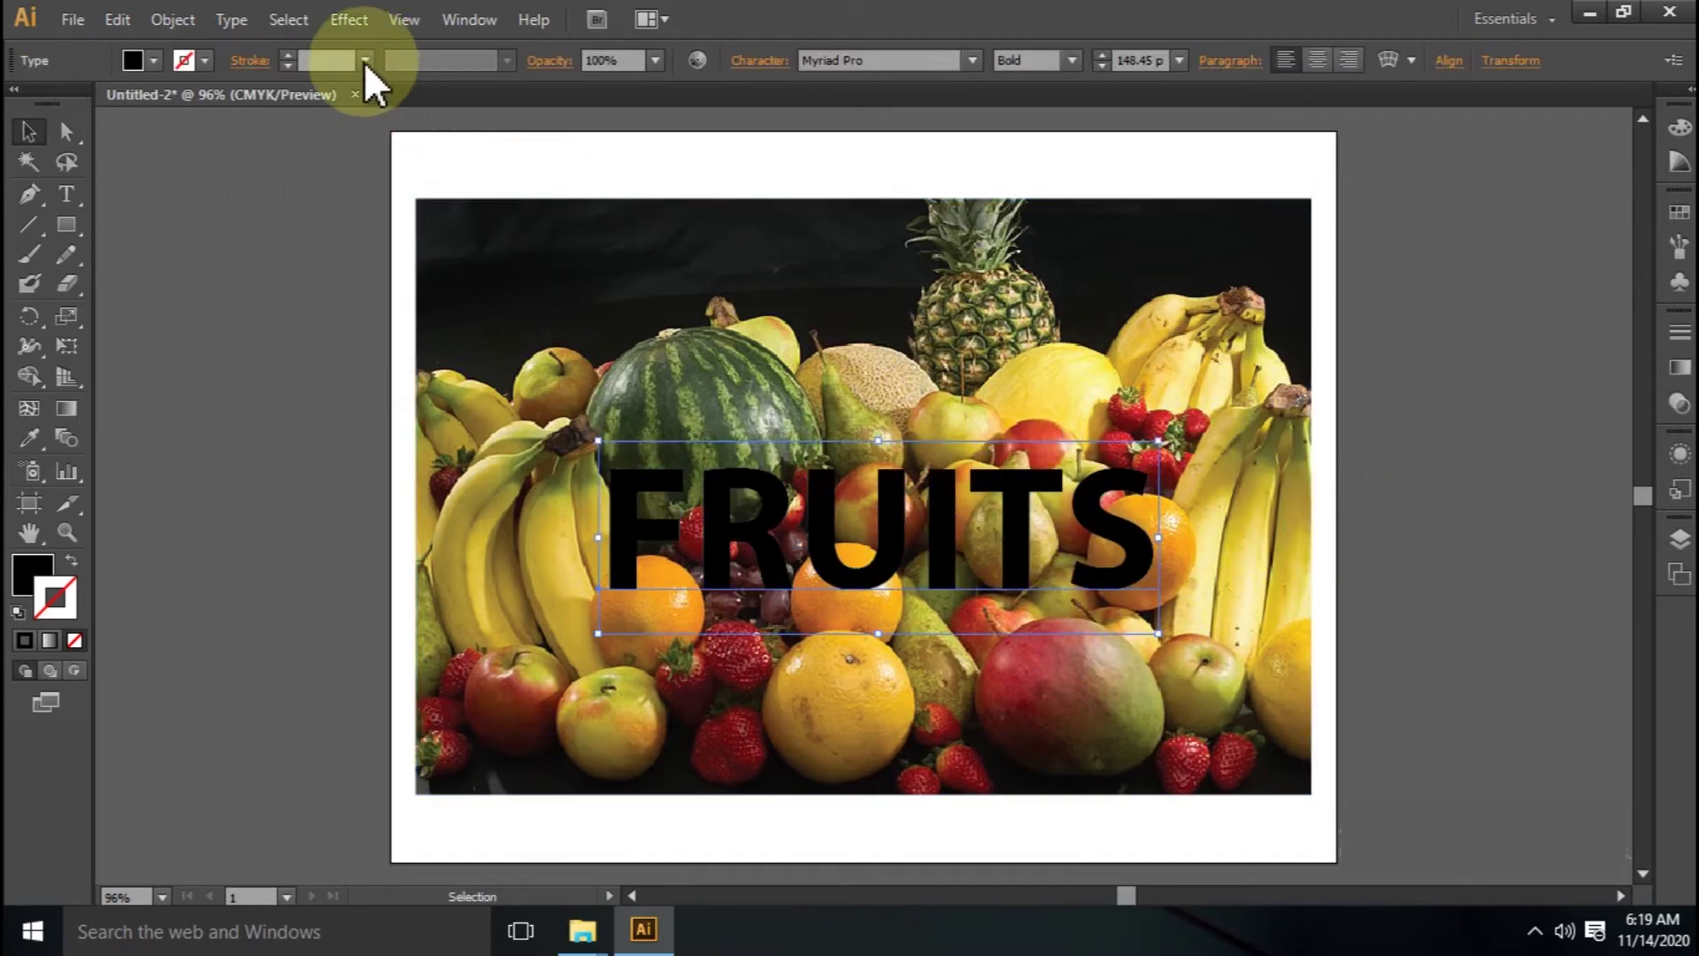
{"action": "left_click", "coordinate": [155, 61]}
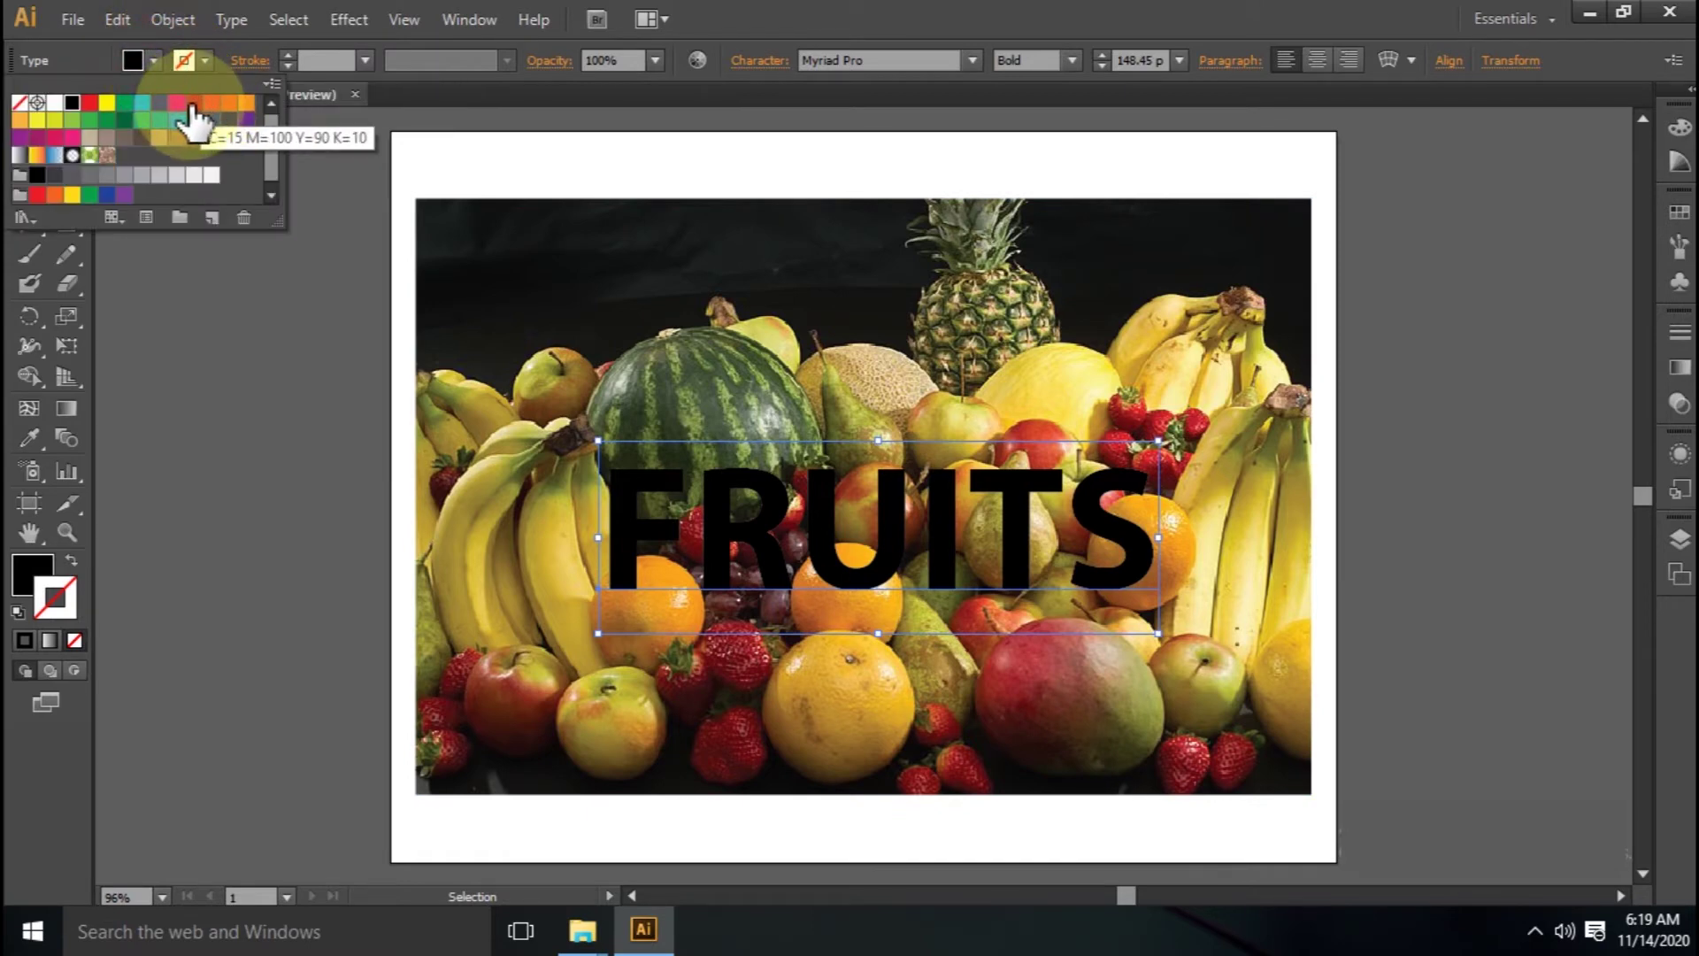
{"action": "left_click", "coordinate": [191, 104]}
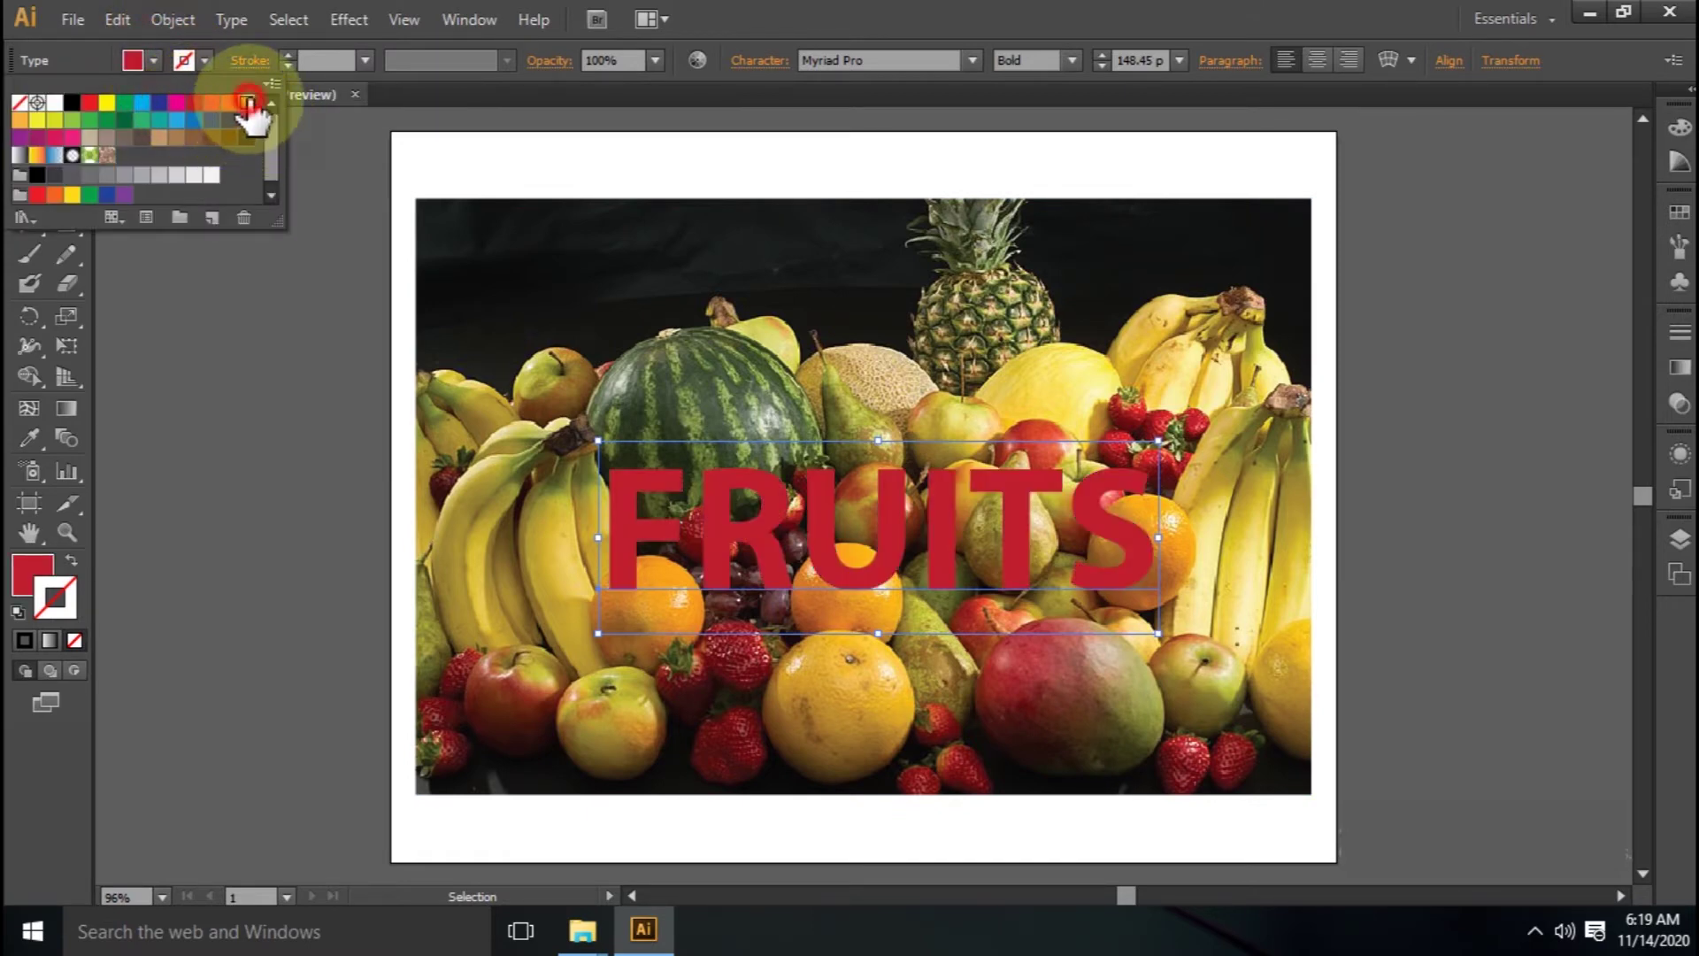
{"action": "left_click", "coordinate": [247, 103]}
{"action": "left_click", "coordinate": [142, 103]}
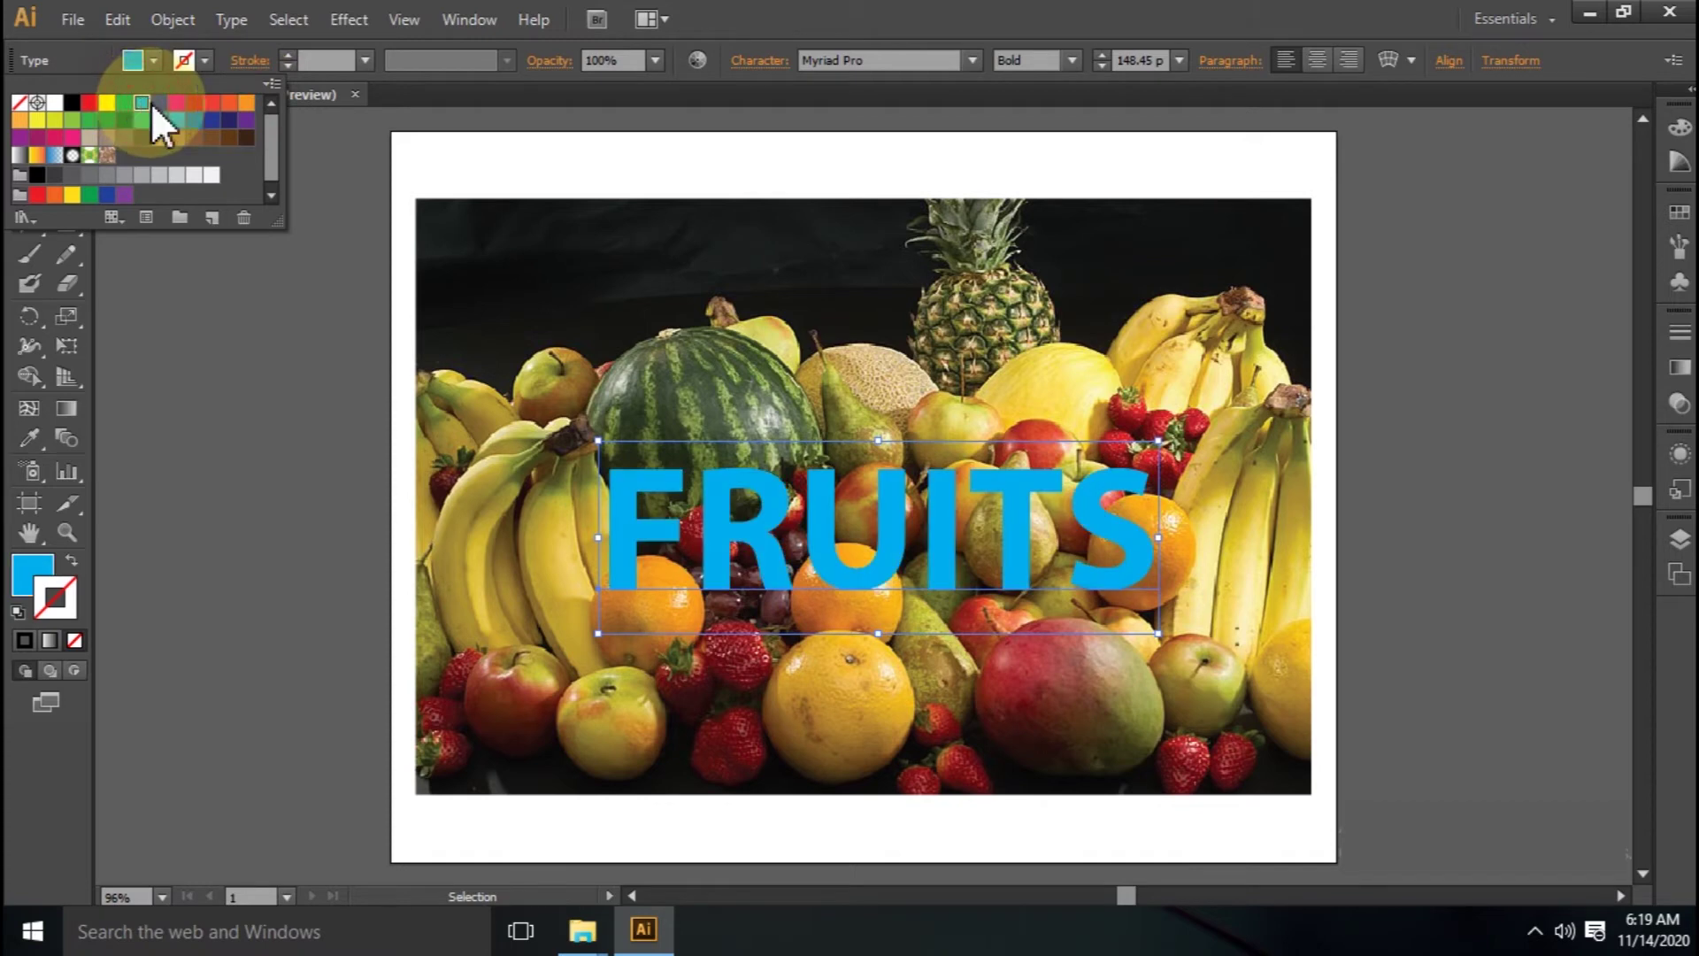
{"action": "left_click", "coordinate": [216, 390]}
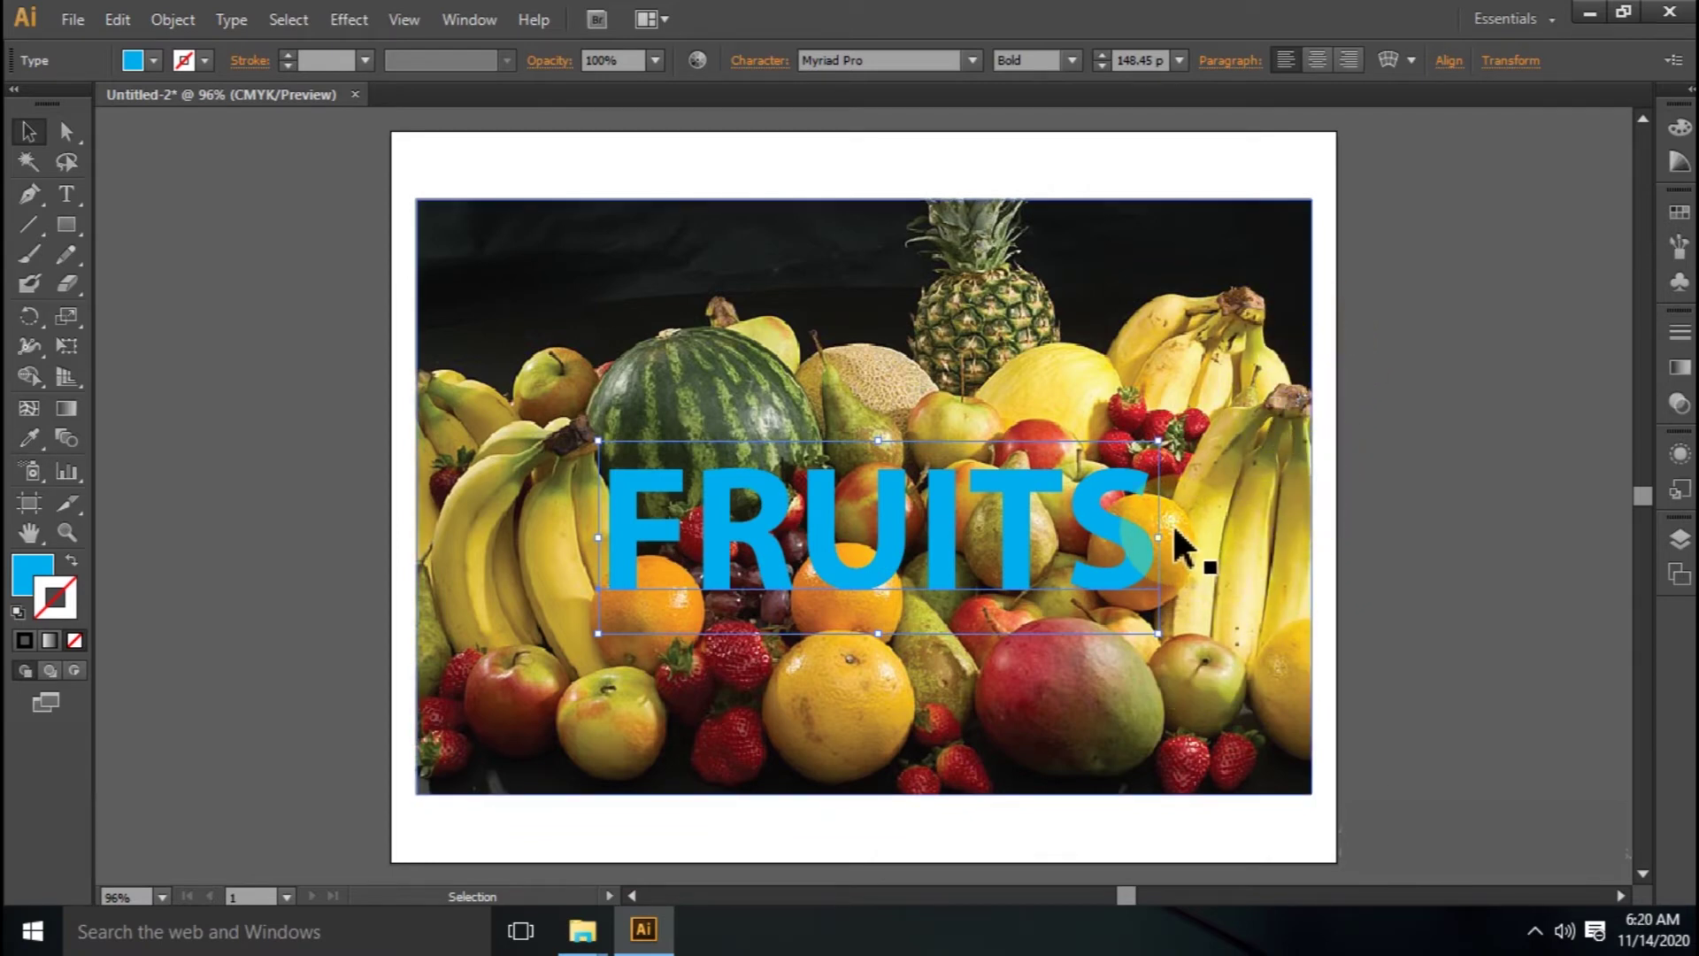
- Shift the FRUITS text slightly down and left, and shrink the photo about its centre to frame the text more closely
{"action": "left_click", "coordinate": [1371, 507]}
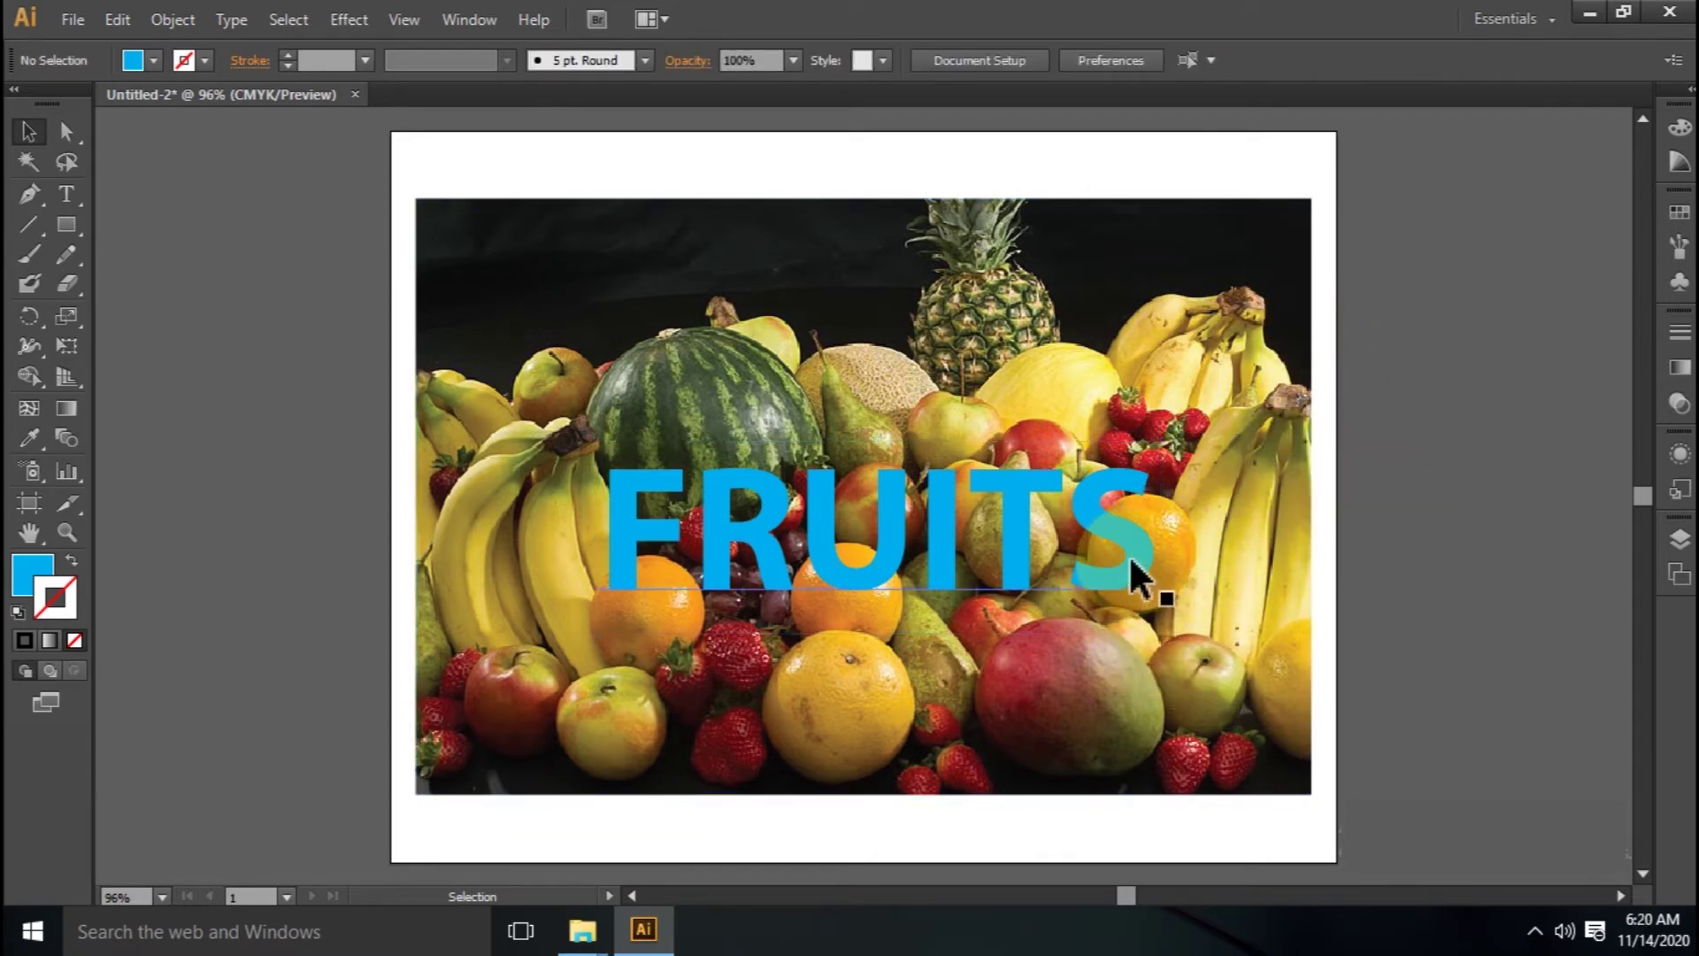
{"action": "mouse_move", "coordinate": [1133, 549]}
{"action": "left_mouse_down"}
{"action": "mouse_move", "coordinate": [1025, 596]}
{"action": "mouse_move", "coordinate": [1140, 551]}
{"action": "left_mouse_up"}
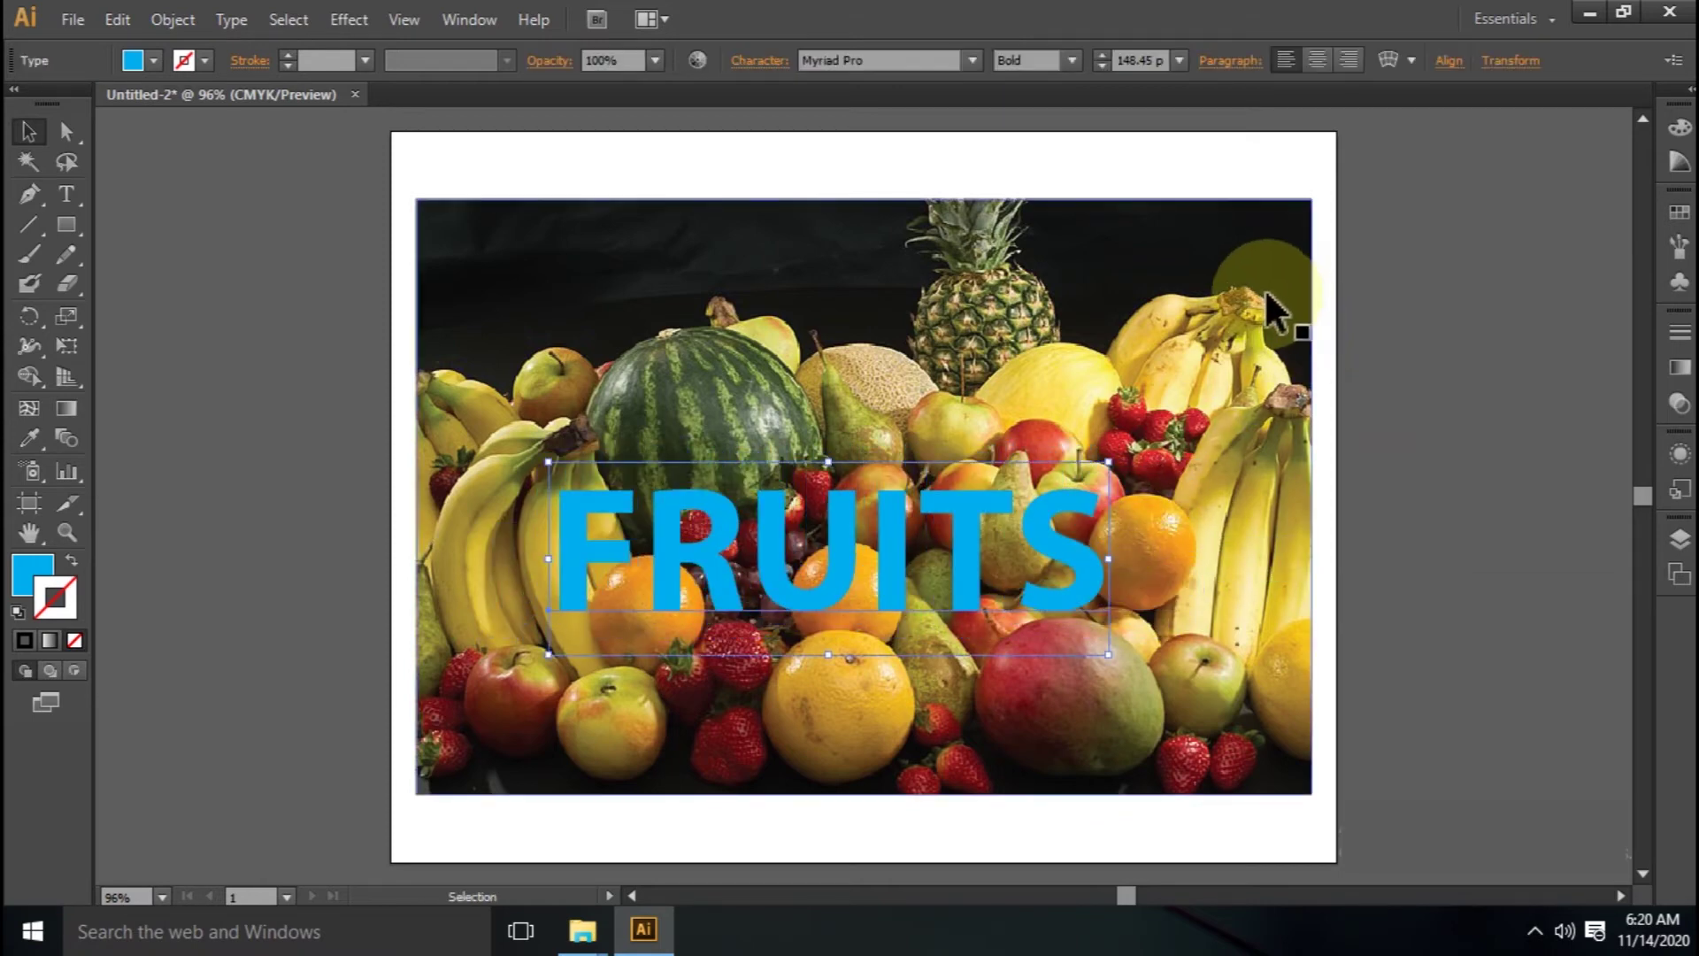
{"action": "left_click", "coordinate": [1241, 299]}
{"action": "left_click", "coordinate": [1093, 522]}
{"action": "left_click", "coordinate": [1270, 270]}
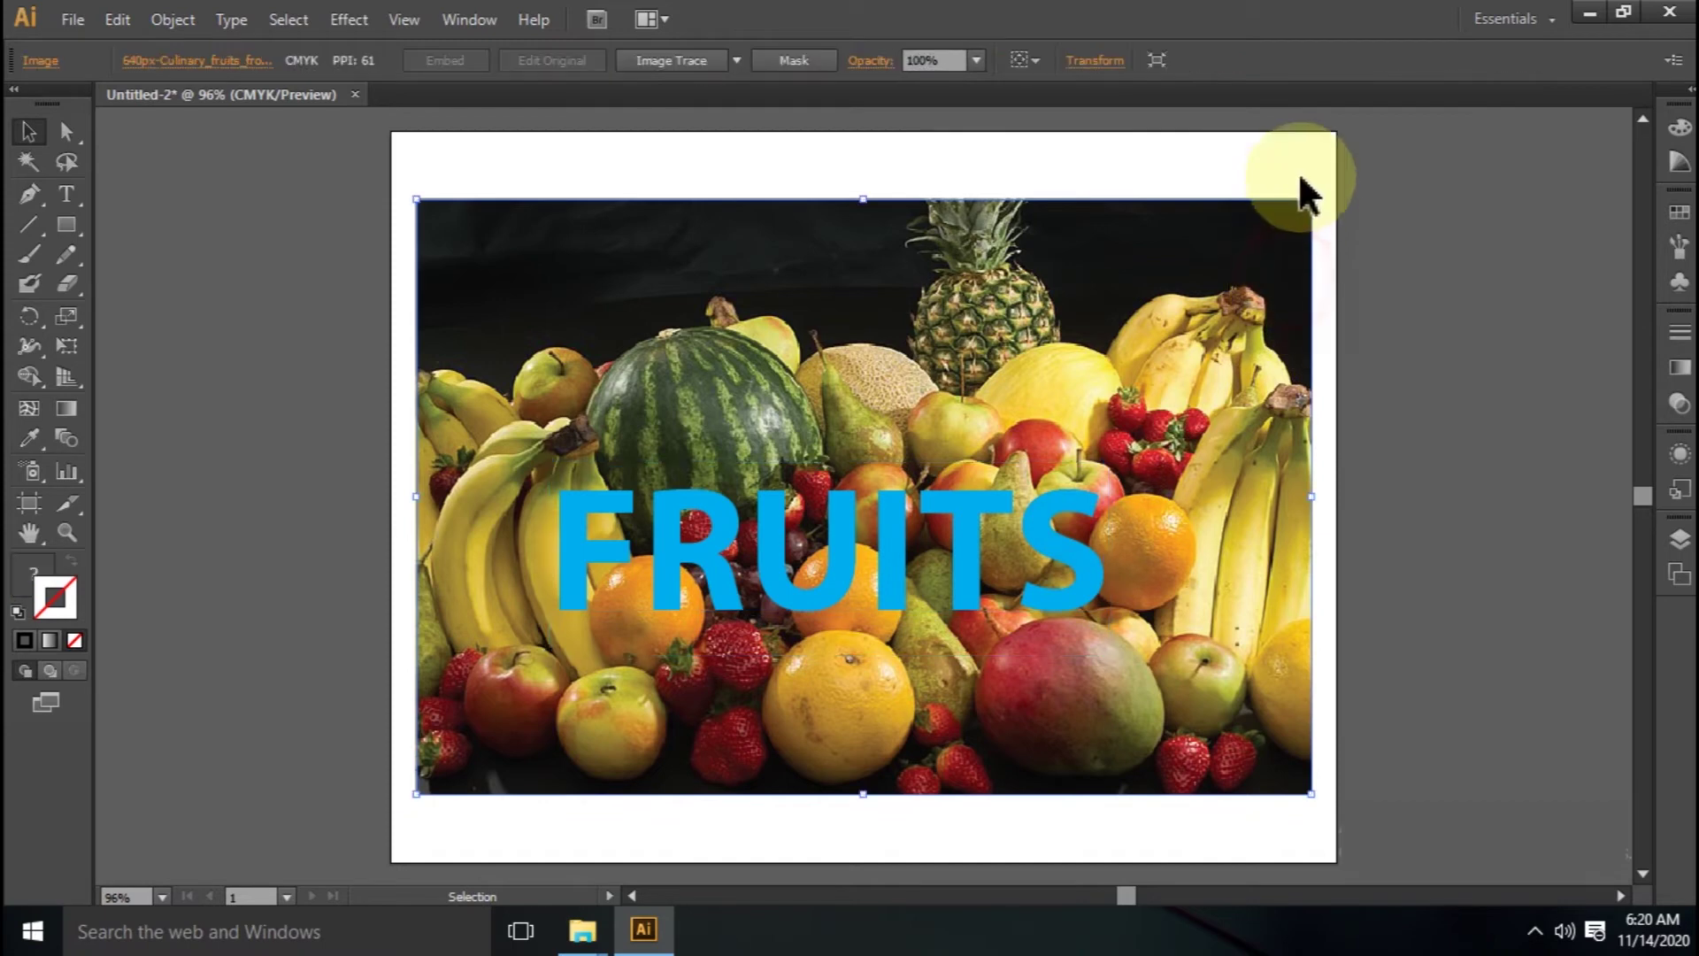
{"action": "left_click_drag", "start_coordinate": [1308, 202], "coordinate": [1212, 264]}
{"action": "left_click", "coordinate": [1062, 557]}
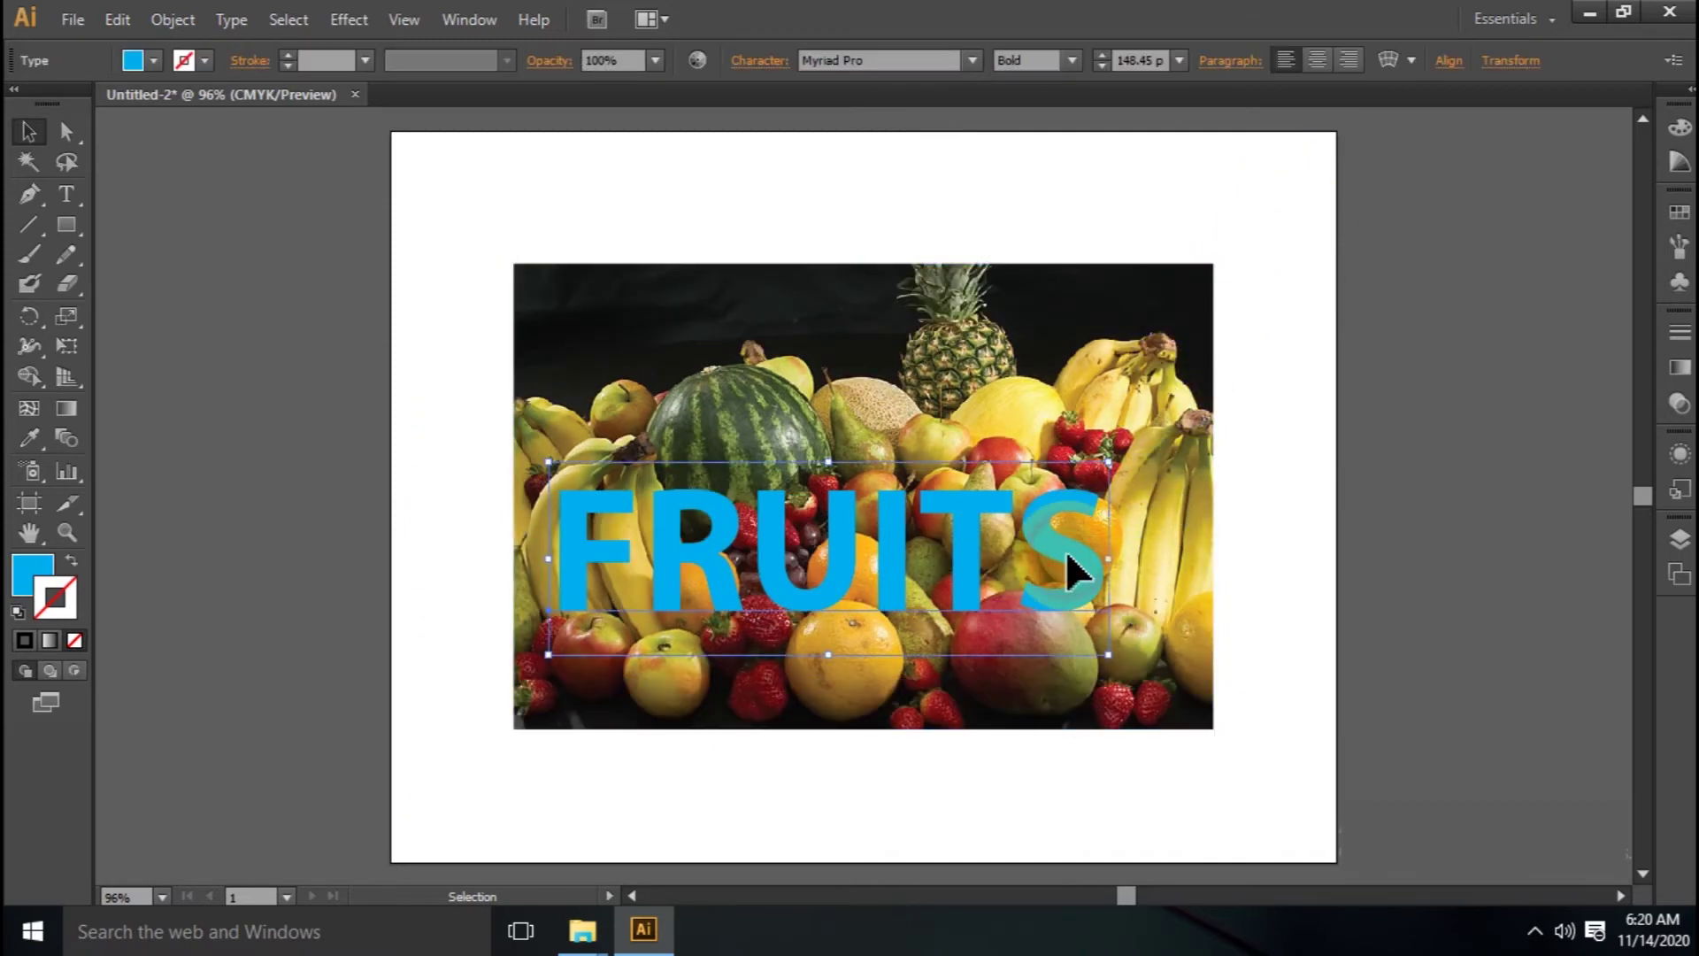
- Refill the FRUITS text with light blue from the CMYK spectrum and nudge it right to centre it over the photo
{"action": "left_click", "coordinate": [25, 575]}
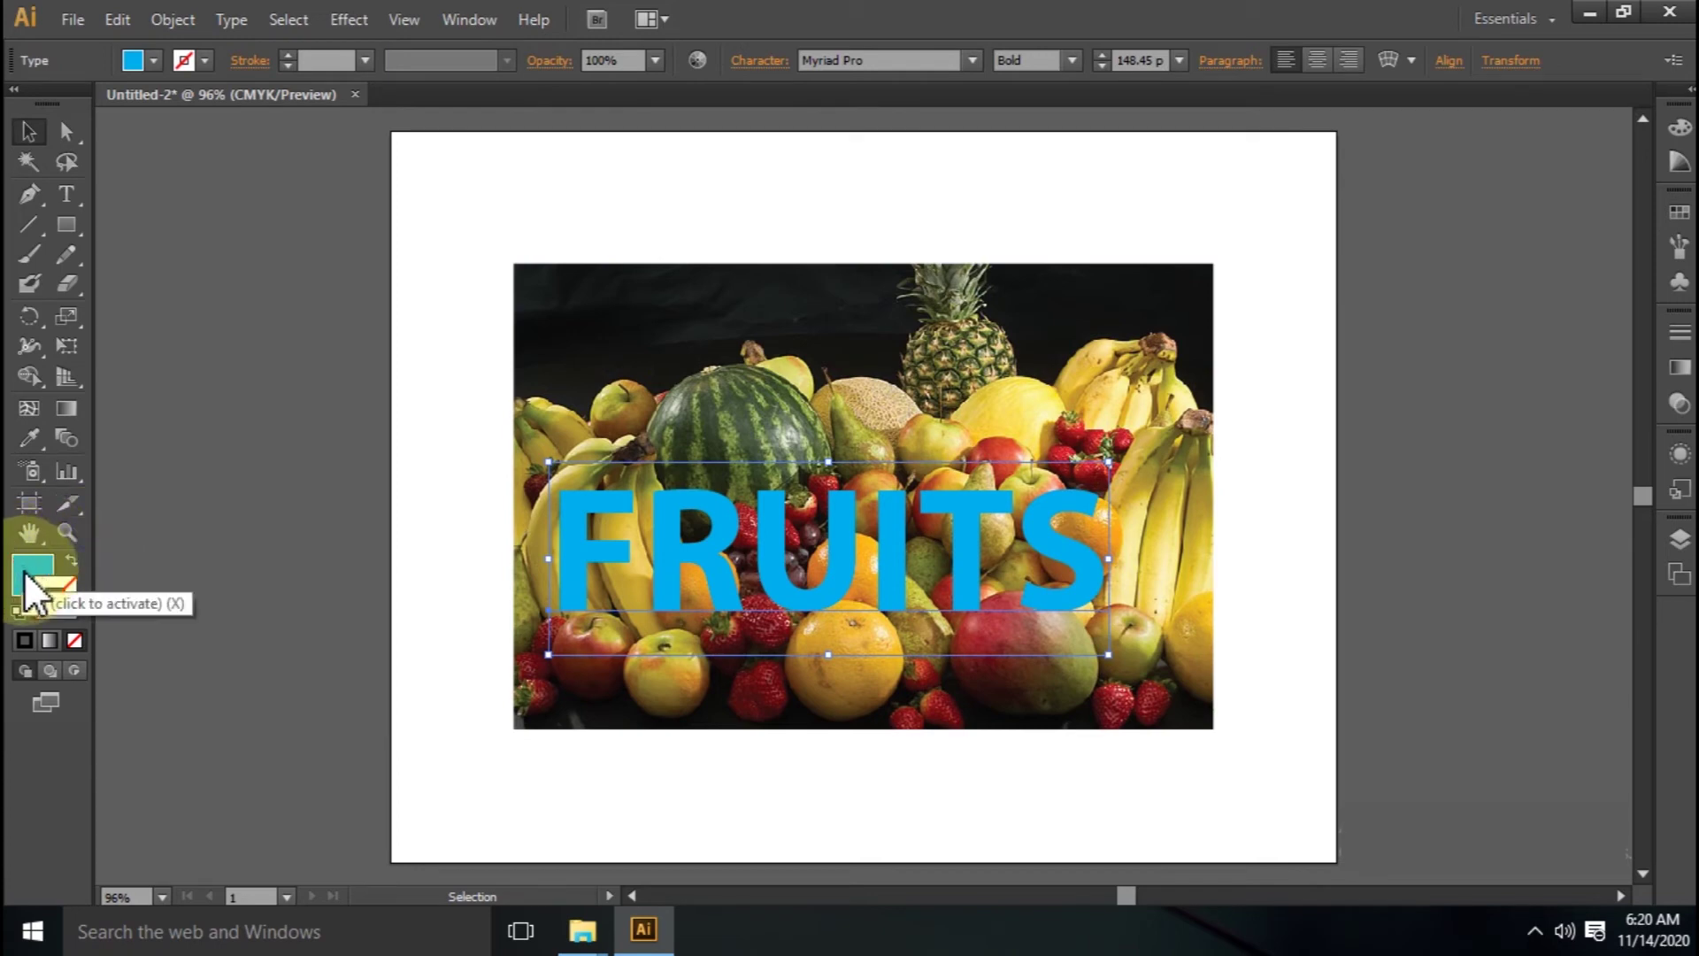
{"action": "left_click", "coordinate": [73, 640]}
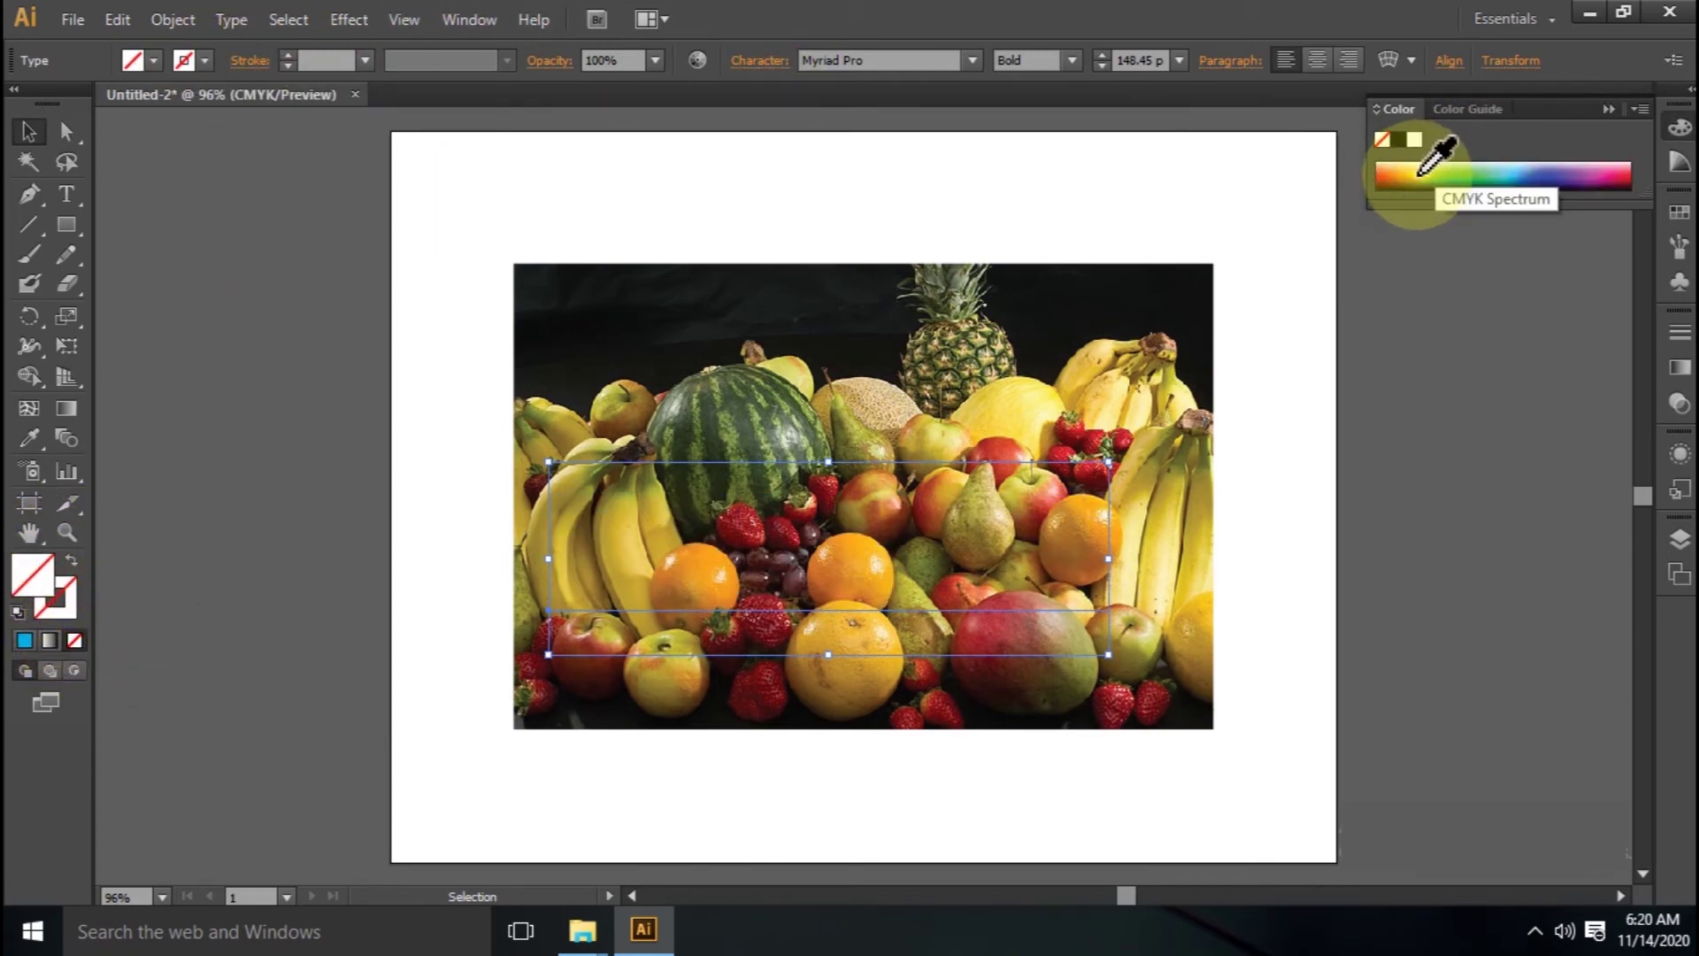
{"action": "left_click", "coordinate": [1464, 174]}
{"action": "left_click", "coordinate": [1491, 177]}
{"action": "left_click", "coordinate": [1505, 177]}
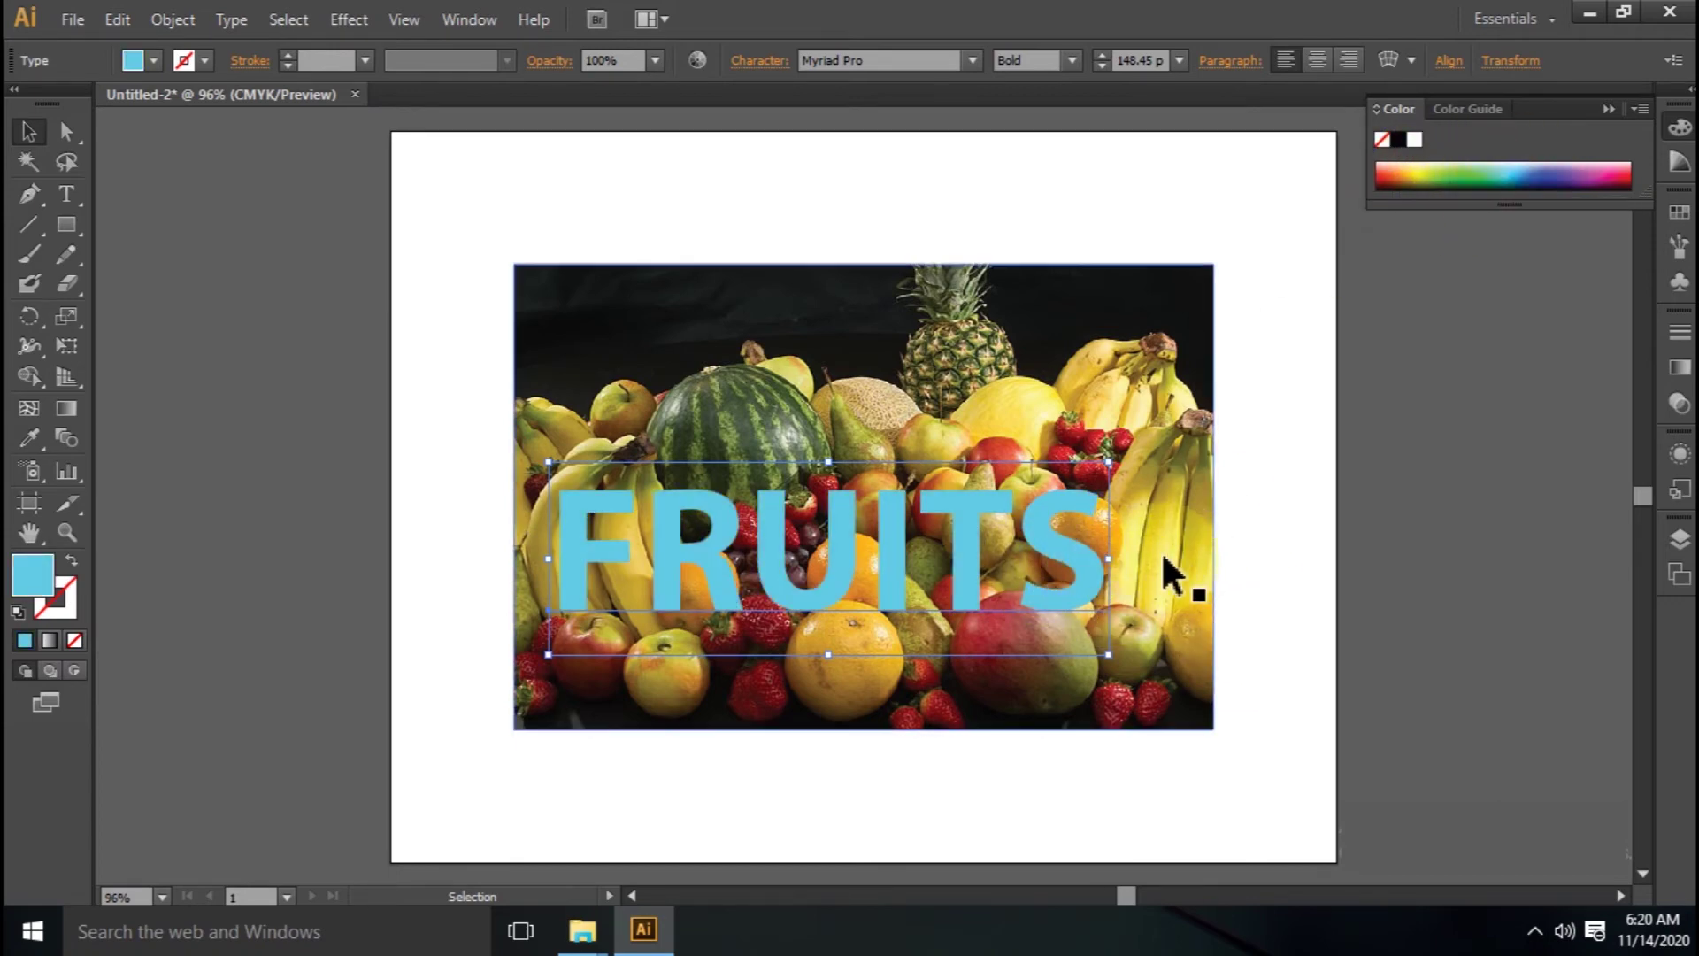
{"action": "left_click_drag", "start_coordinate": [1071, 561], "coordinate": [1083, 549]}
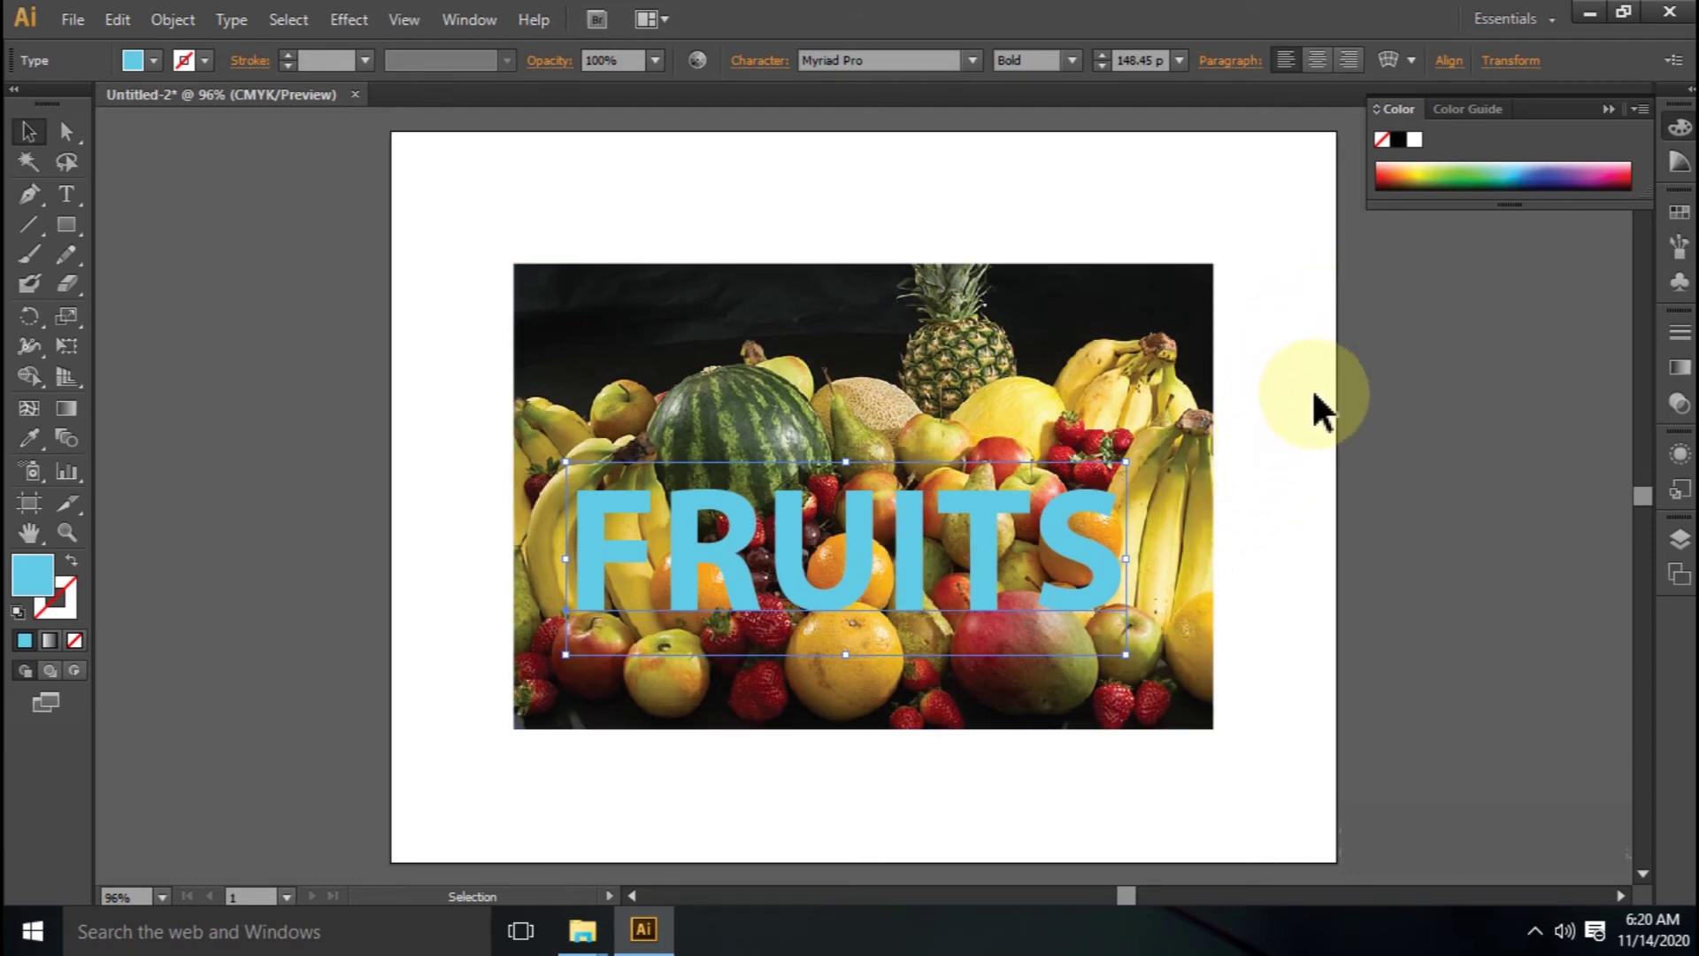
- Make a clipping mask from the FRUITS text and the fruit photo so the photo fills the letters
{"action": "left_click_drag", "start_coordinate": [1309, 374], "coordinate": [1202, 748]}
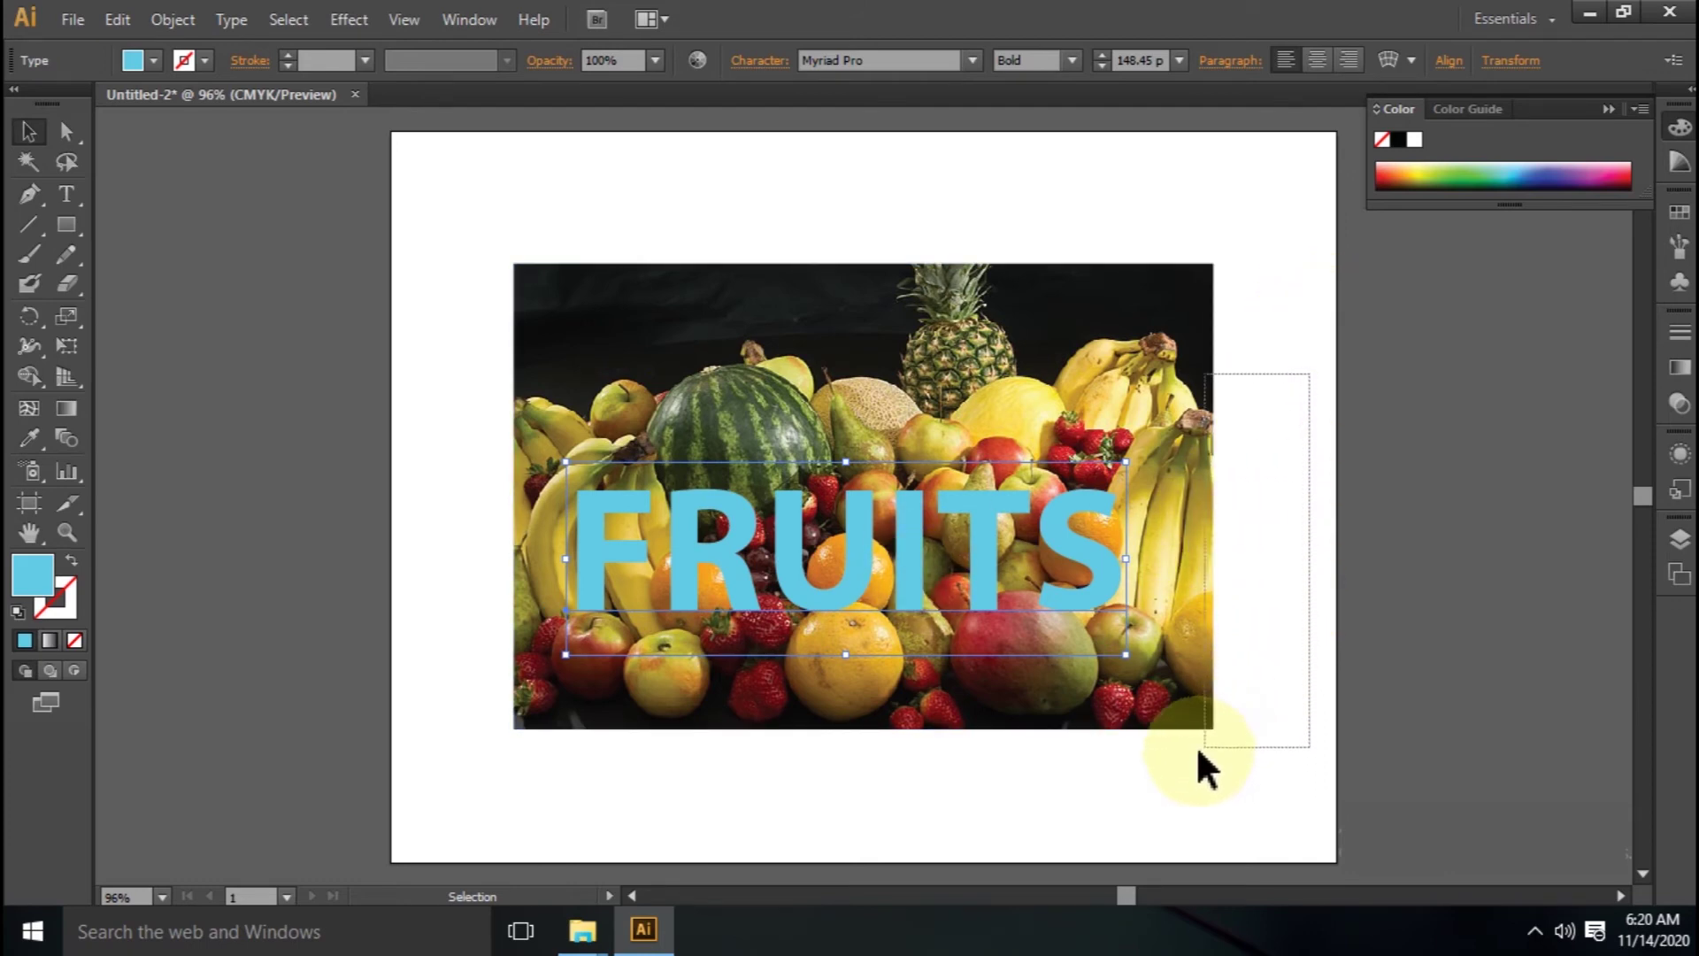
{"action": "left_click_drag", "start_coordinate": [773, 766], "coordinate": [478, 765]}
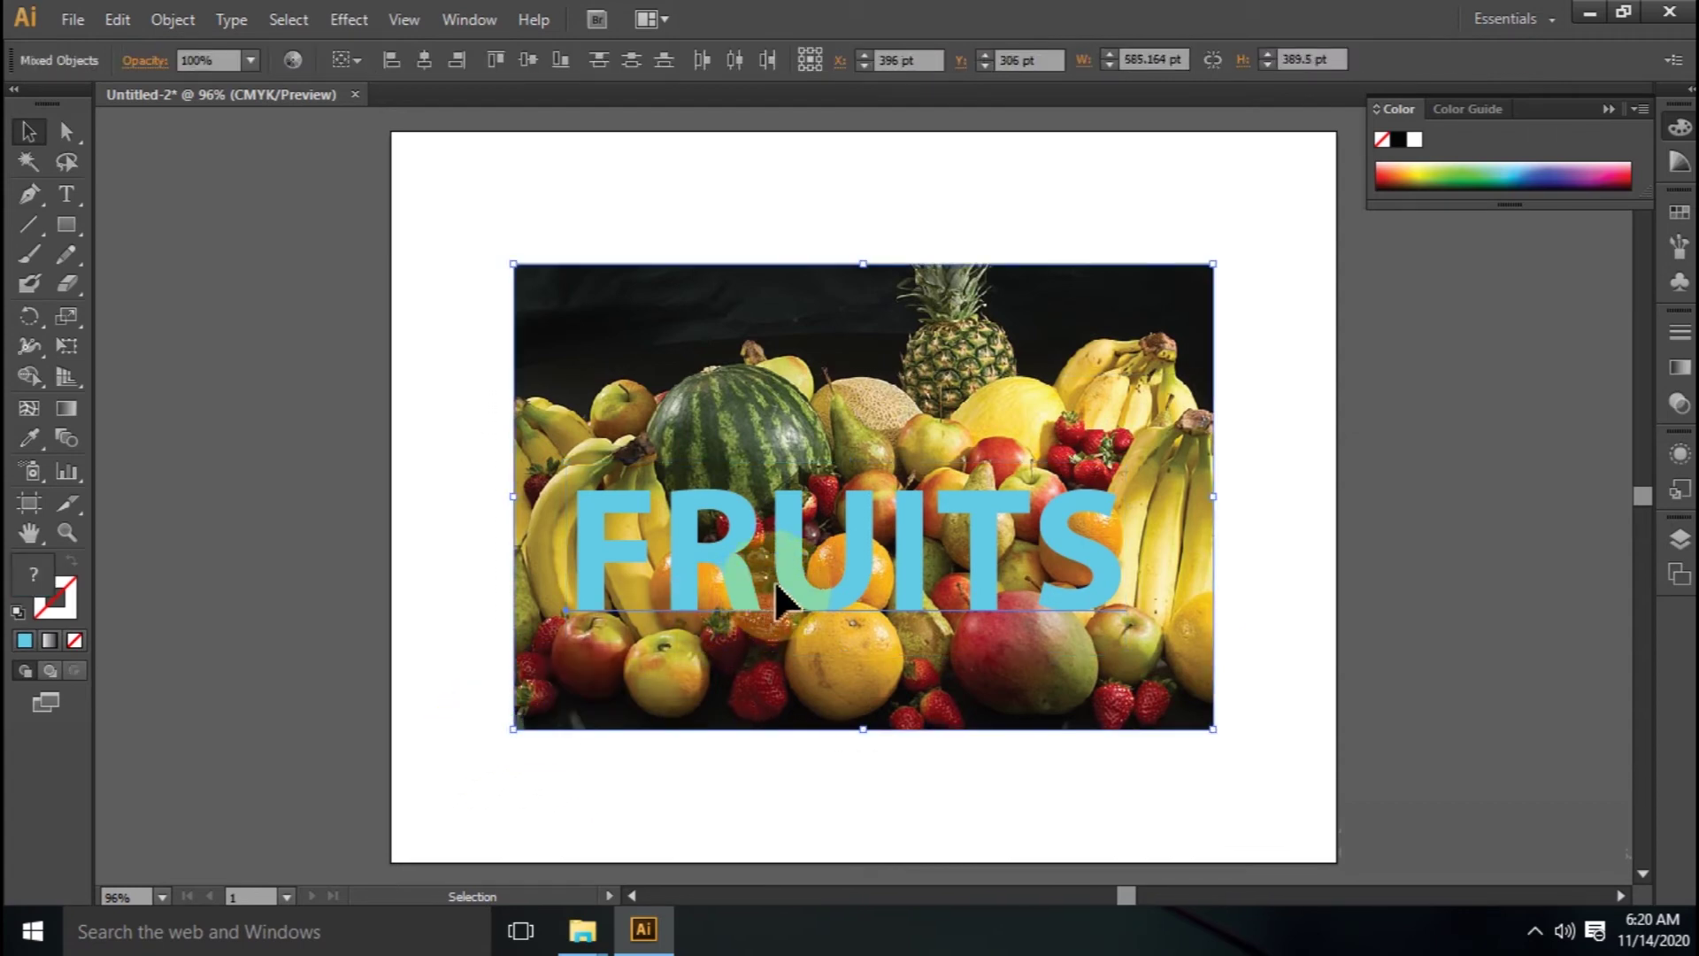
{"action": "right_click", "coordinate": [856, 519]}
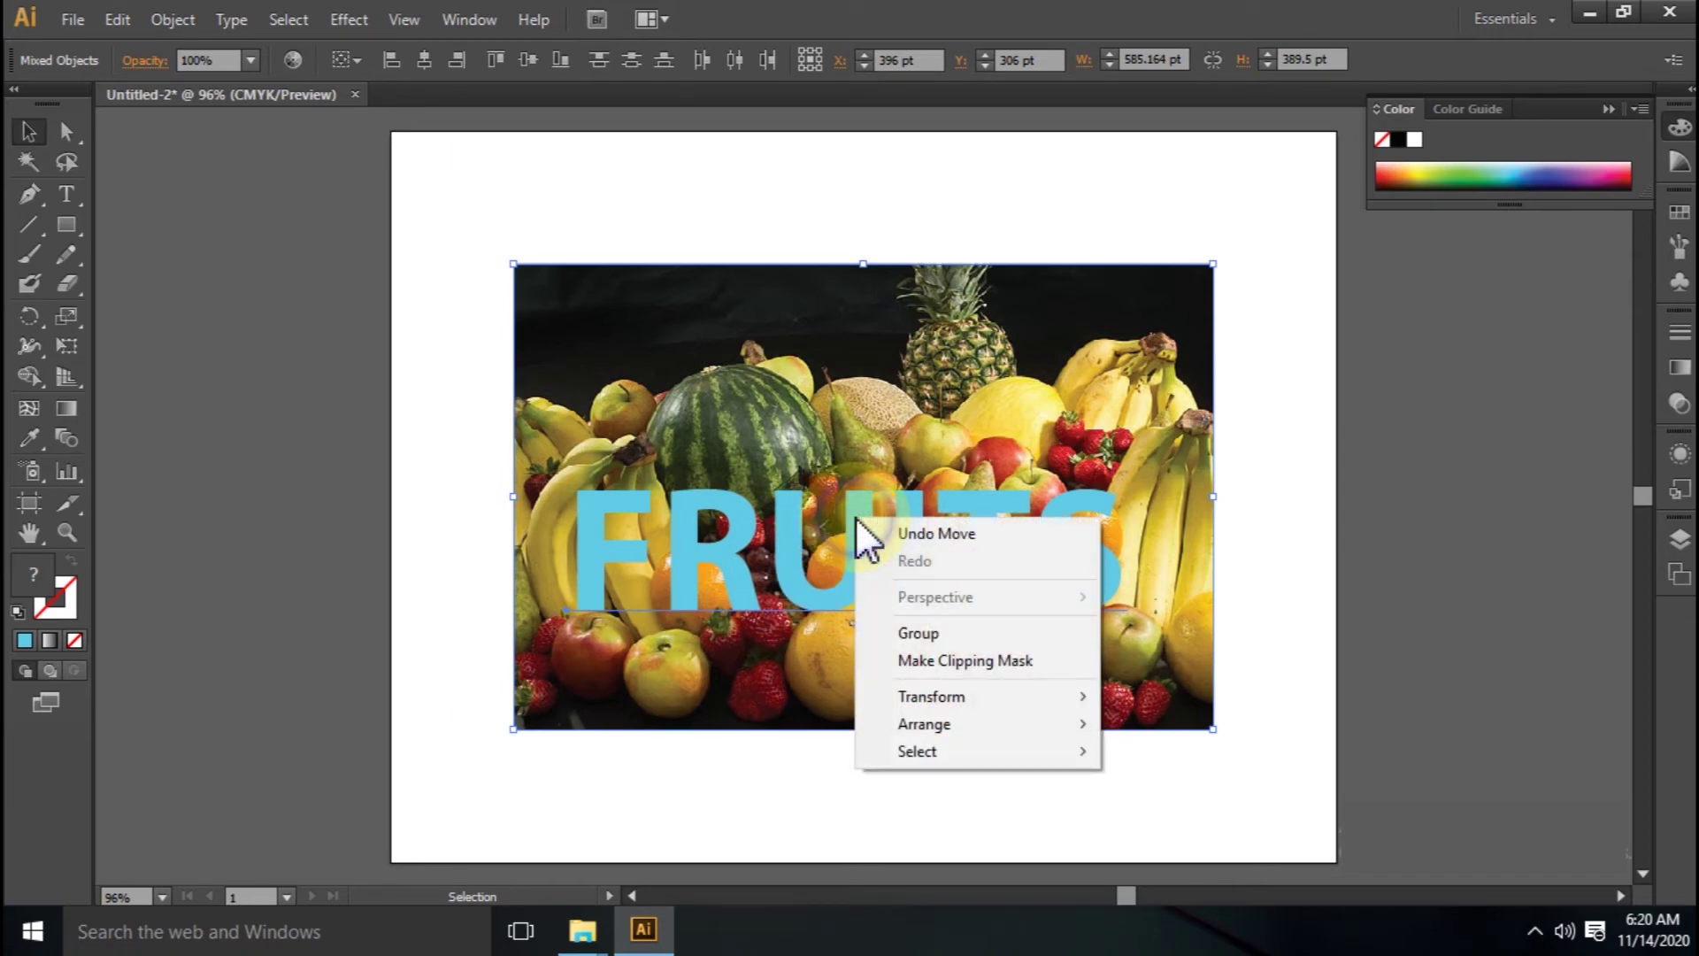
{"action": "left_click", "coordinate": [927, 655]}
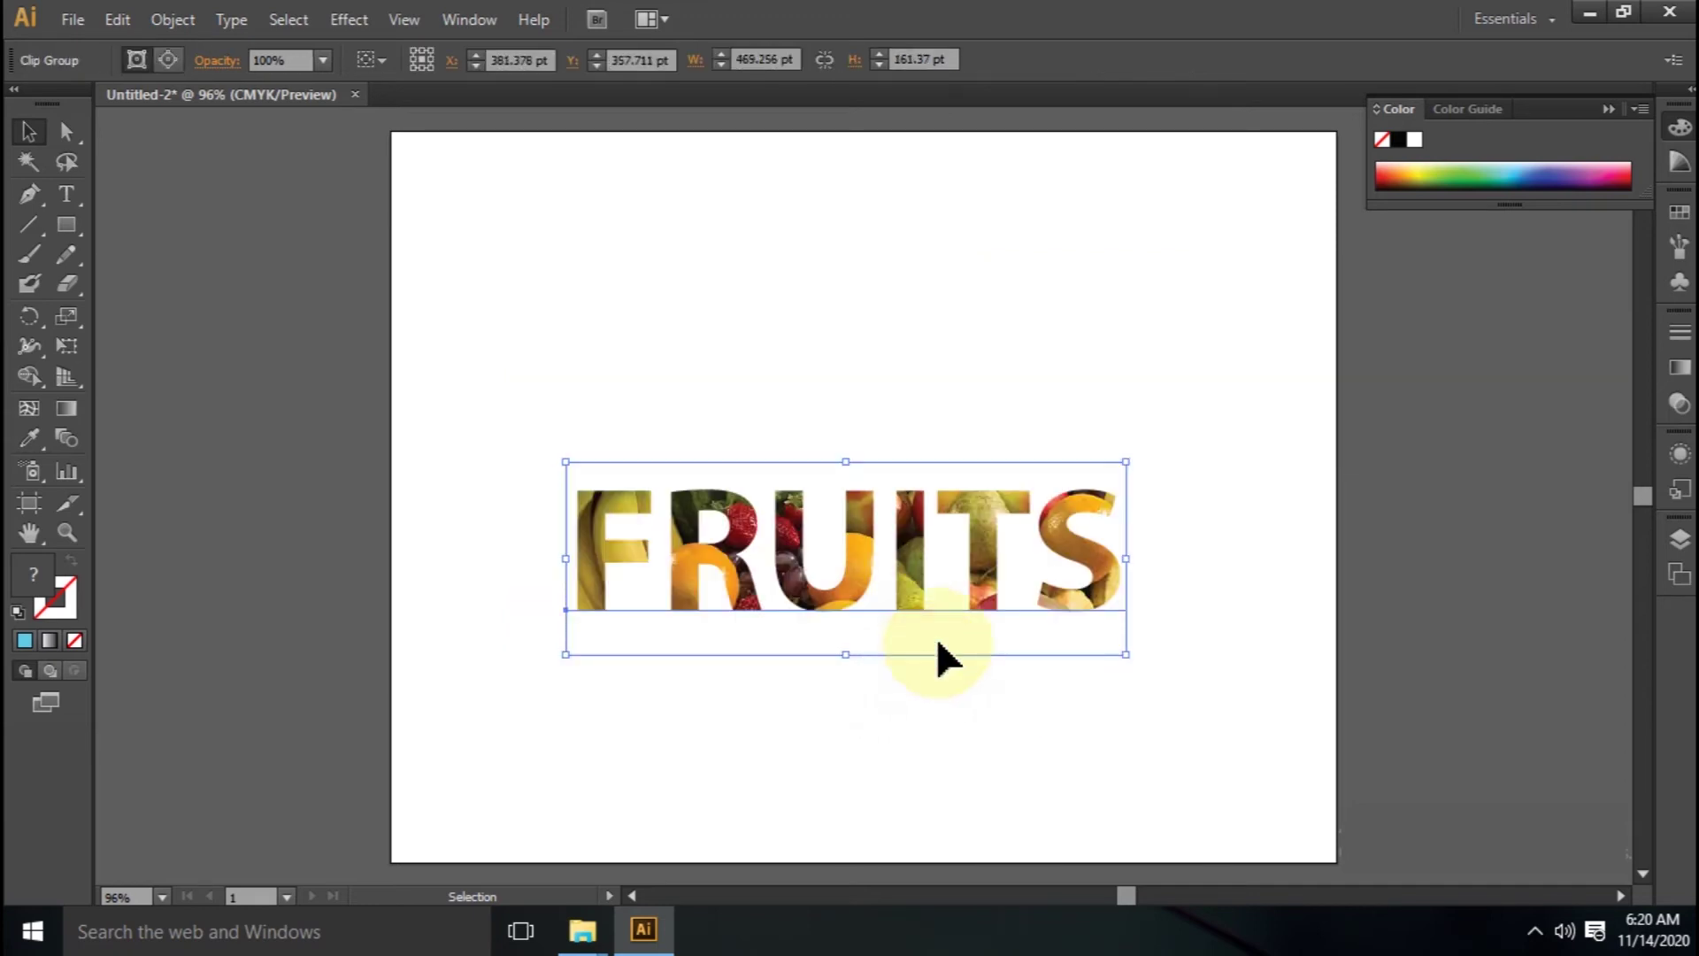
{"action": "left_click", "coordinate": [1084, 706]}
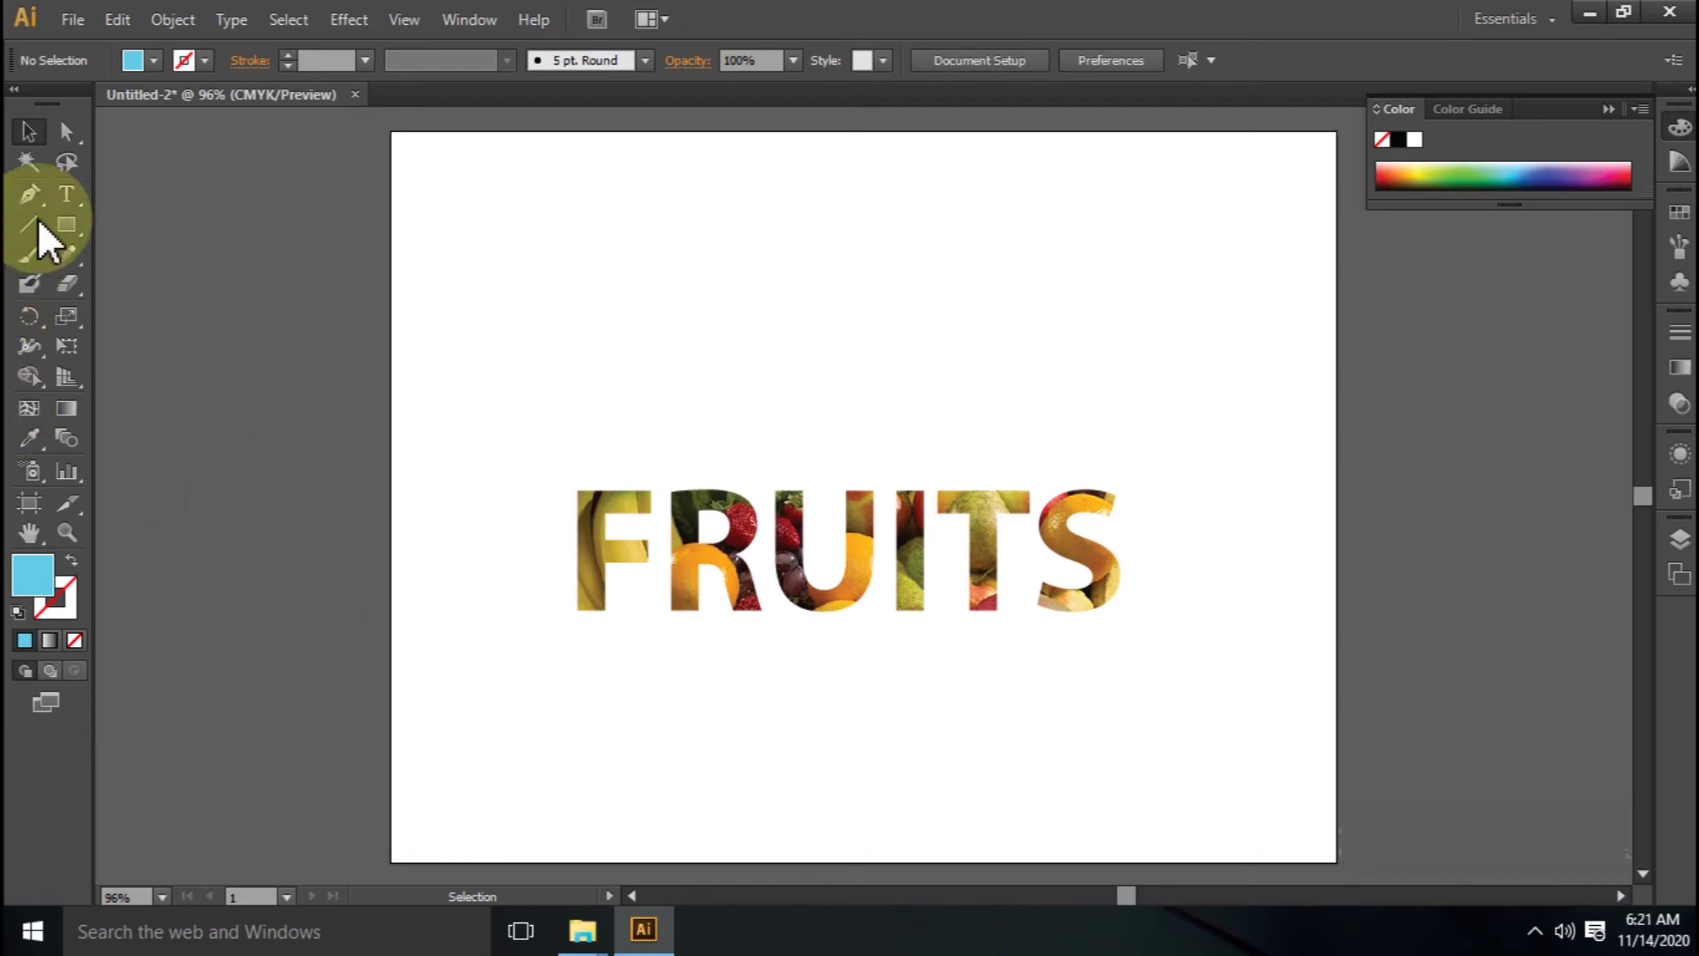
- Add an exclamation mark after the S in the photo-filled FRUITS text
{"action": "left_click", "coordinate": [66, 191]}
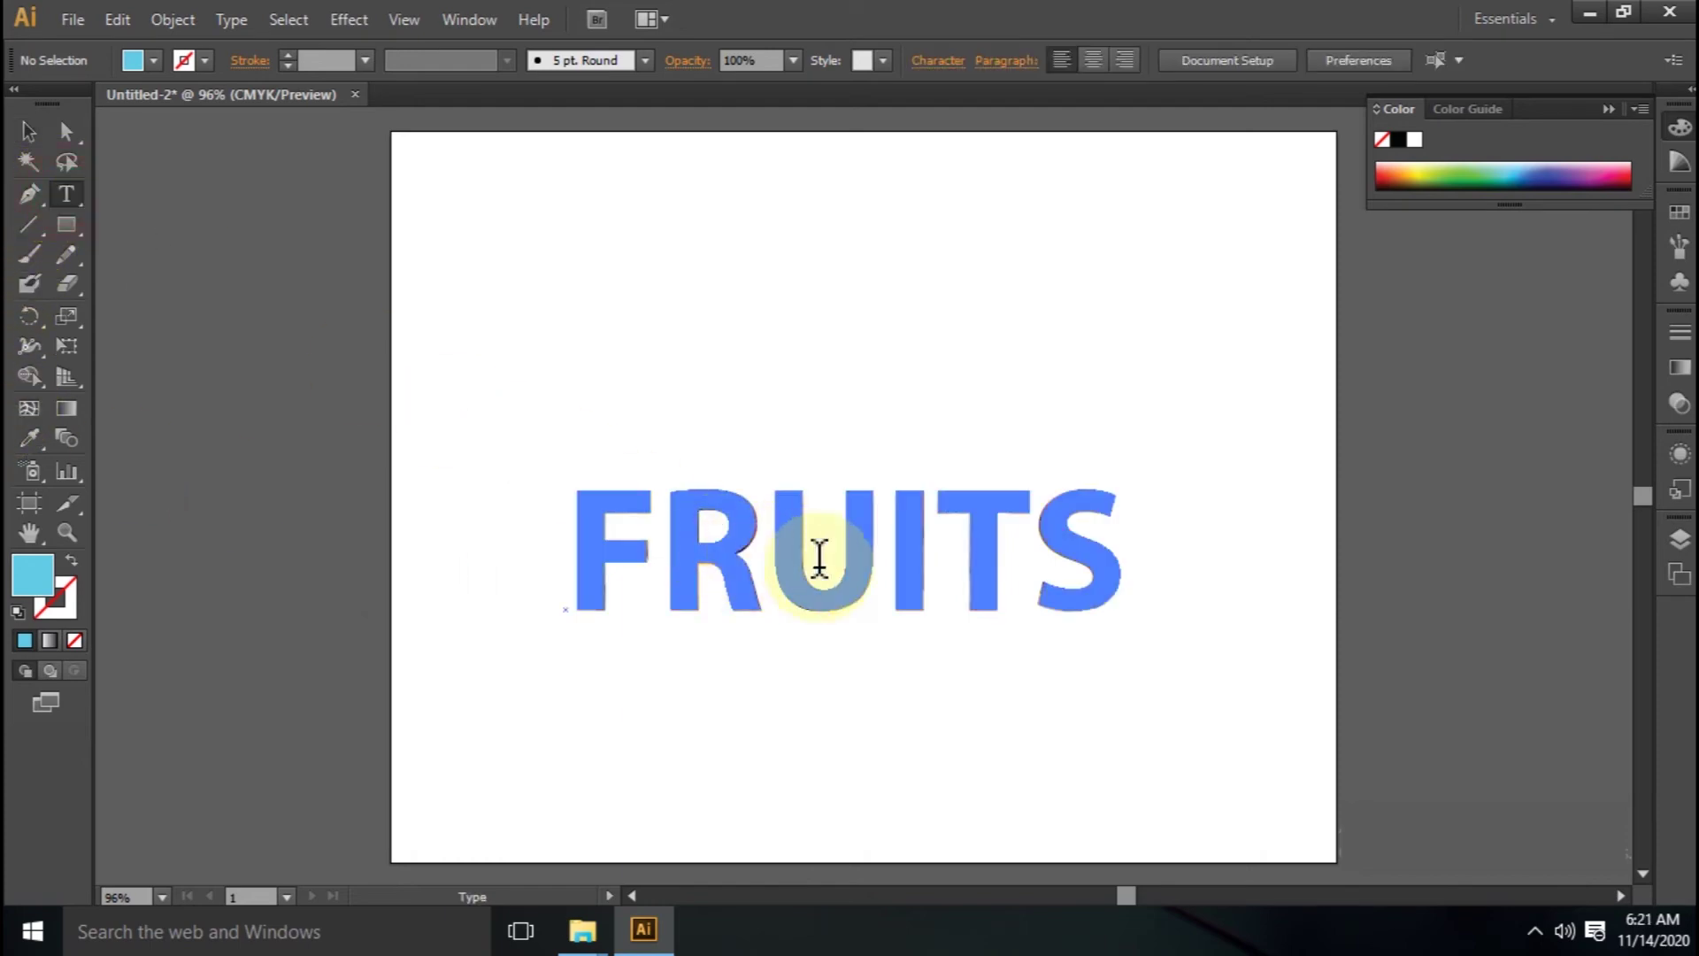
{"action": "left_click", "coordinate": [1124, 540]}
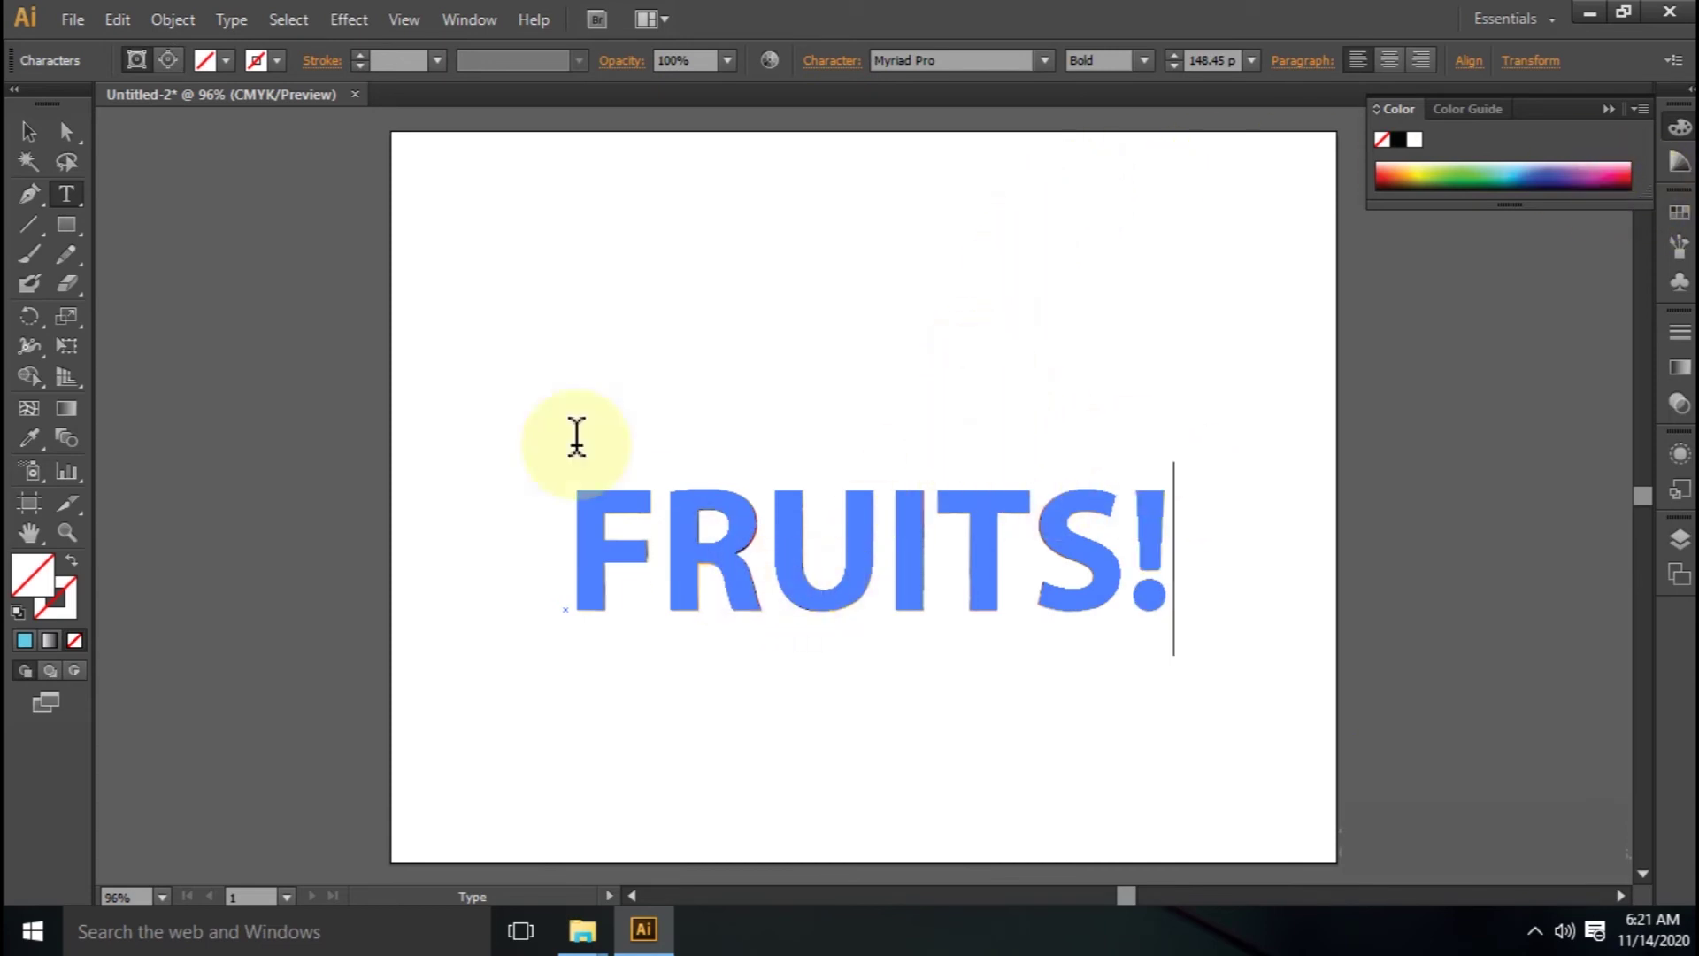
{"action": "left_click", "coordinate": [30, 133]}
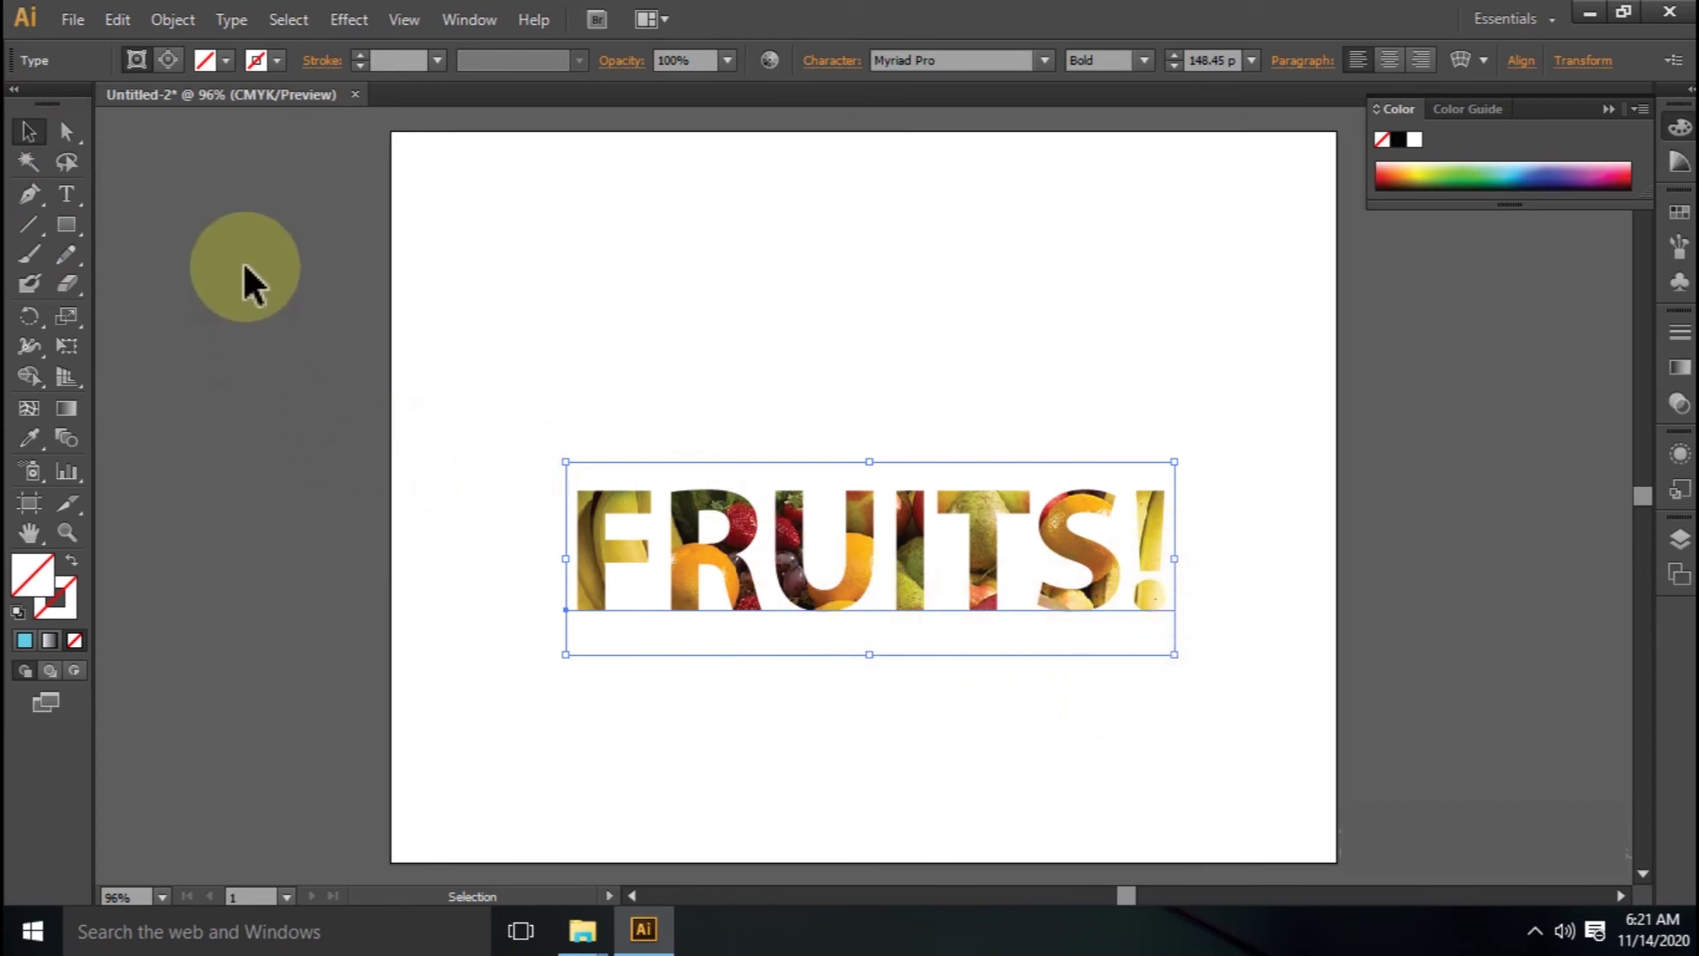
- Delete the exclamation mark from the end of the photo-filled text and deselect it
{"action": "left_click", "coordinate": [66, 195]}
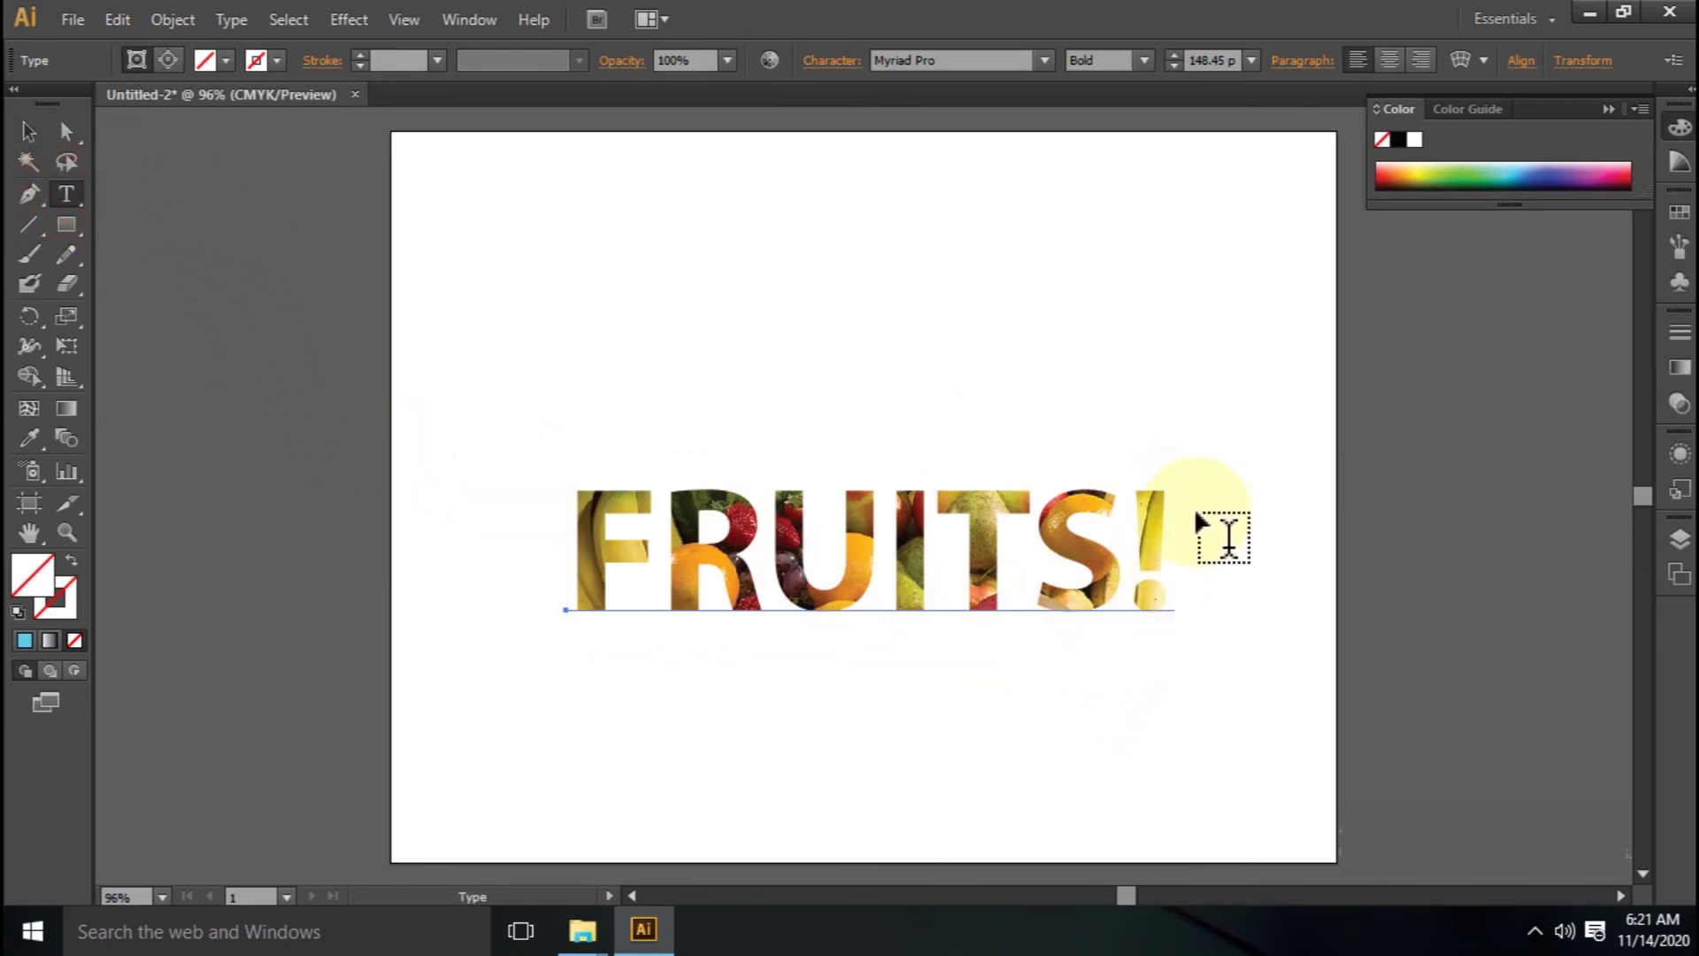
{"action": "left_click", "coordinate": [1162, 526]}
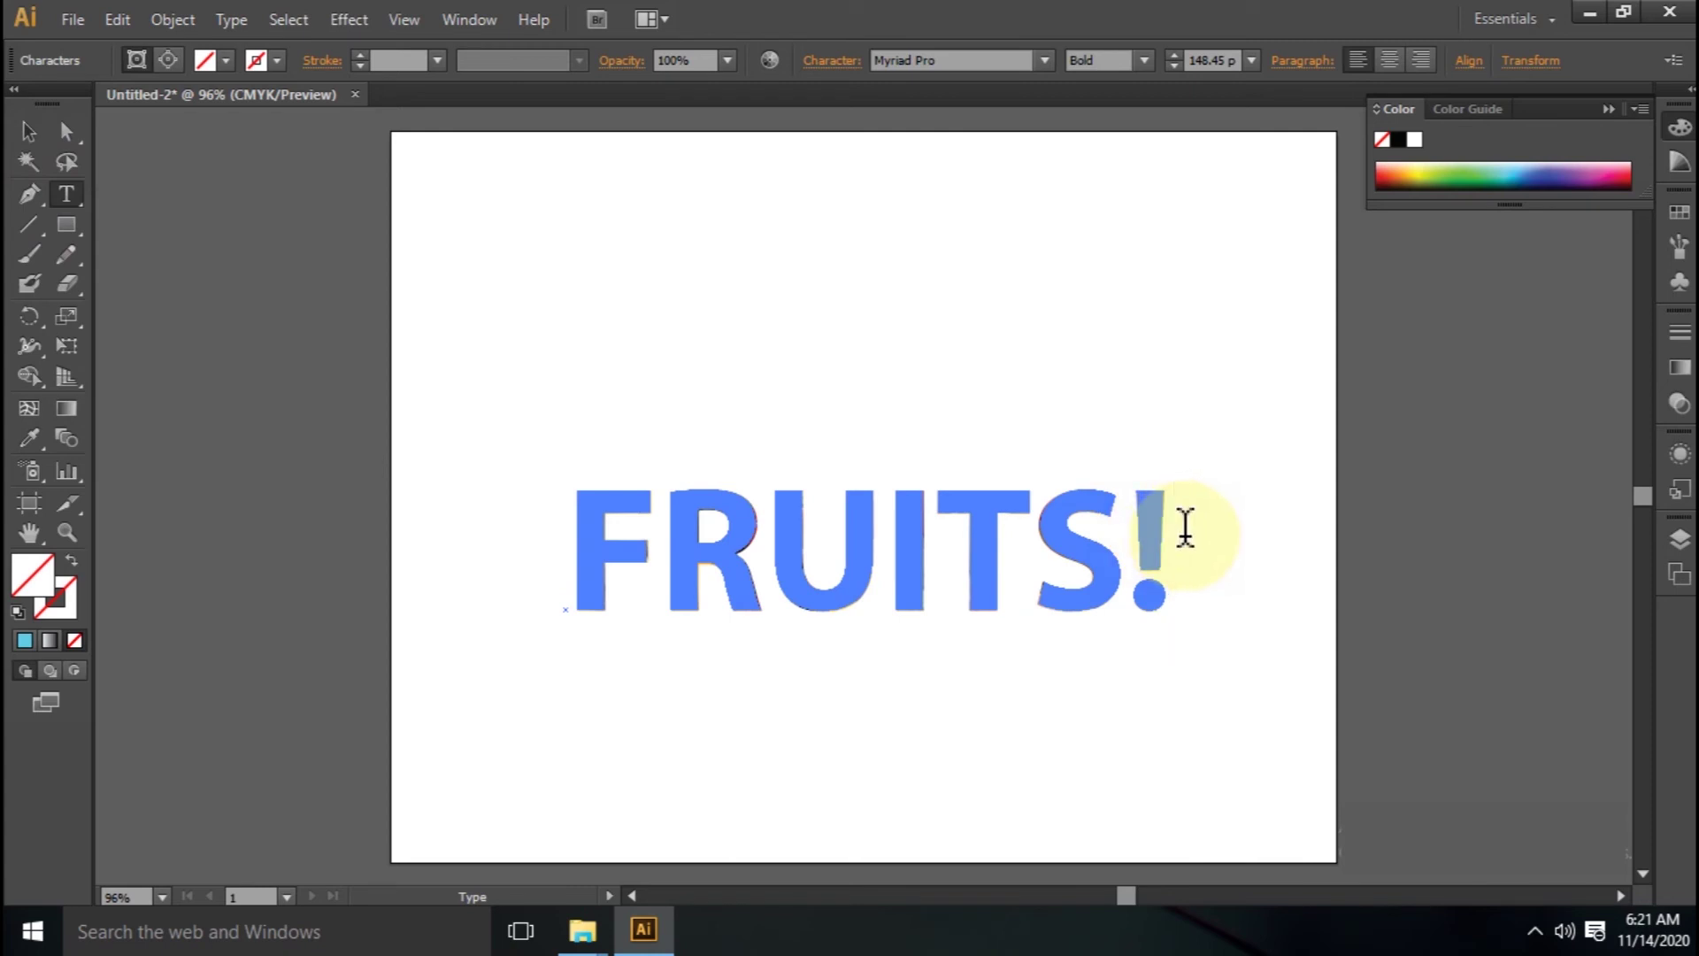
{"action": "key", "text": "BackSpace"}
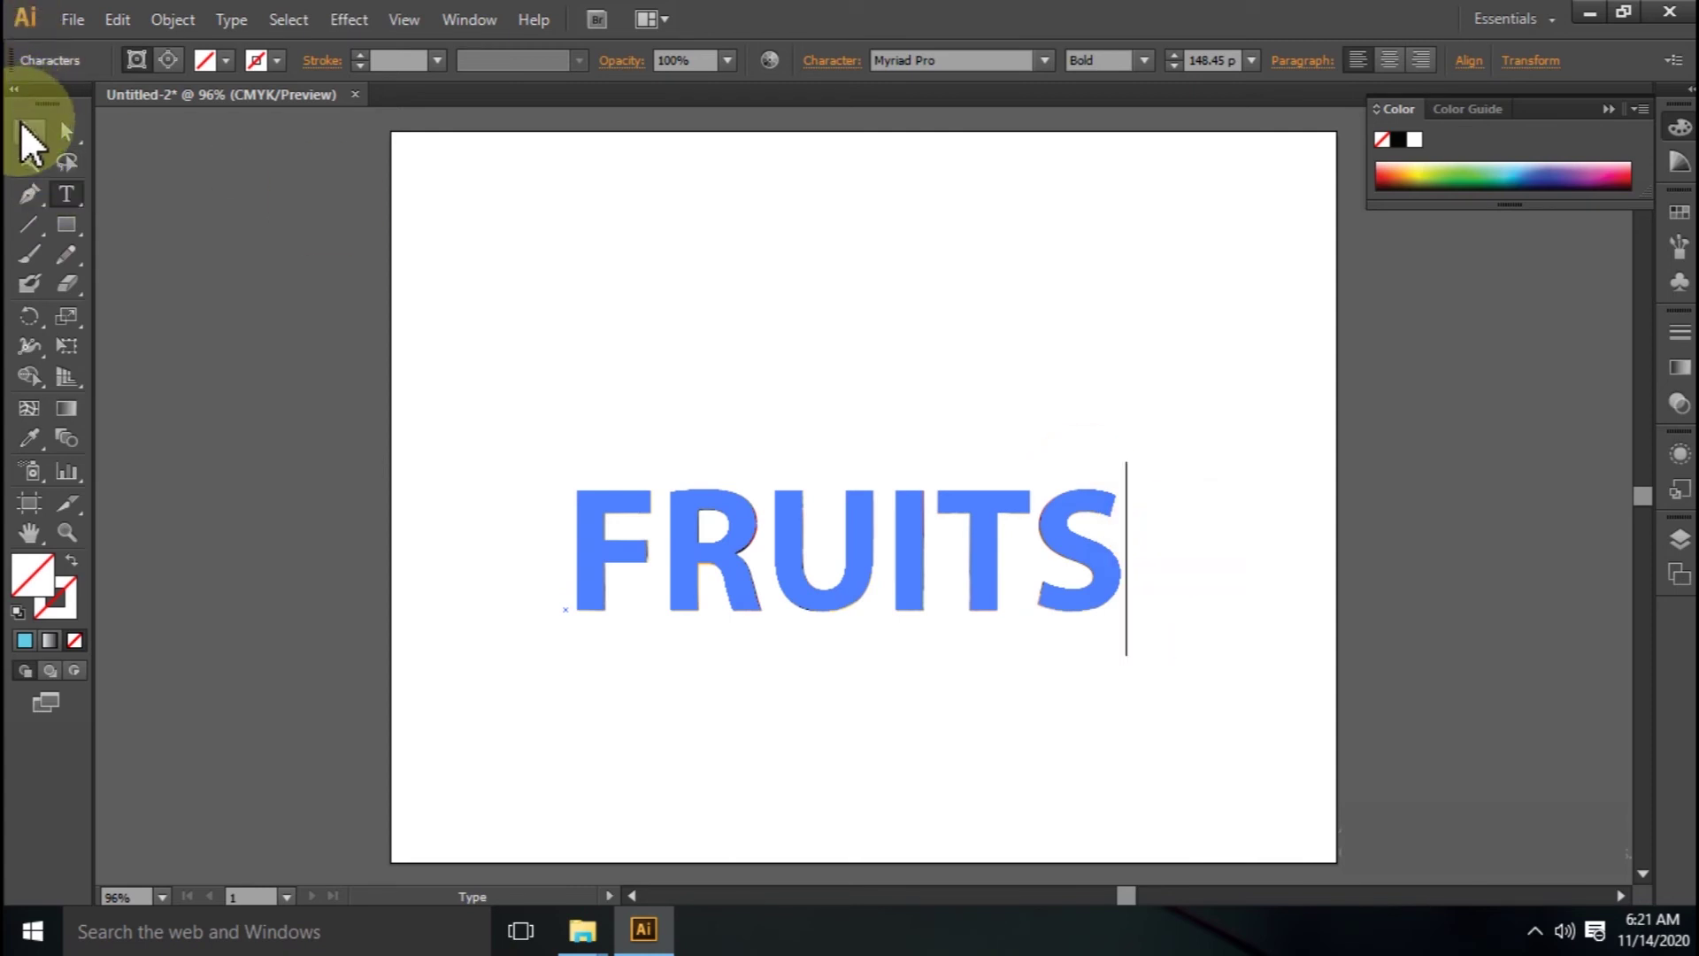
{"action": "left_click", "coordinate": [31, 140]}
{"action": "left_click", "coordinate": [634, 285]}
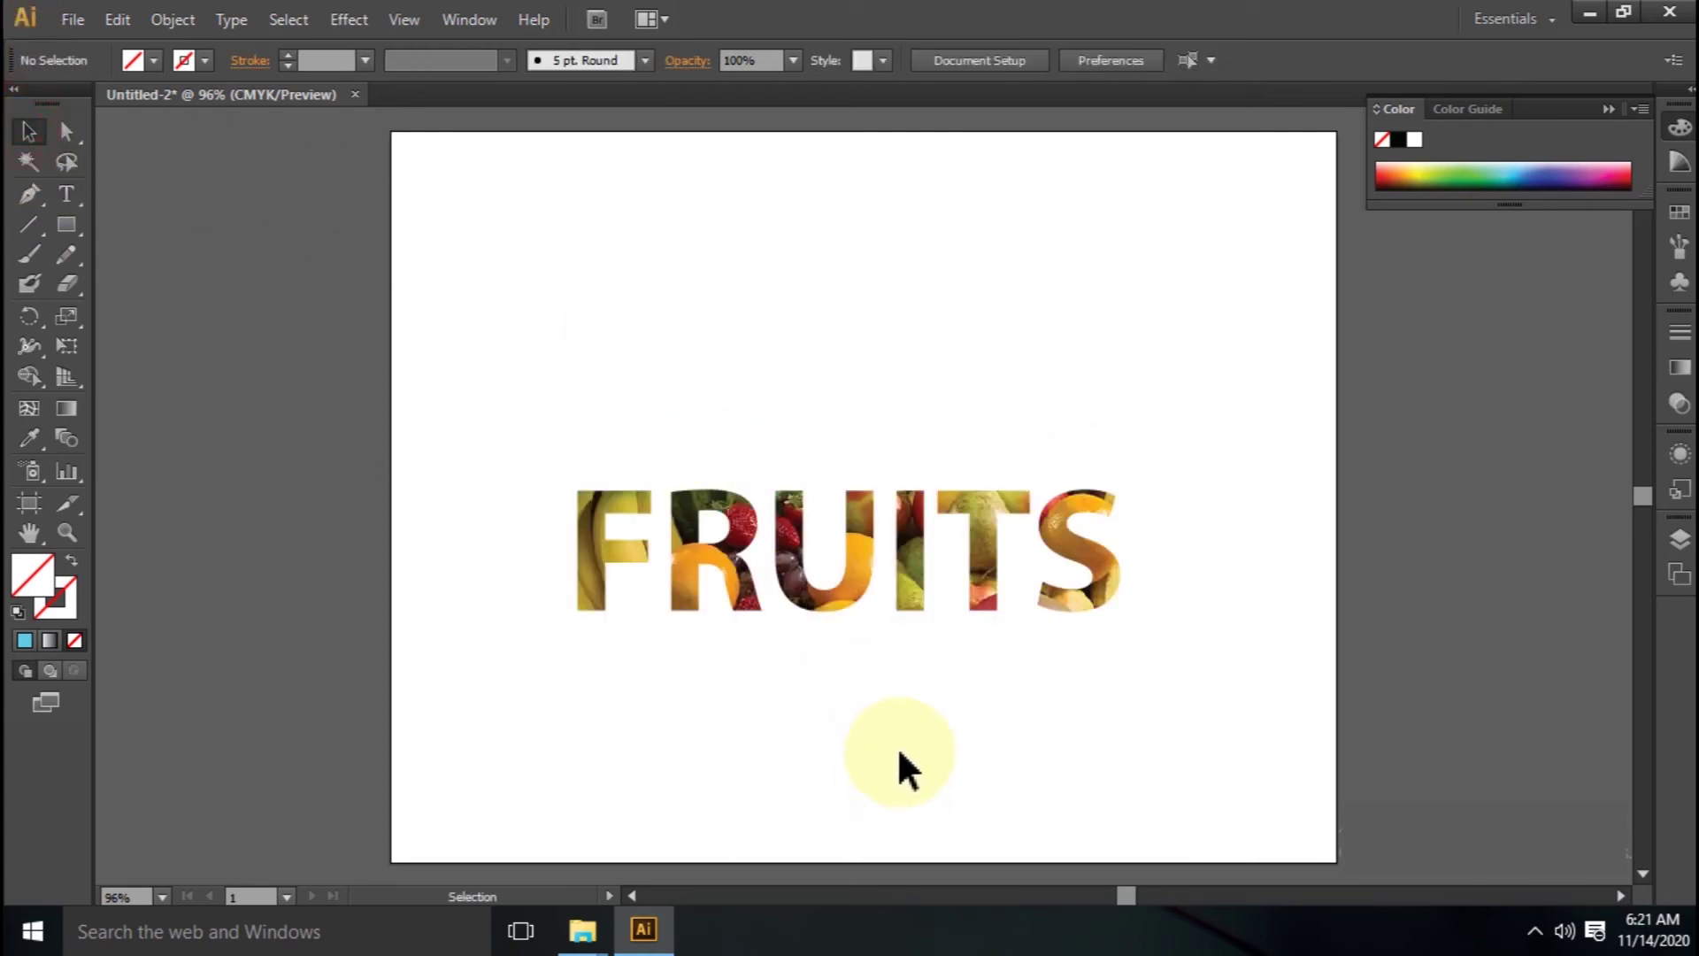
{"action": "key", "text": "ctrl+z"}
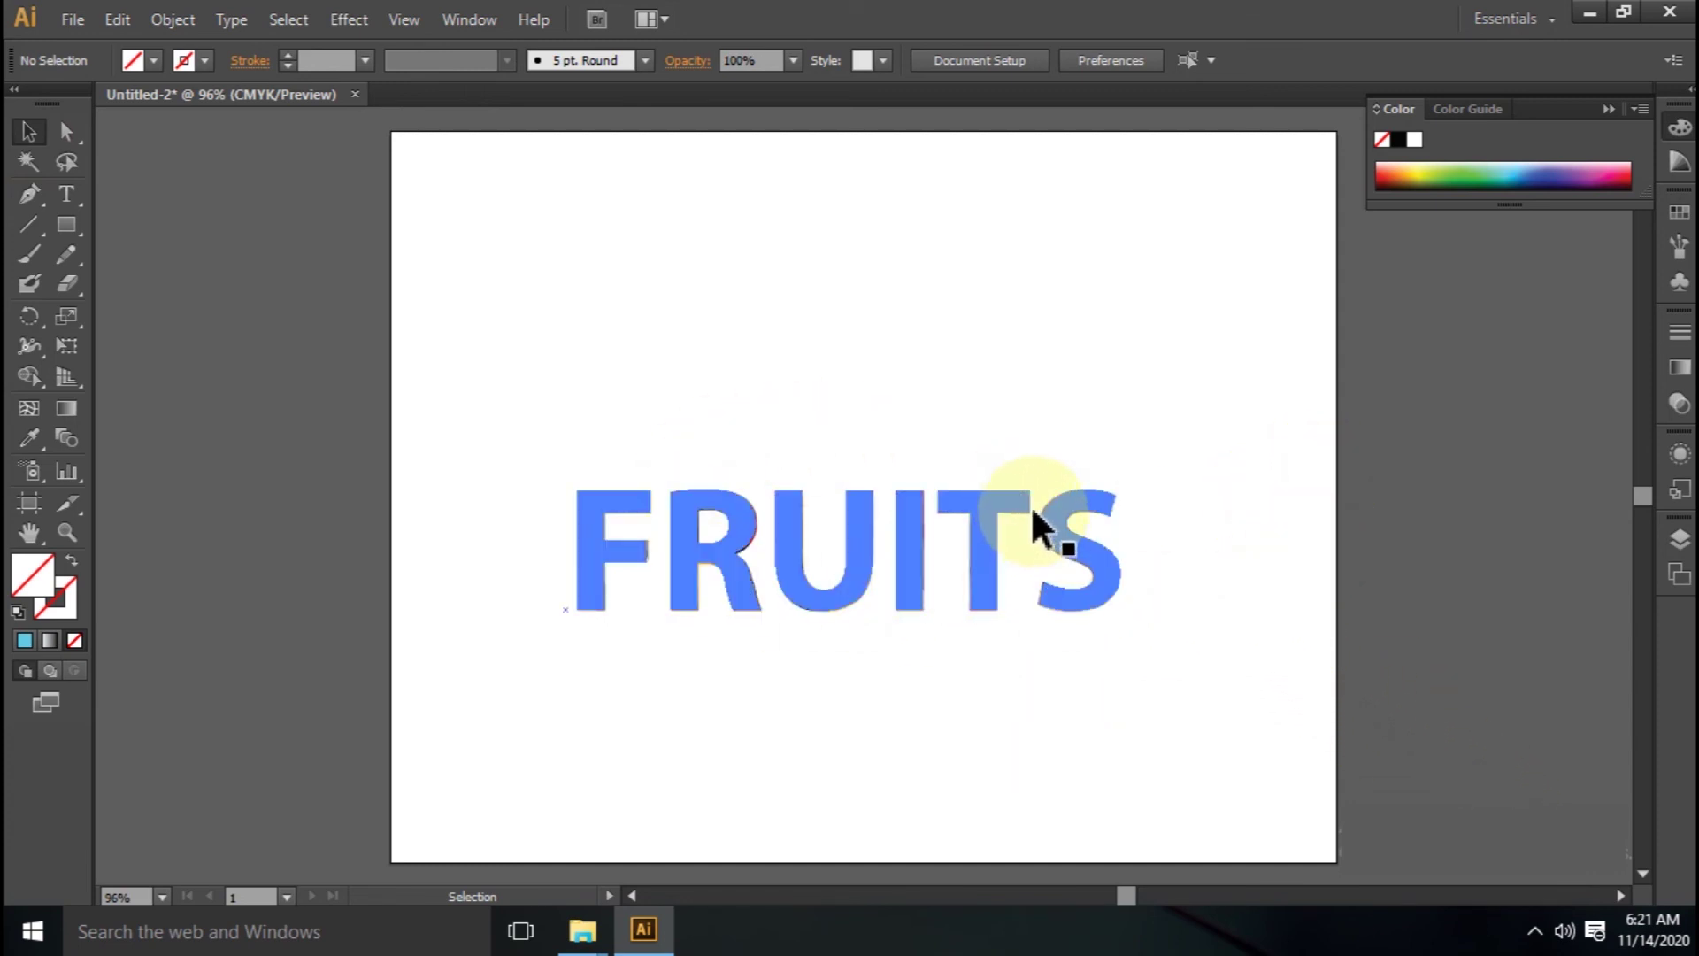
- Outline the photo-filled FRUITS text with a black stroke and set the stroke weight to 2 pt
{"action": "left_click", "coordinate": [1088, 567]}
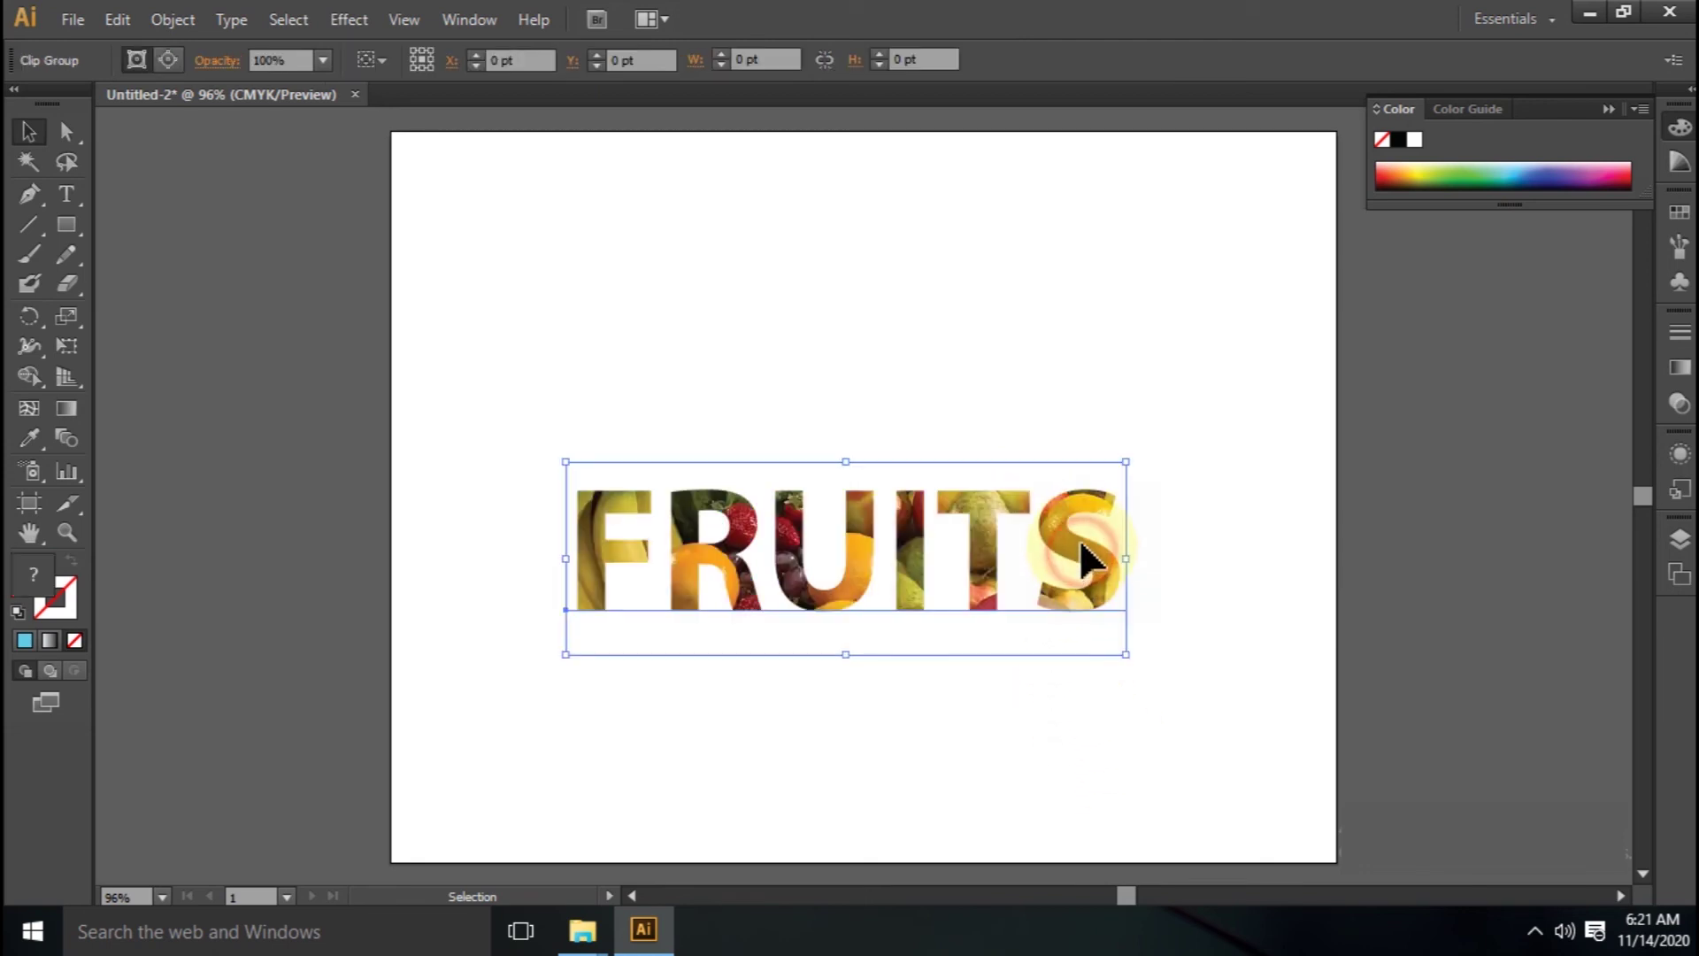
{"action": "left_click", "coordinate": [72, 609]}
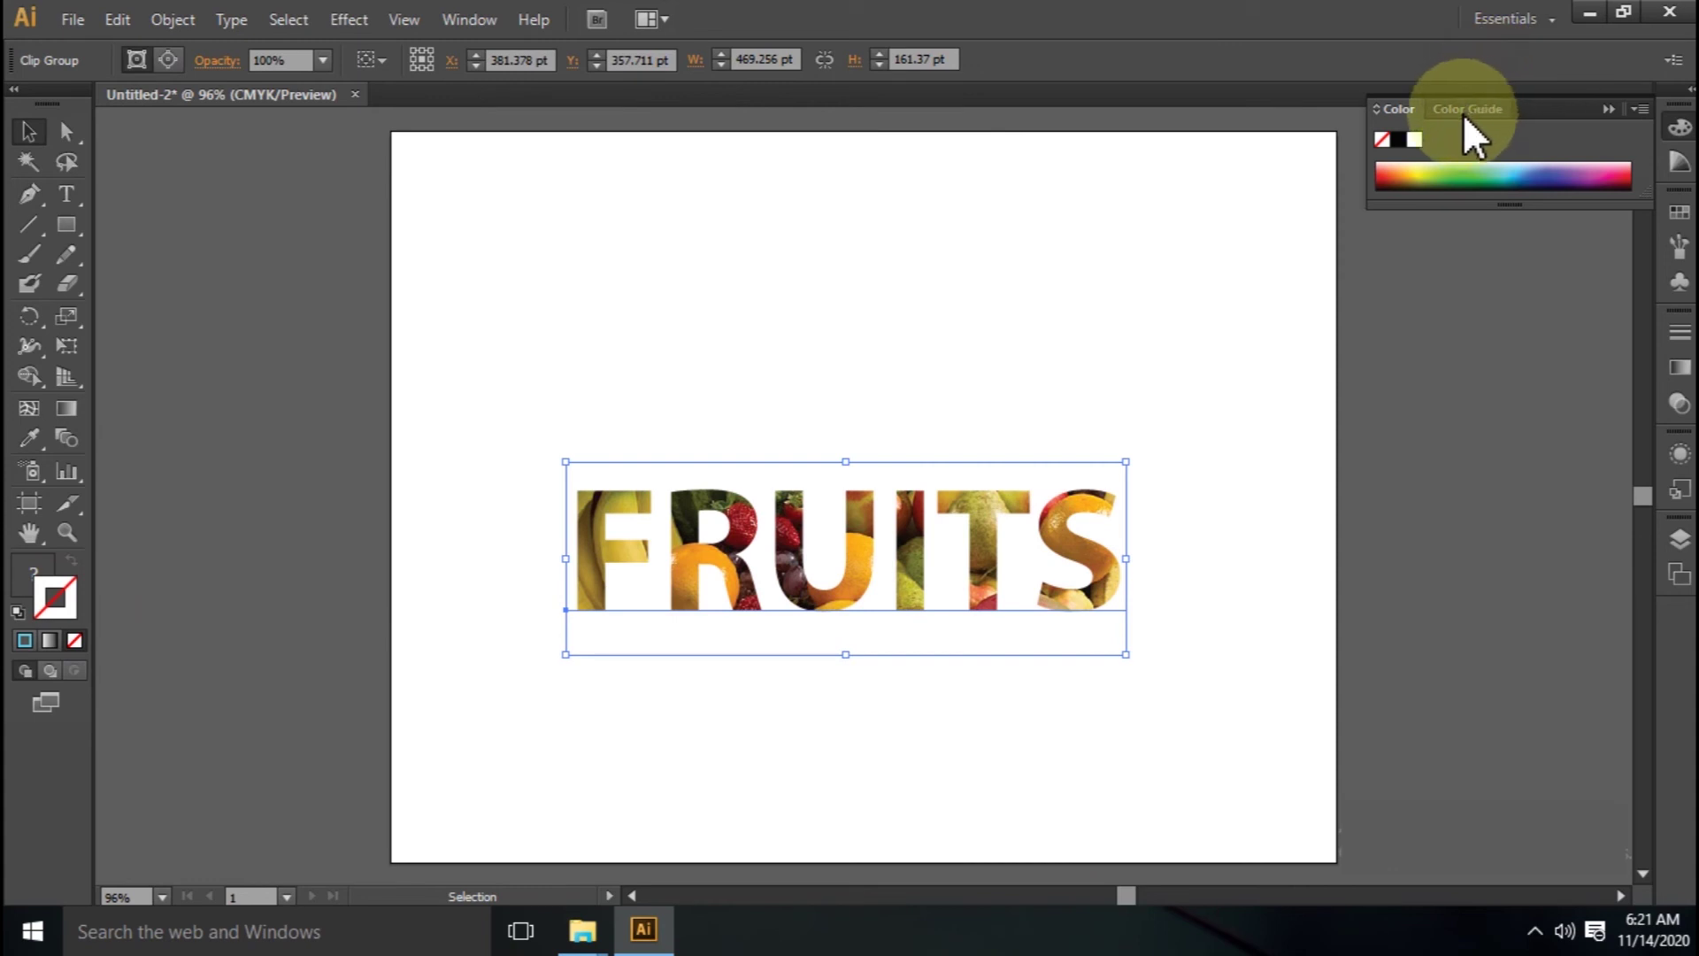
{"action": "left_click", "coordinate": [1400, 139]}
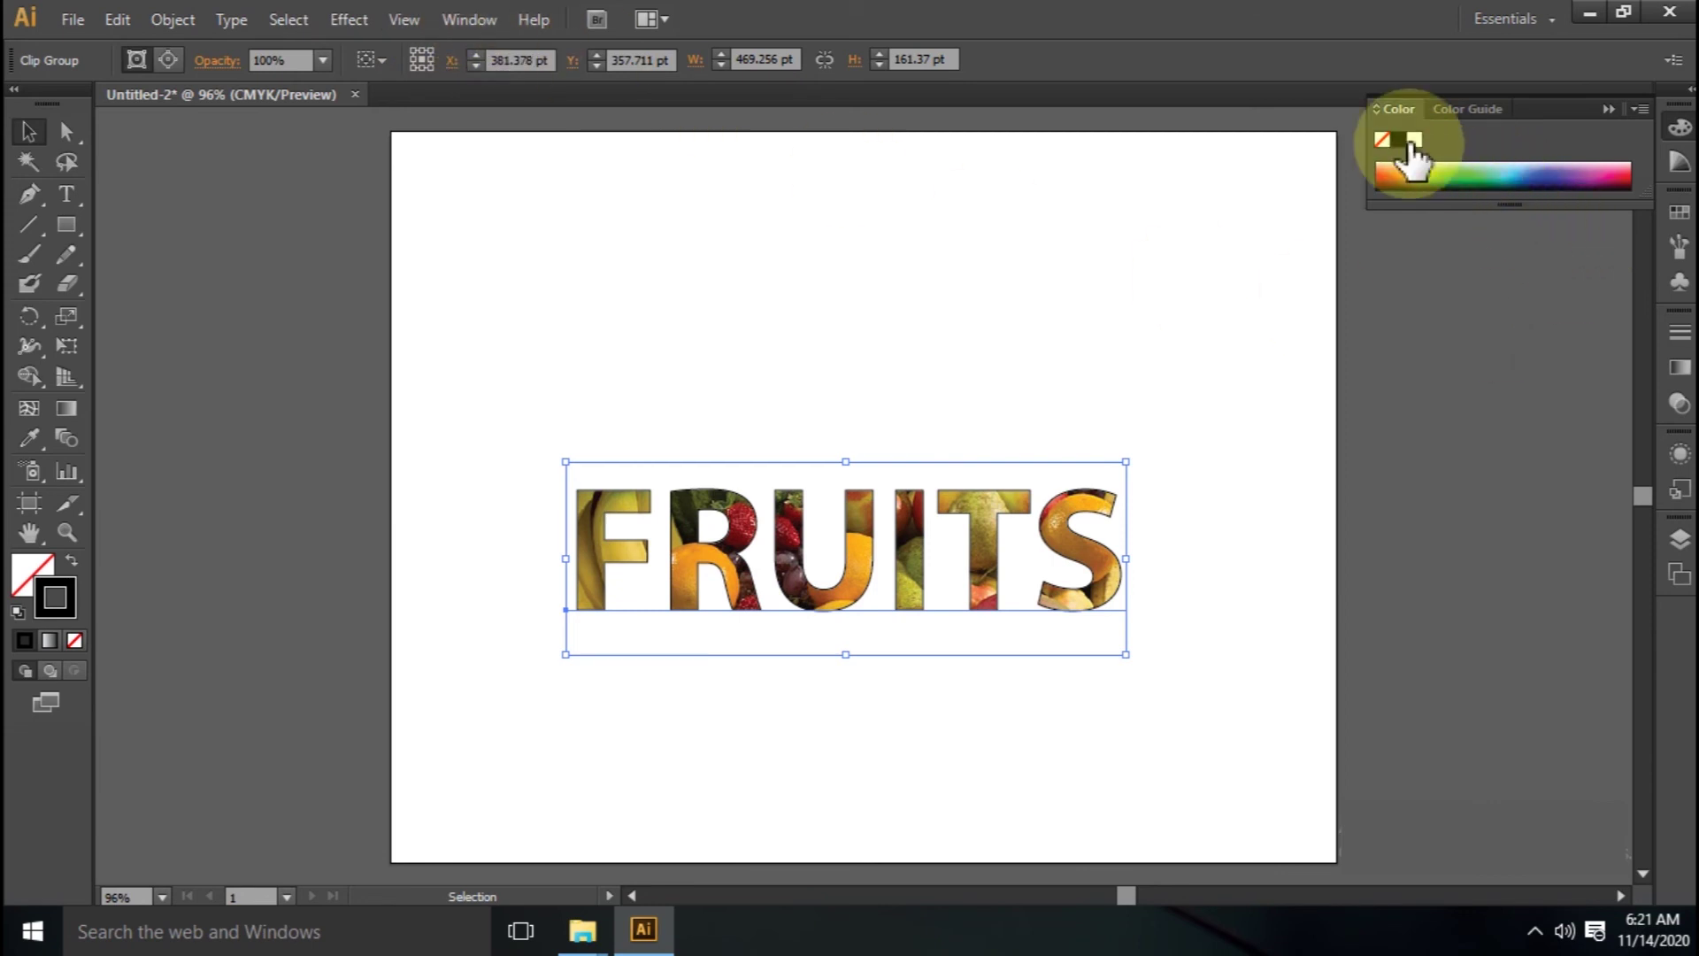
{"action": "left_click", "coordinate": [1680, 334]}
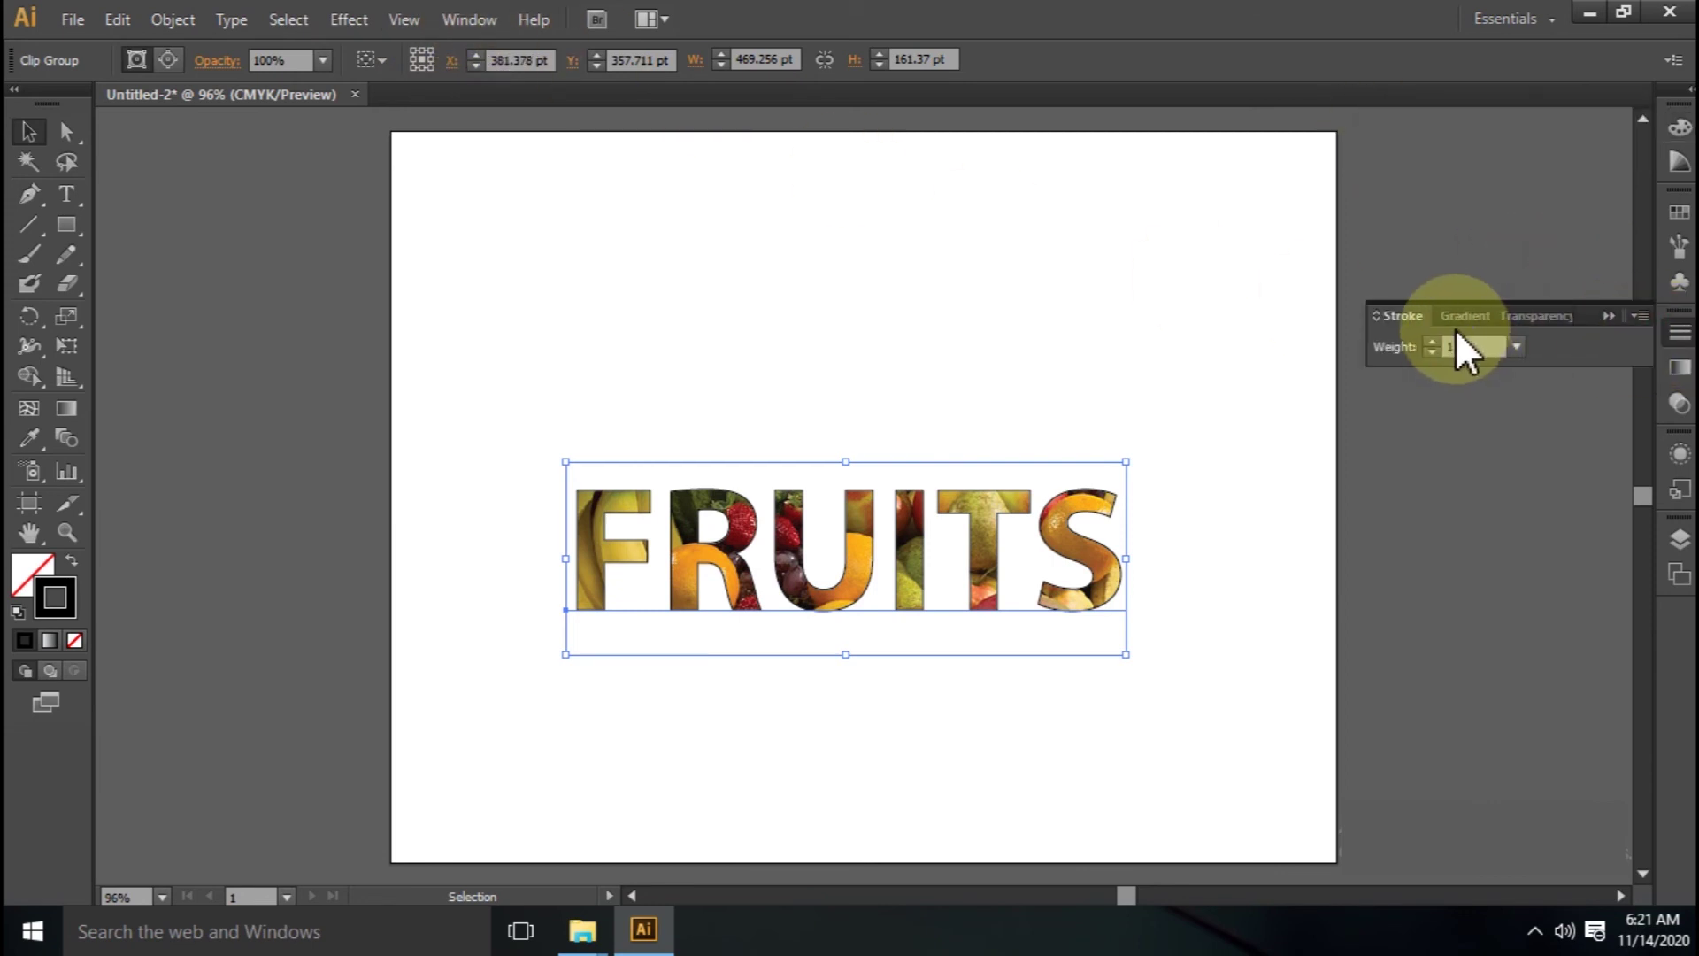
{"action": "left_click", "coordinate": [1434, 342]}
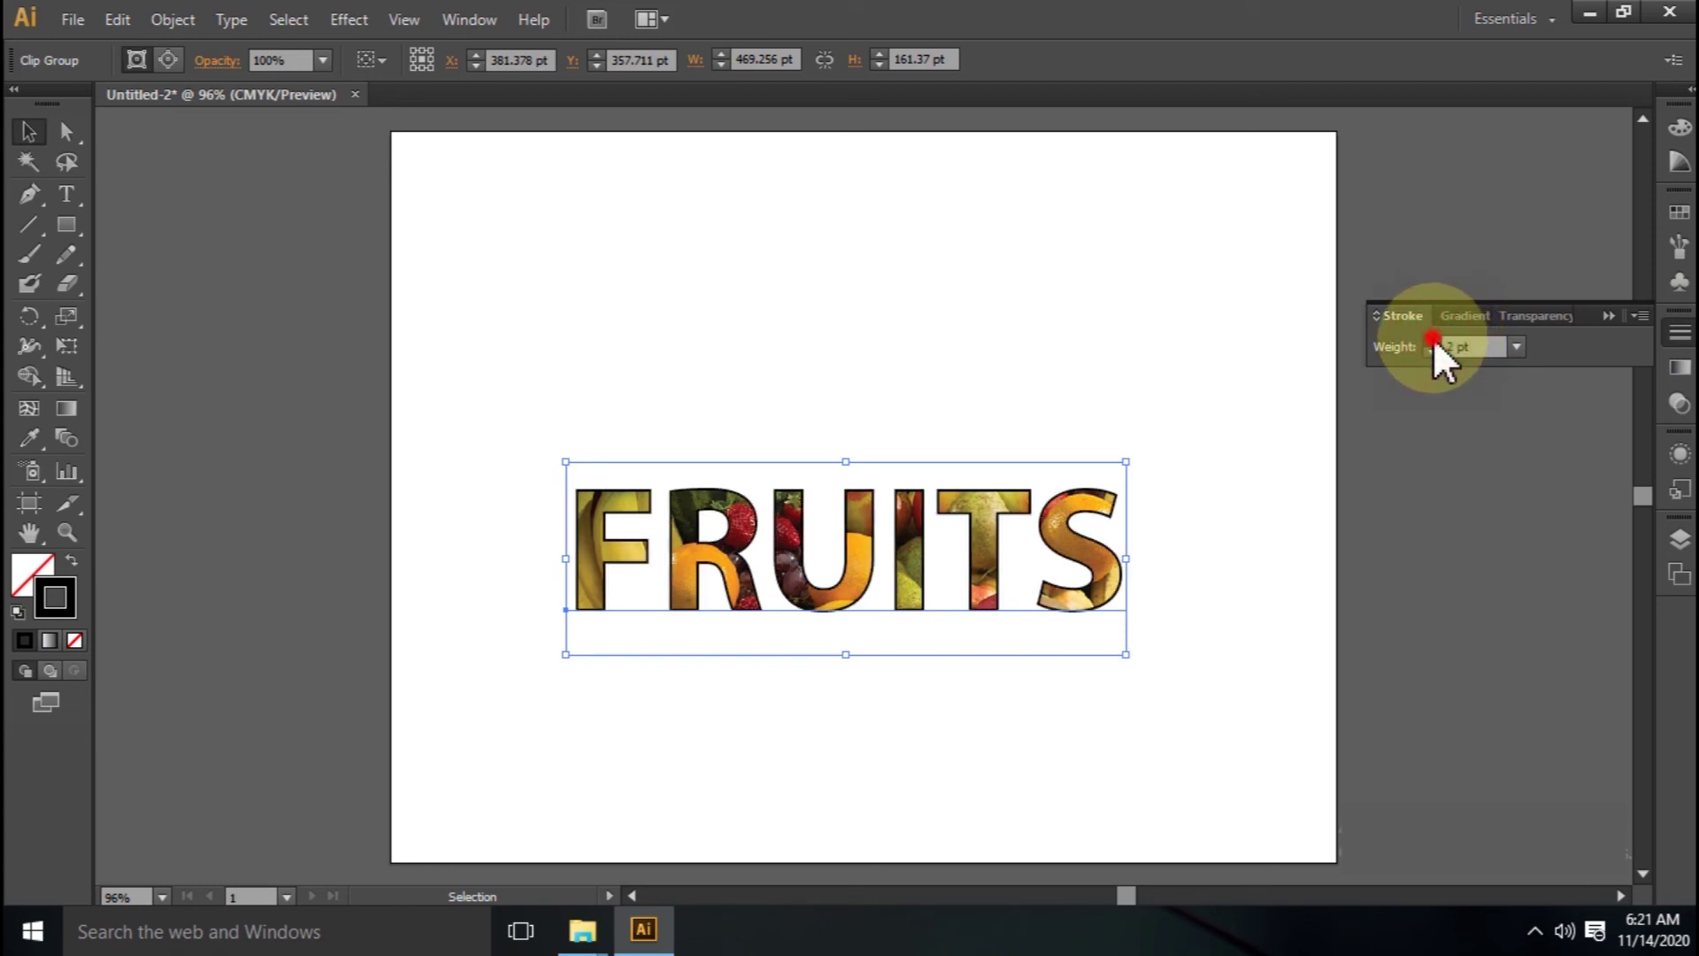
{"action": "left_click", "coordinate": [1432, 341]}
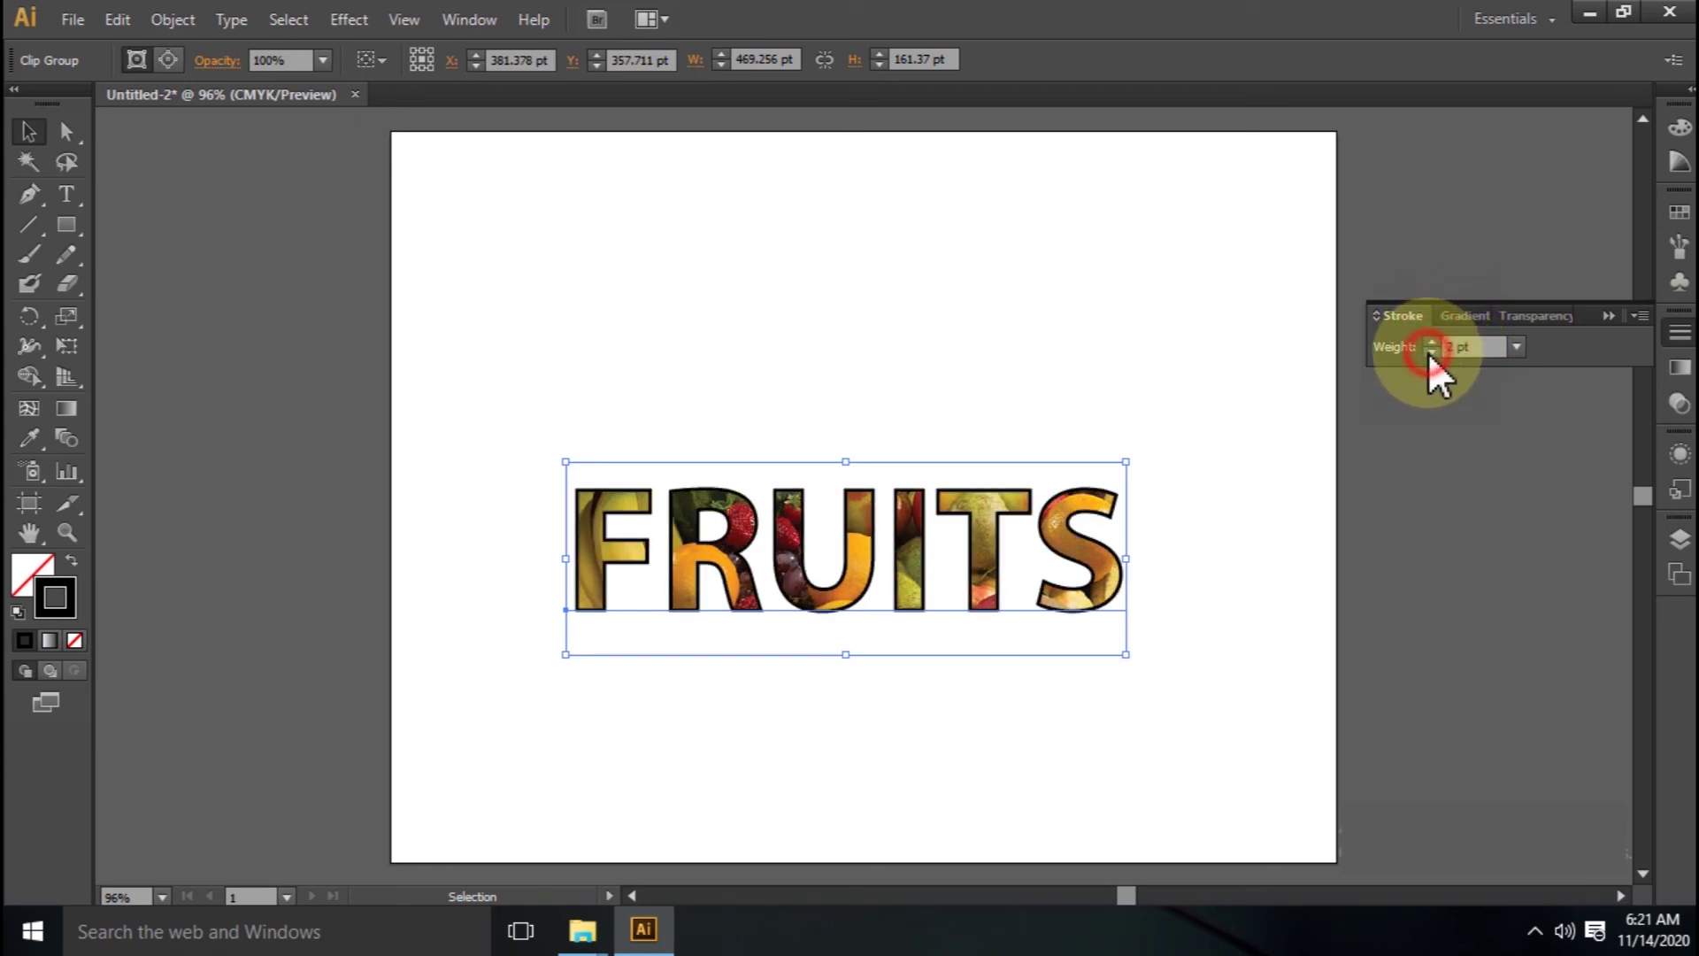
{"action": "left_click", "coordinate": [1430, 351]}
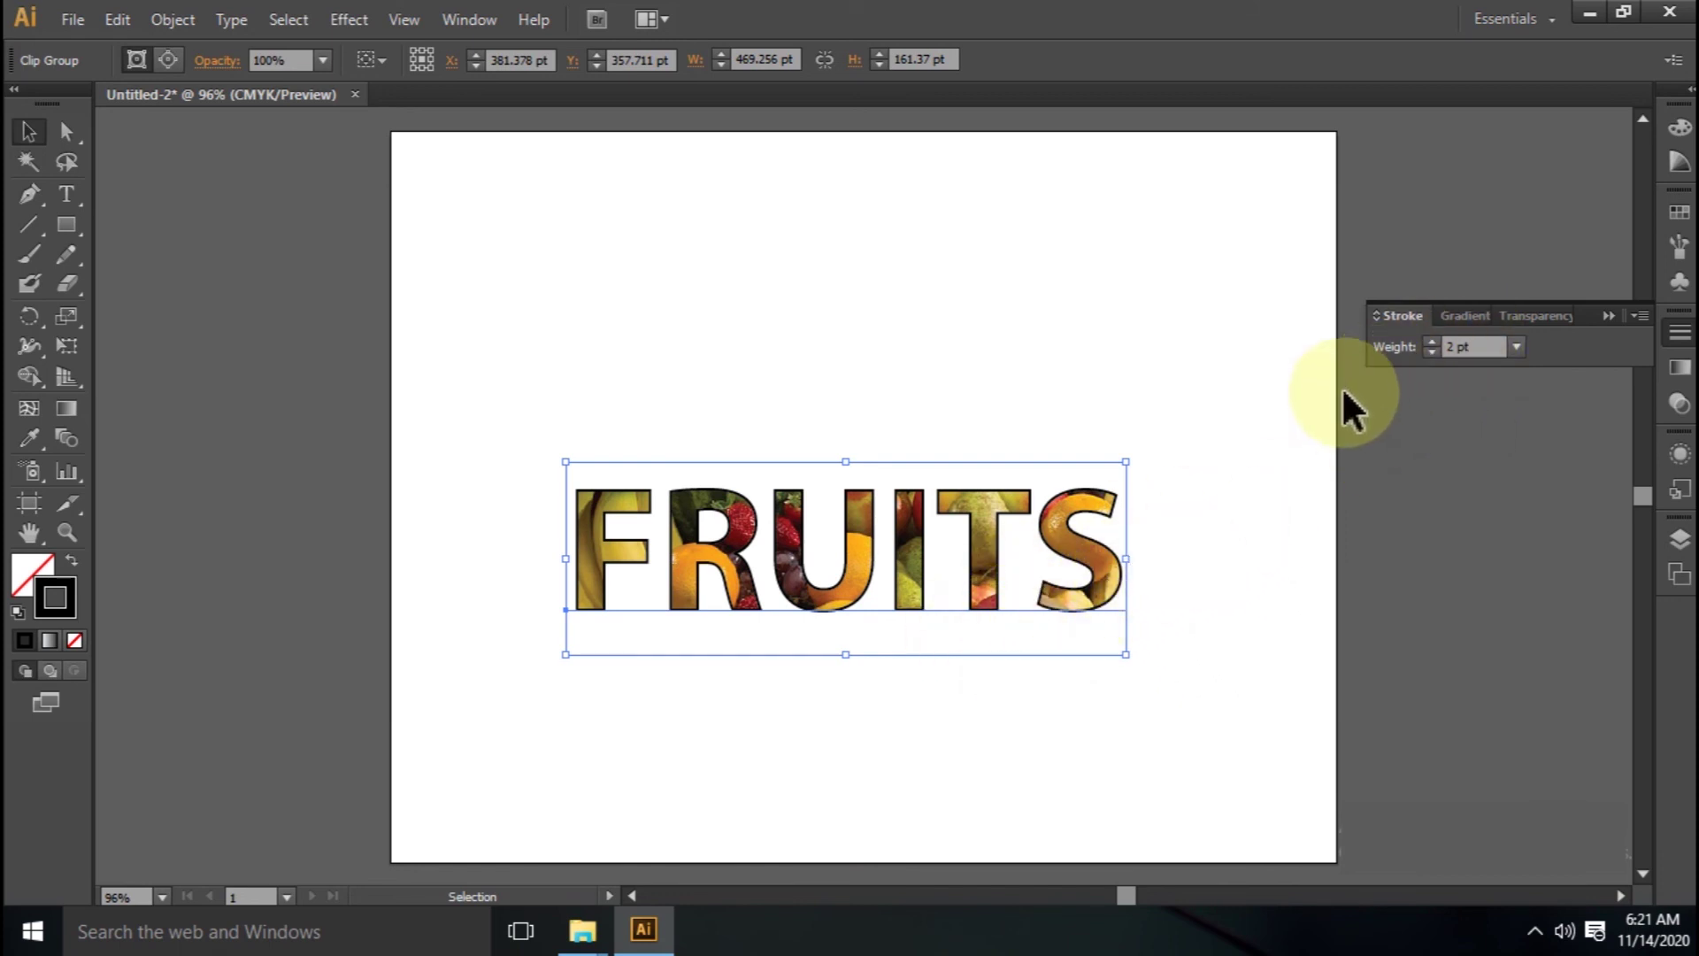
- Try a heavier black outline on the FRUITS text and return the stroke weight to 2 pt
{"action": "left_click", "coordinate": [1434, 341]}
{"action": "left_click", "coordinate": [1433, 341]}
{"action": "left_click", "coordinate": [1433, 341]}
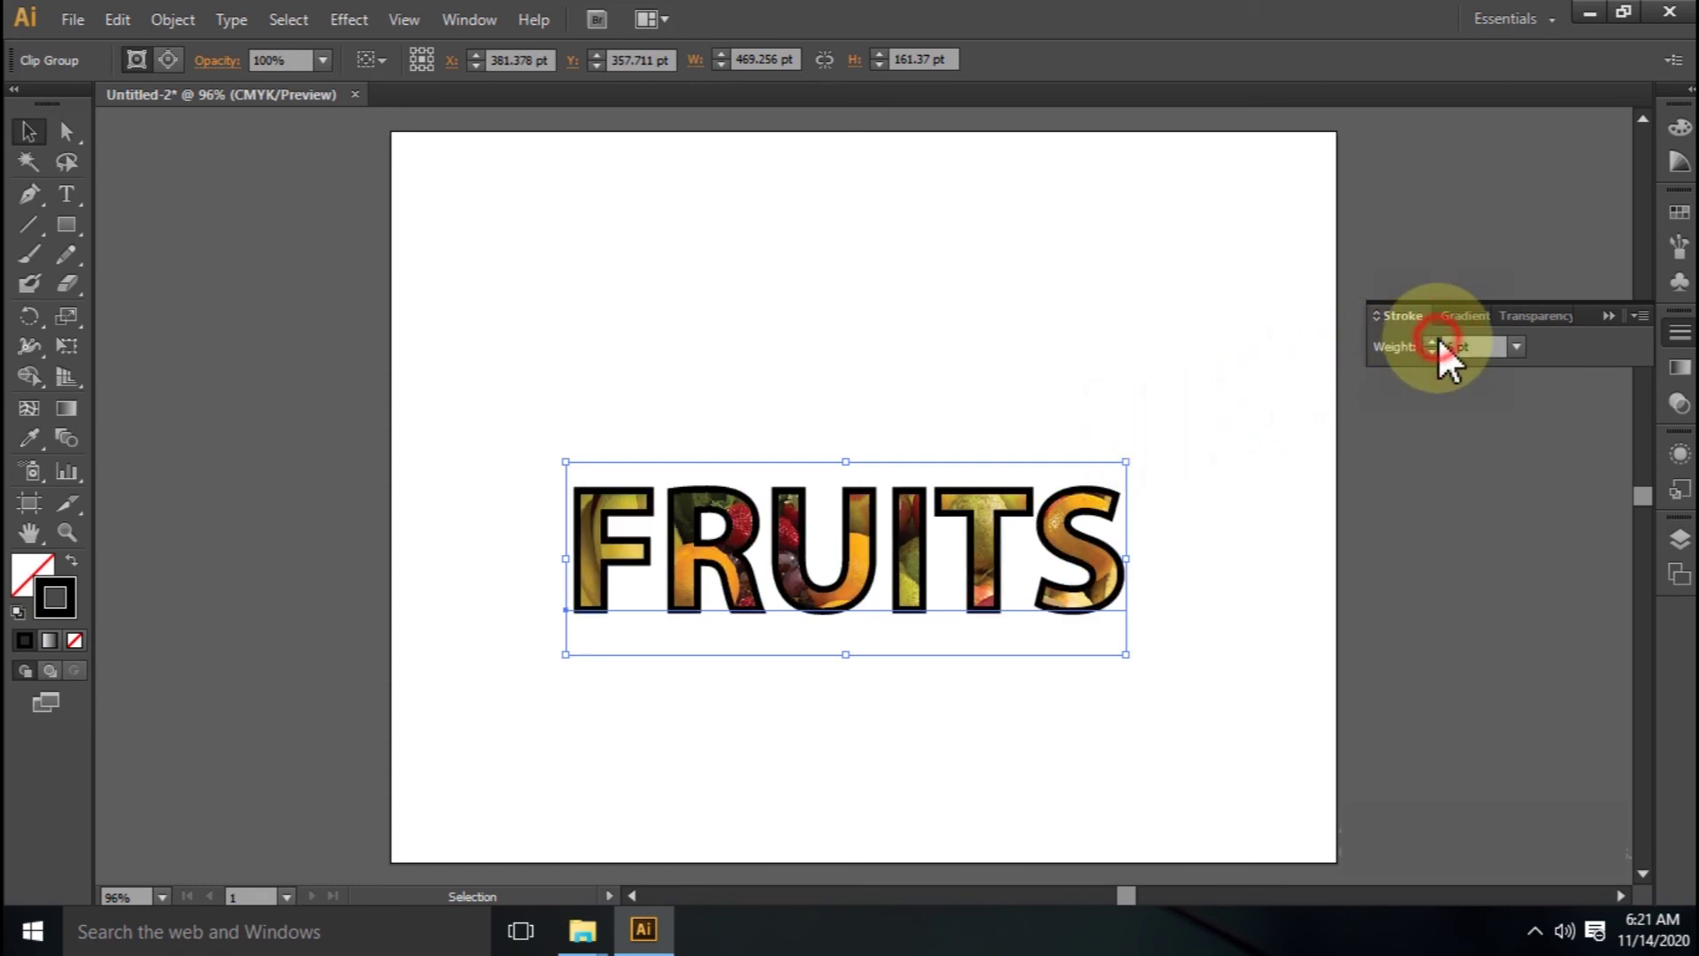
{"action": "left_click", "coordinate": [1431, 351]}
{"action": "left_click", "coordinate": [1431, 352]}
{"action": "left_click", "coordinate": [1431, 352]}
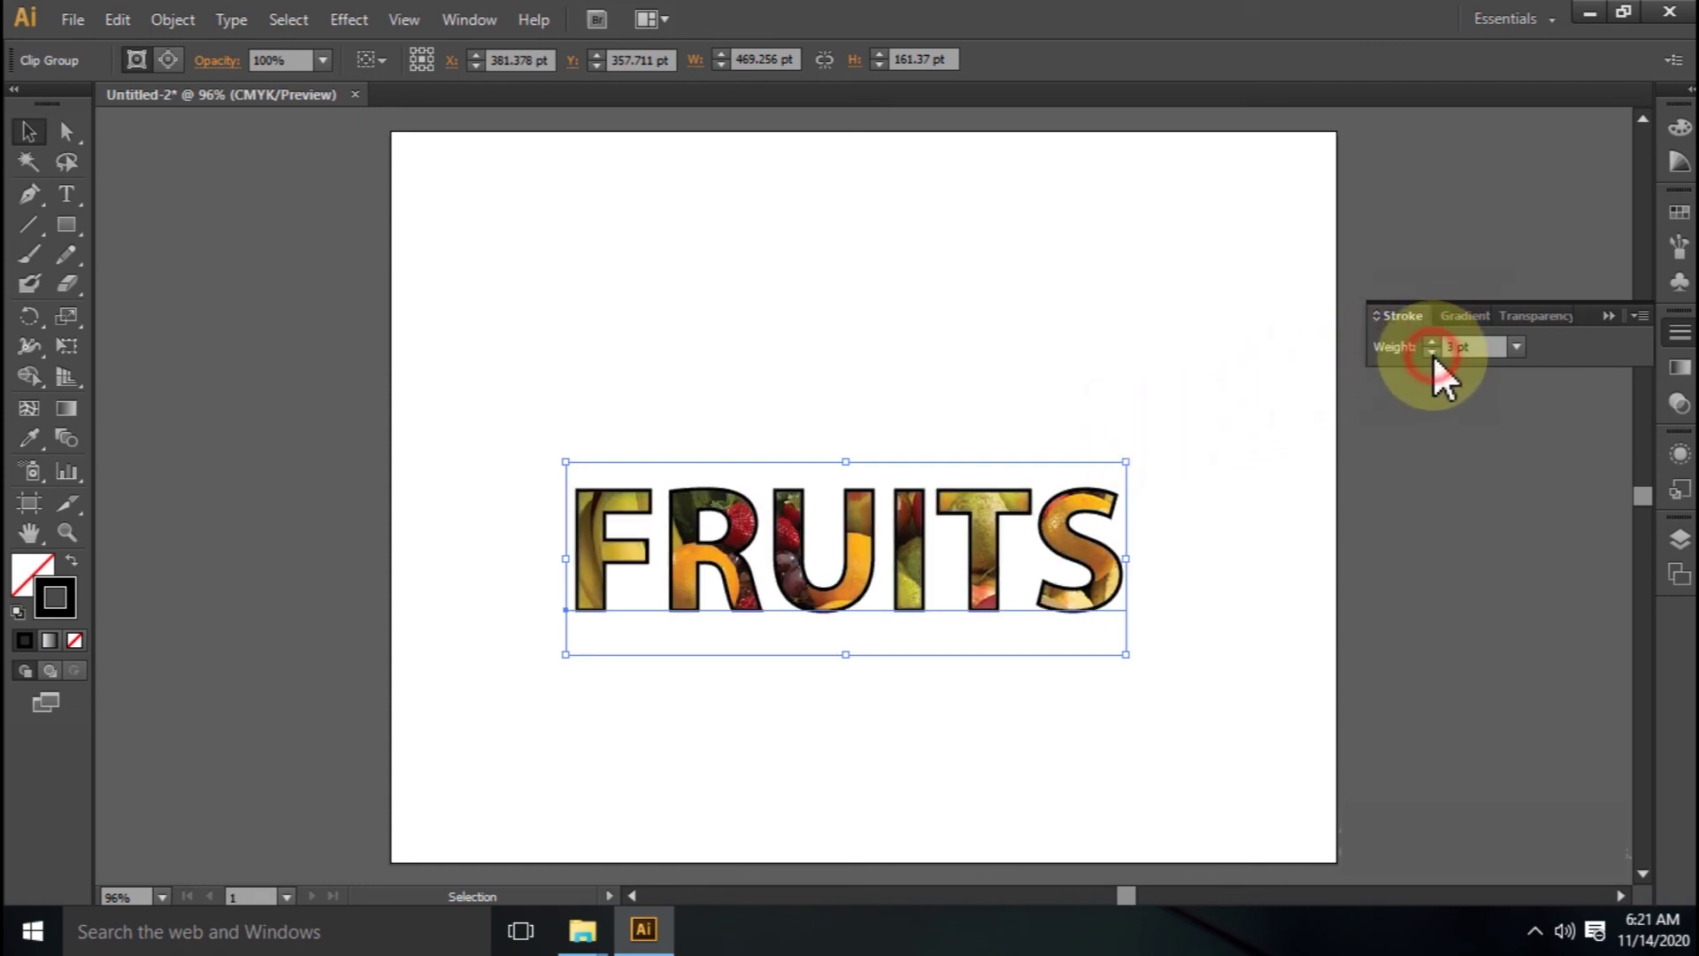
{"action": "left_click", "coordinate": [1432, 352]}
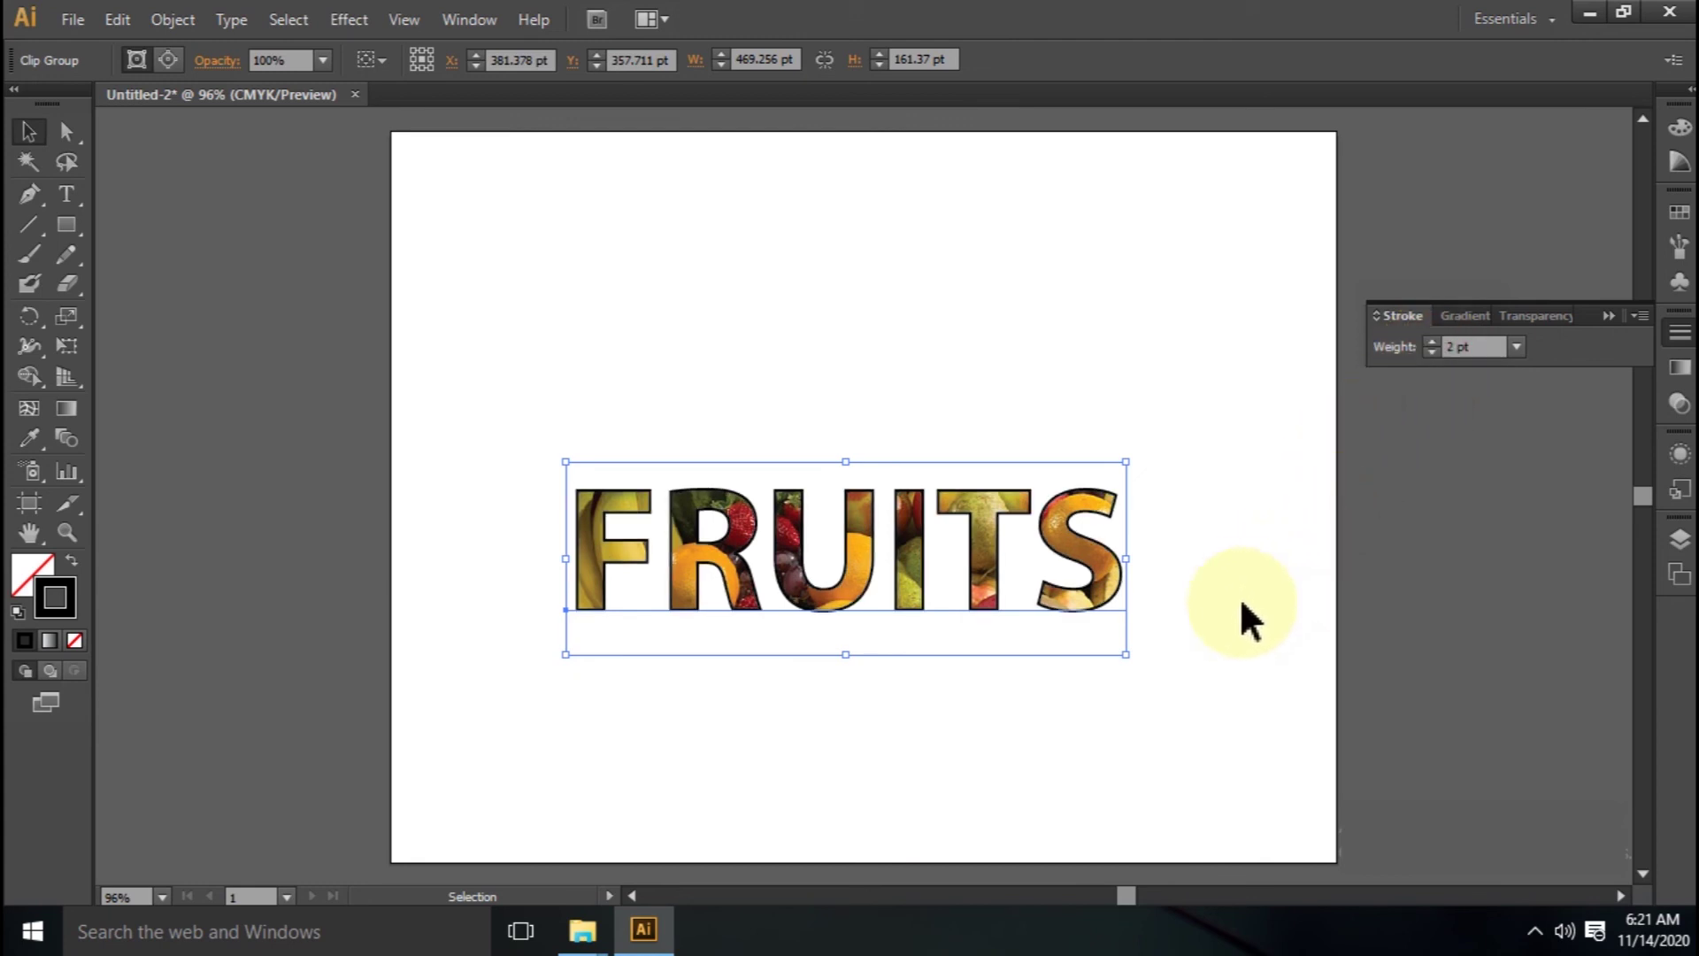
- Move the outlined FRUITS text slightly up towards the middle of the artboard and deselect it
{"action": "left_click", "coordinate": [1172, 609]}
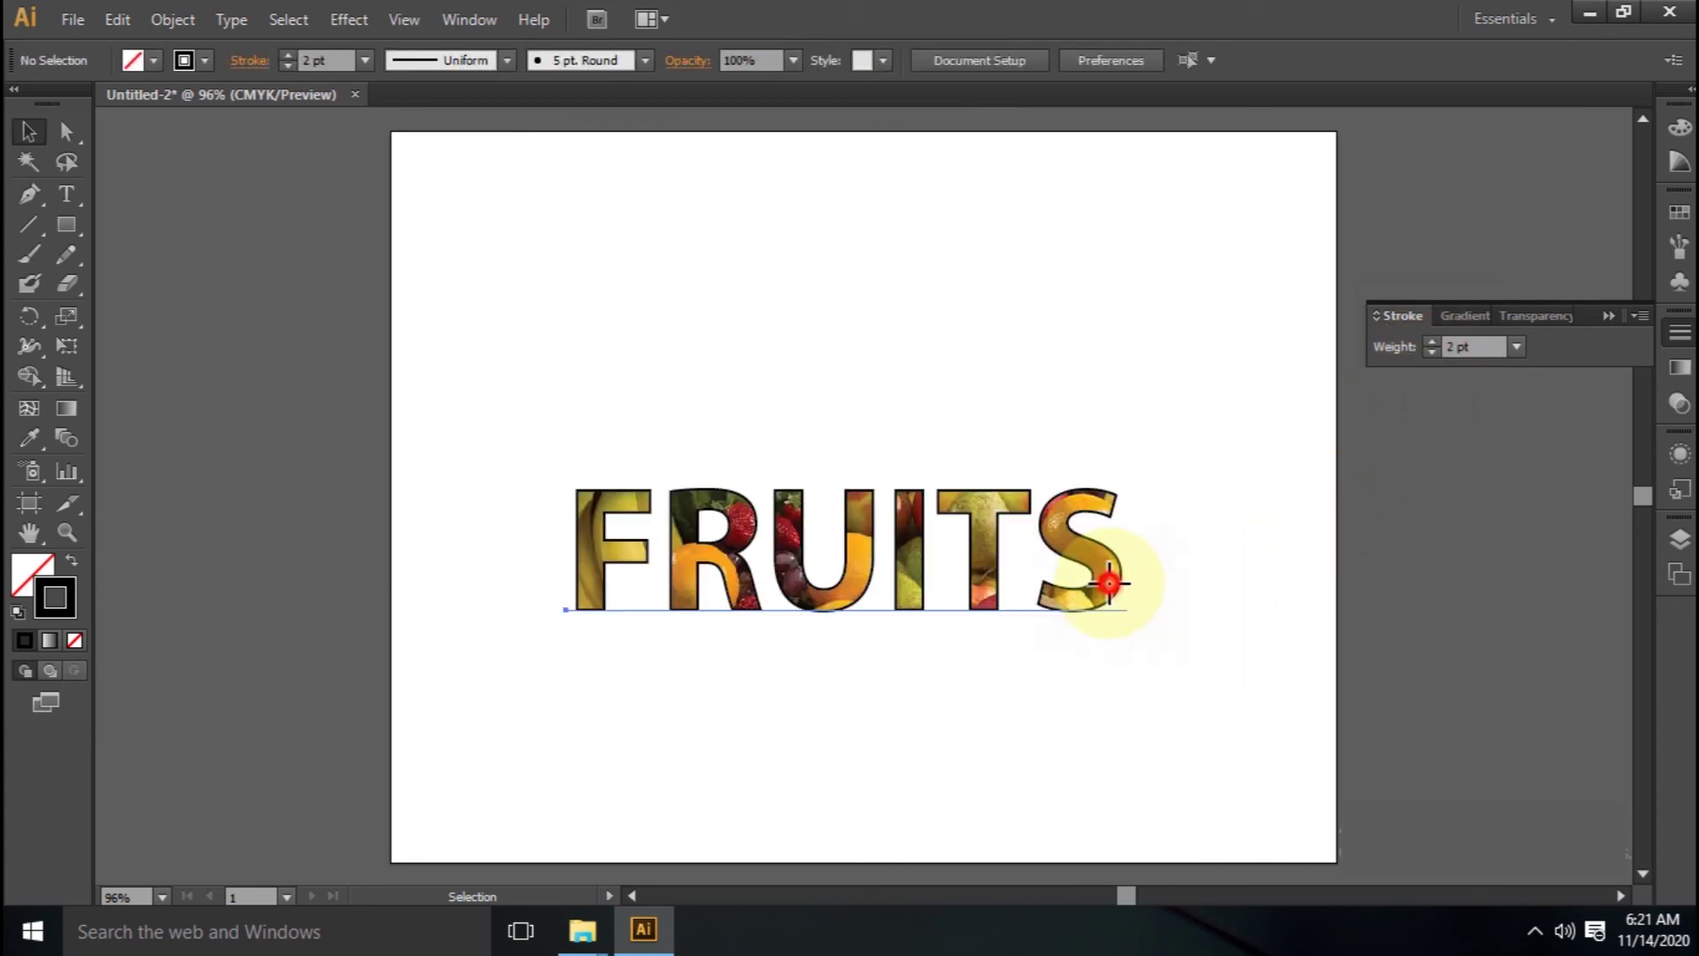
{"action": "left_click_drag", "start_coordinate": [1100, 576], "coordinate": [1094, 519]}
{"action": "left_click", "coordinate": [1177, 542]}
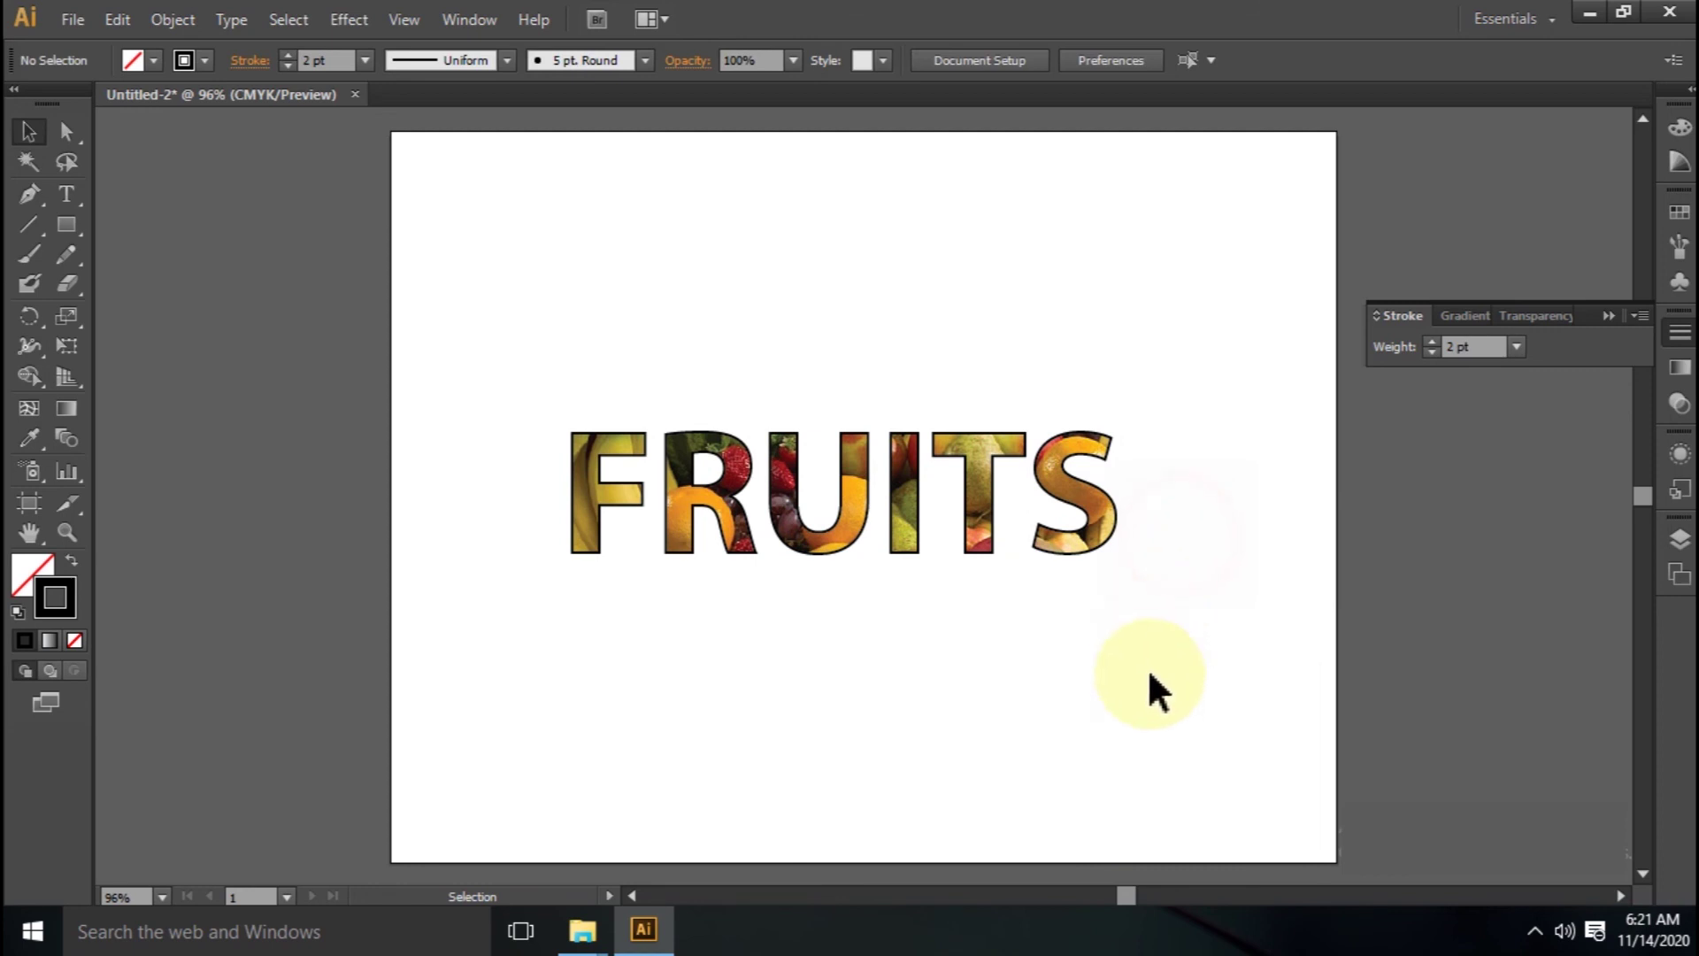